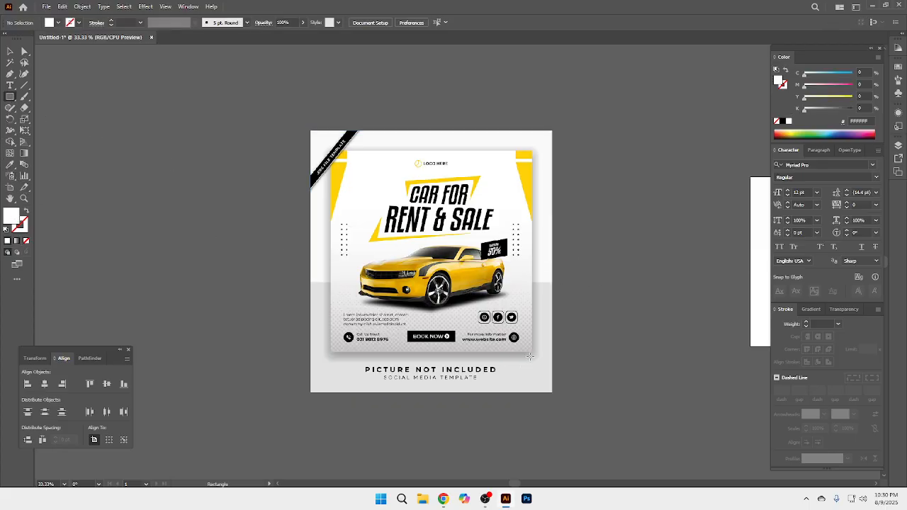
Step: Draw a white 999 pt square over the car flyer area and send it behind the reference image
drag(532, 352, 331, 150)
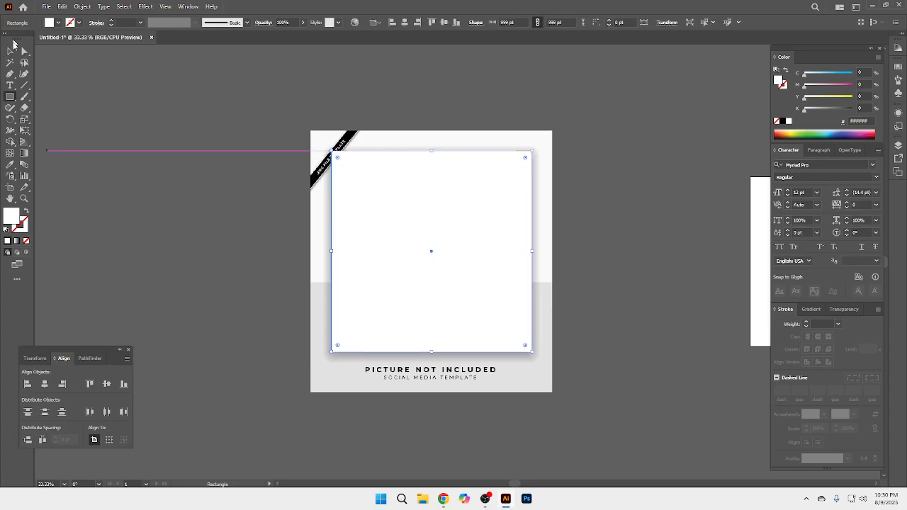
click(10, 51)
drag(452, 267, 444, 300)
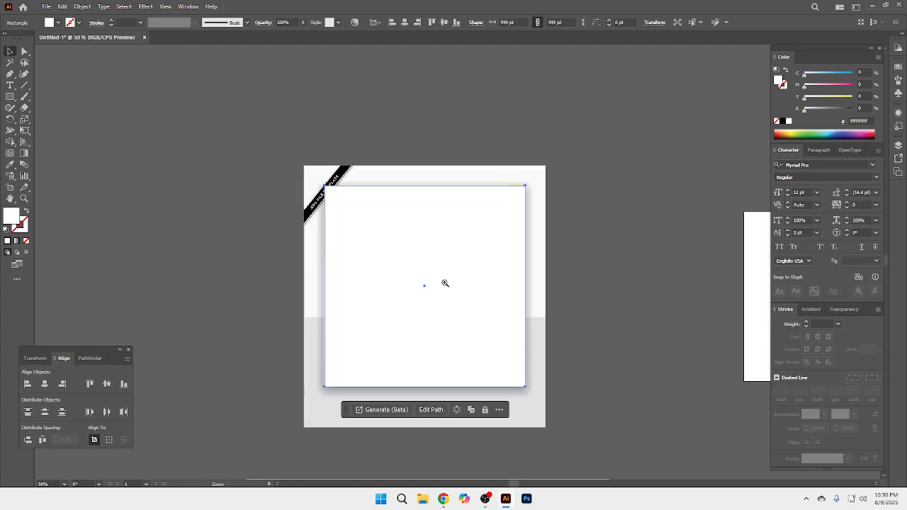
ctrl+click(446, 283)
key(ctrl+[)
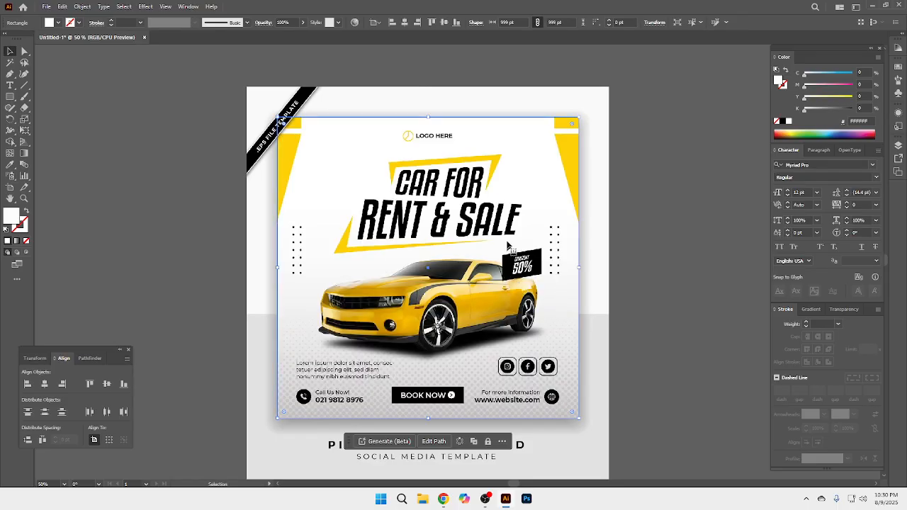
click(687, 196)
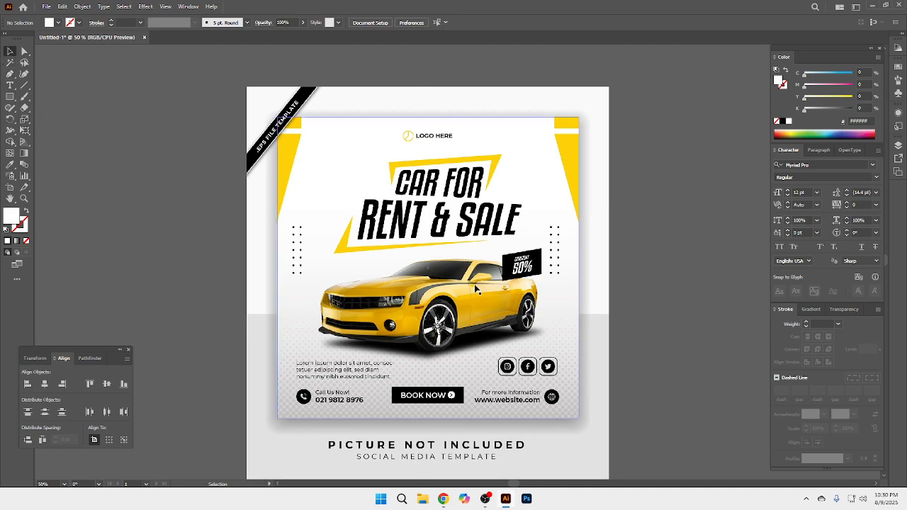
Step: Start a Pen path just below the lower tip of the flyer's left yellow corner shape
click(10, 73)
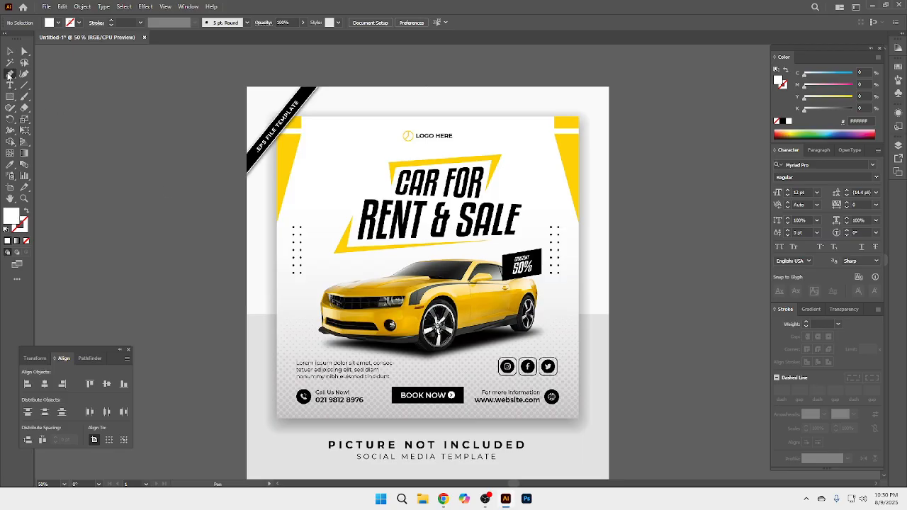
click(274, 229)
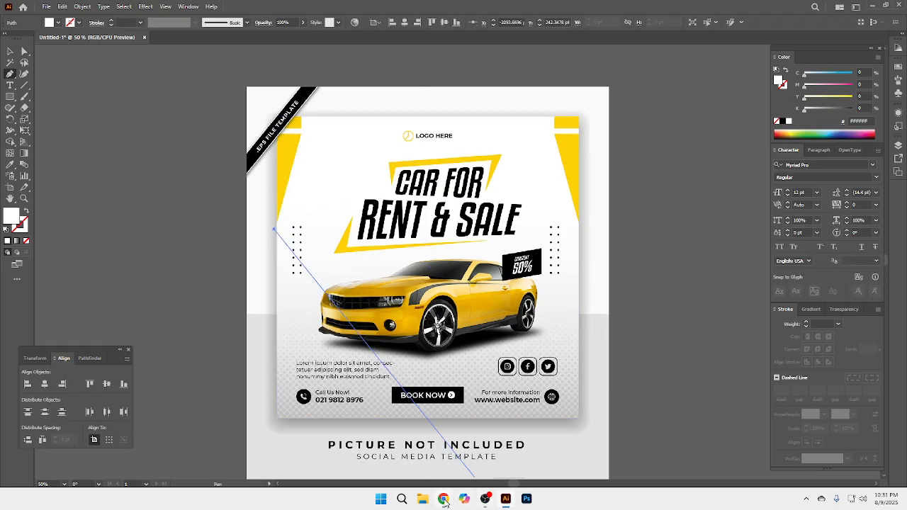
Step: Switch to the Google Meet call in Chrome, admit the waiting participant, and return to Illustrator
mouse_move(443, 499)
click(410, 461)
click(103, 4)
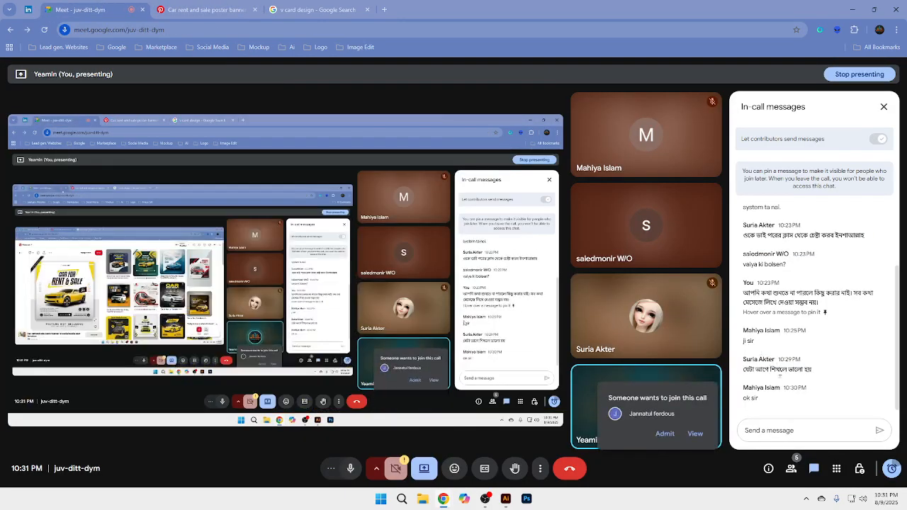
click(665, 434)
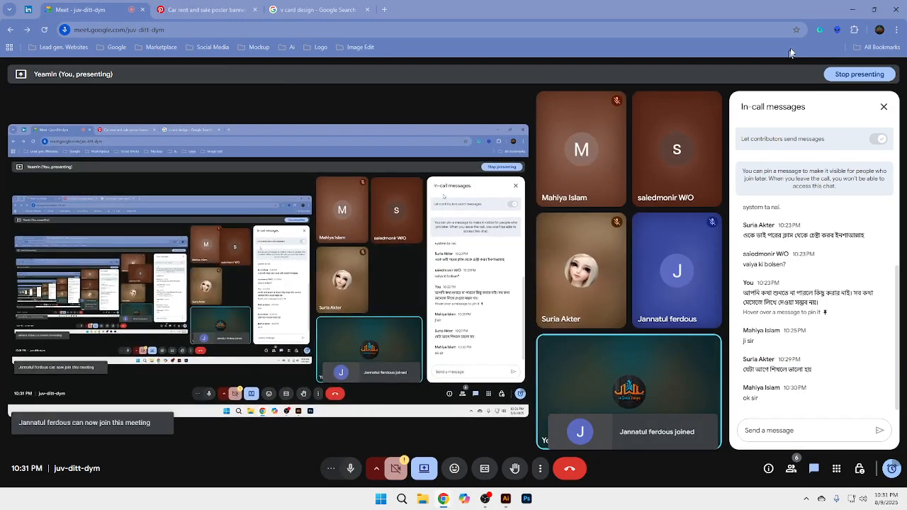
click(853, 9)
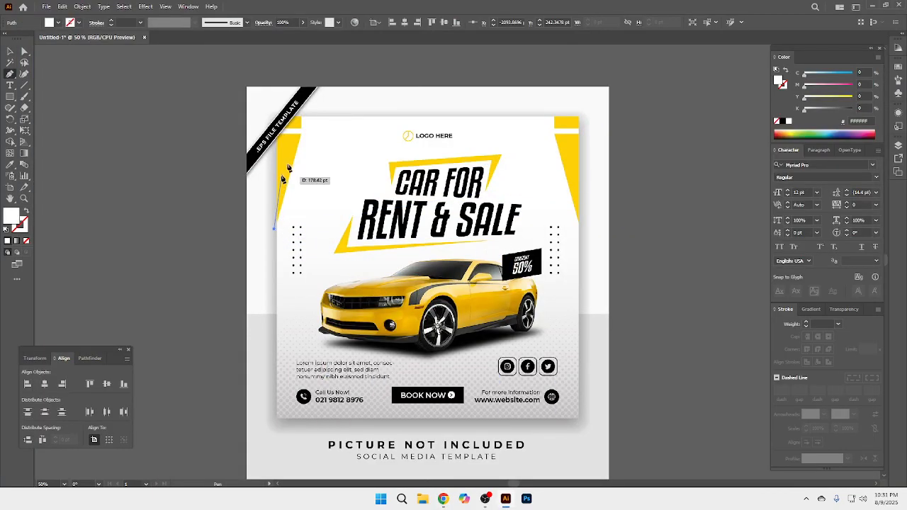
Step: Trace and close the left yellow corner shape with straight segments, extending its outline past the flyer's top and left edges
click(301, 132)
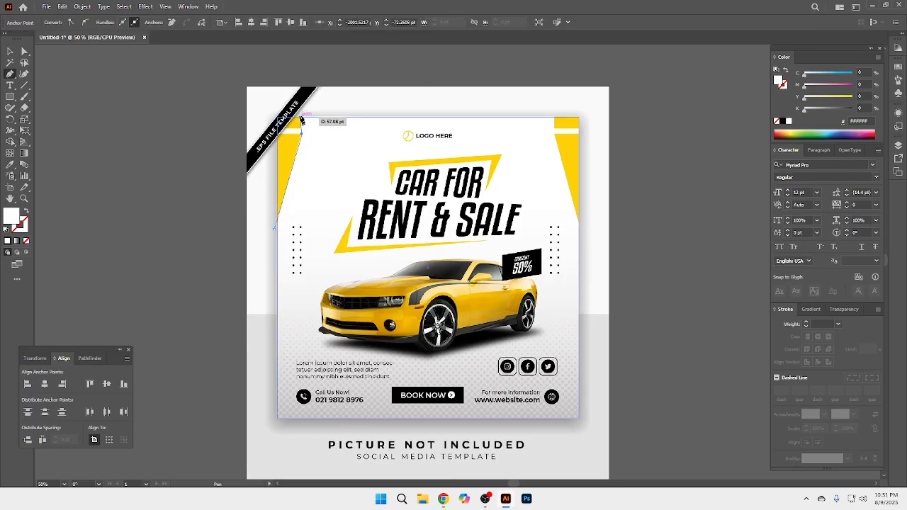
click(302, 109)
click(263, 108)
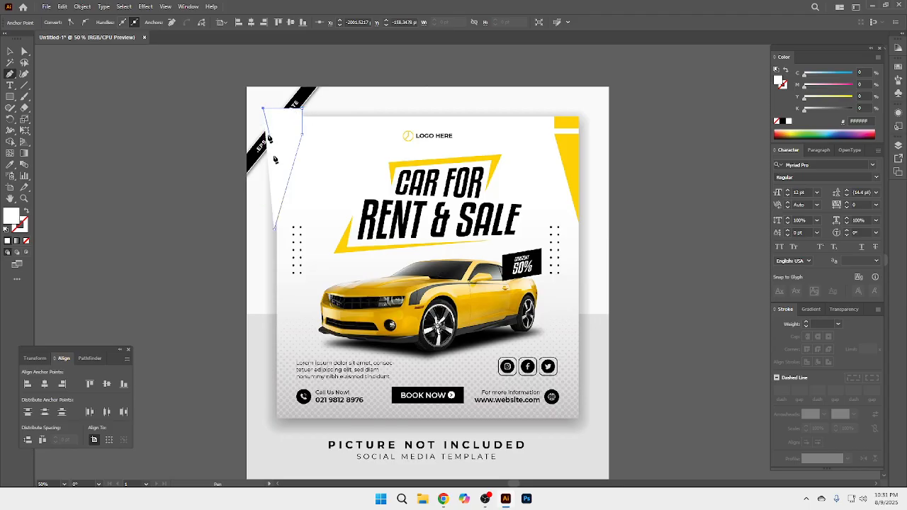
click(274, 229)
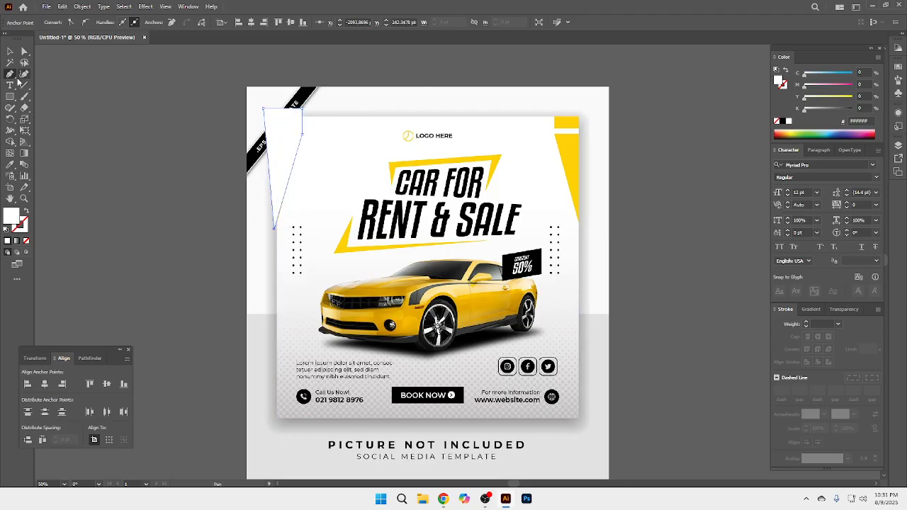
Step: Fill the traced corner shape with the yellow sampled from the flyer's right corner shape
click(10, 164)
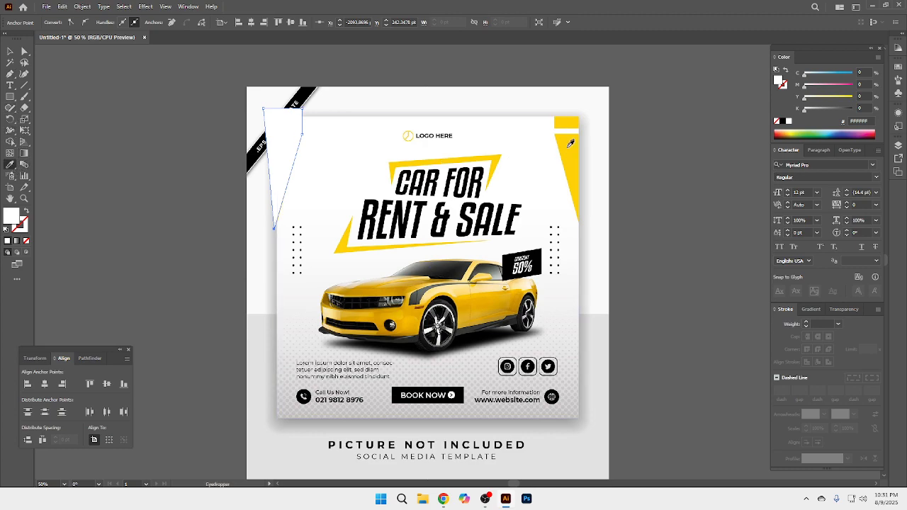
click(568, 157)
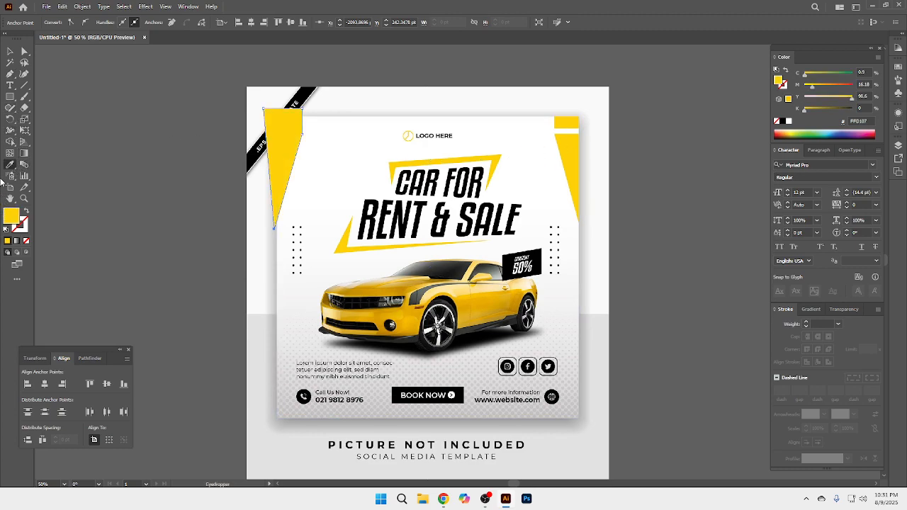
click(8, 52)
click(127, 118)
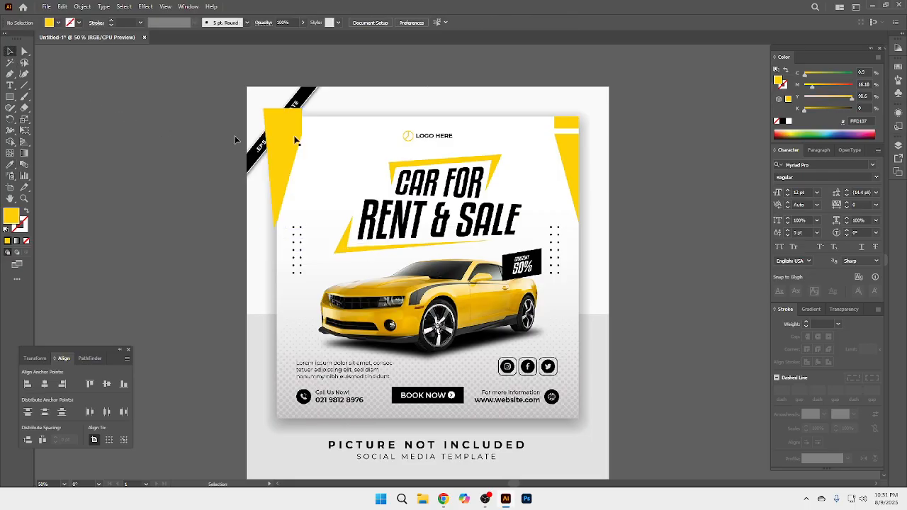
Step: Trim the parts of the yellow corner shape that extend beyond the white square using Shape Builder
click(316, 140)
shift+click(289, 139)
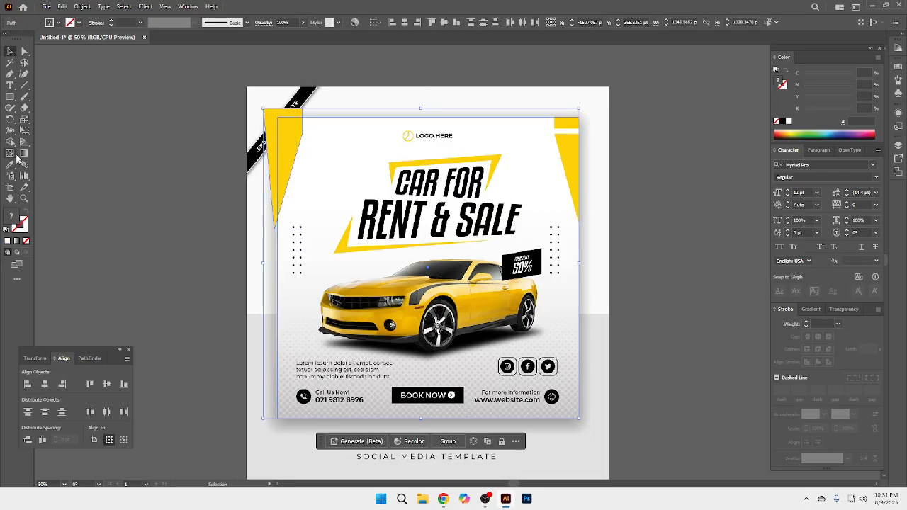
click(11, 143)
alt+click(273, 112)
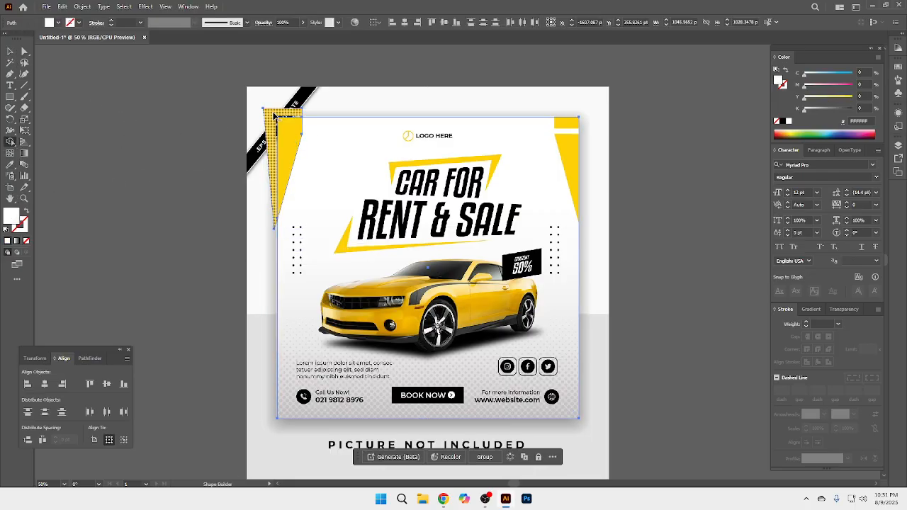
key(ctrl+z)
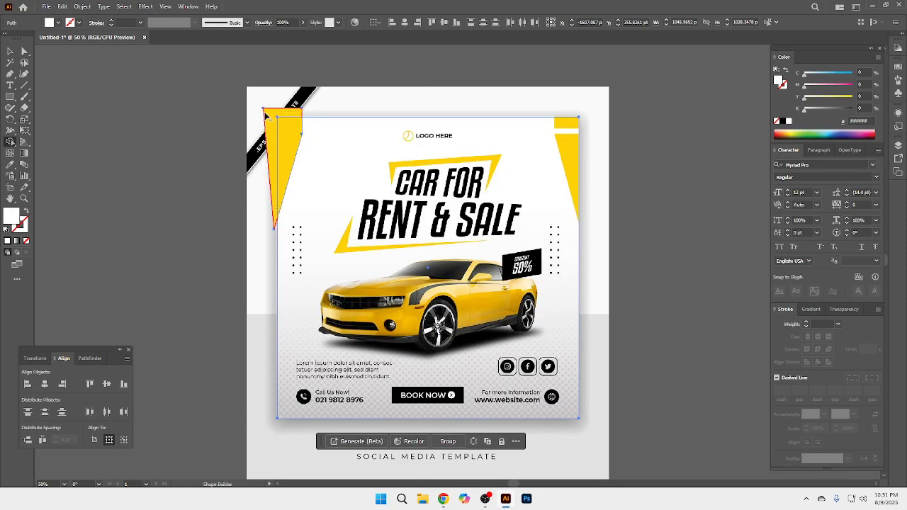
alt+click(264, 120)
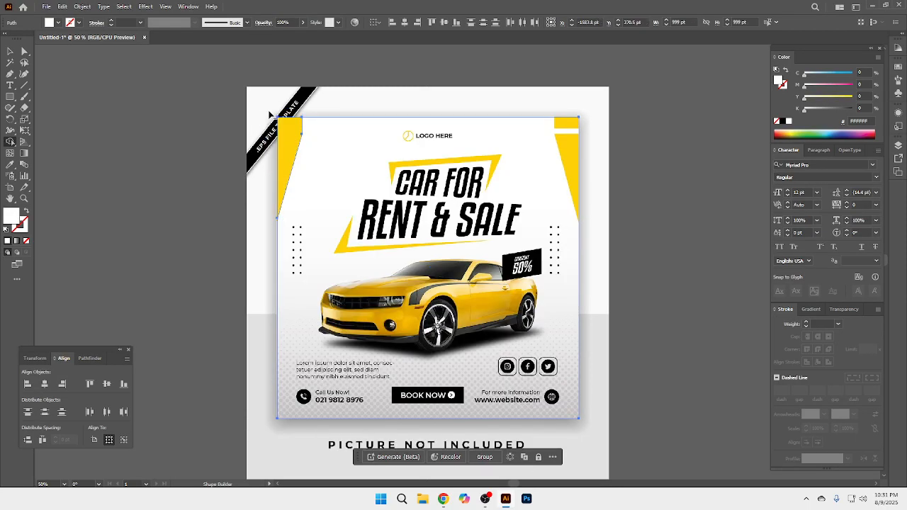
click(10, 55)
click(146, 128)
Step: Draw a thin white rectangle about 125 by 18 pt across the upper part of the left yellow shape
key(ctrl+space)
ctrl+click(392, 144)
ctrl+click(393, 179)
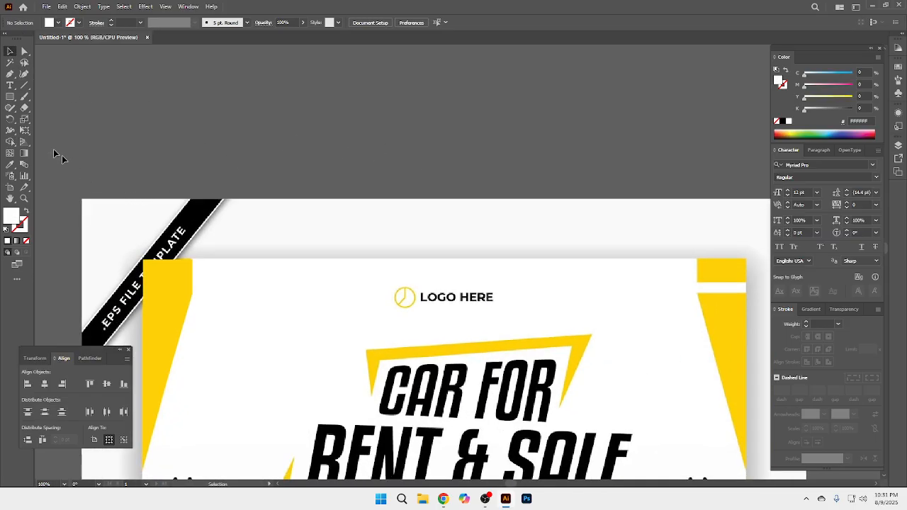
click(12, 98)
drag(200, 291, 127, 303)
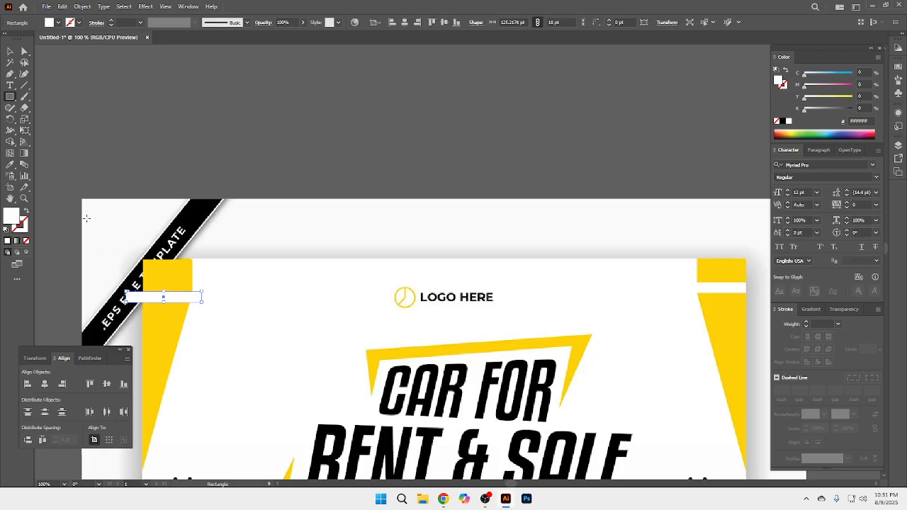
click(10, 51)
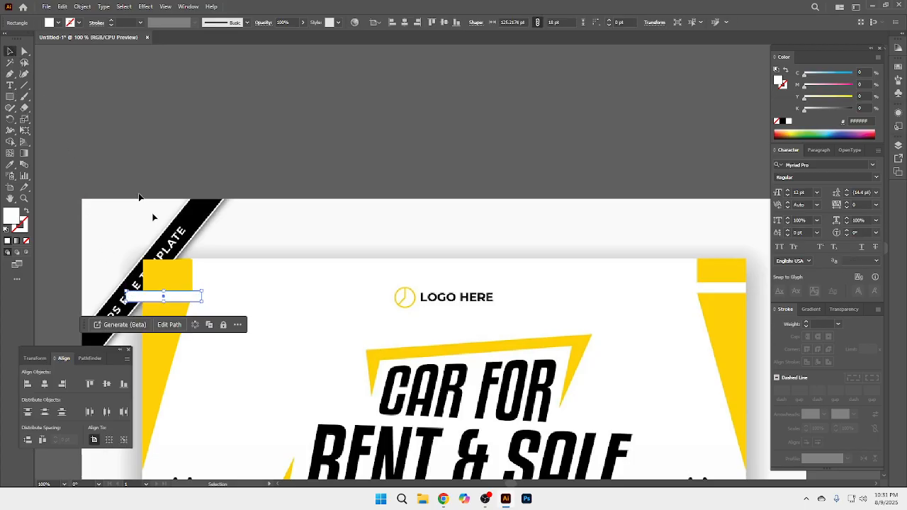
Step: Cut the thin rectangle out of the left yellow shape with Shape Builder, splitting it into two pieces with a gap
key(ctrl+space)
ctrl+click(203, 283)
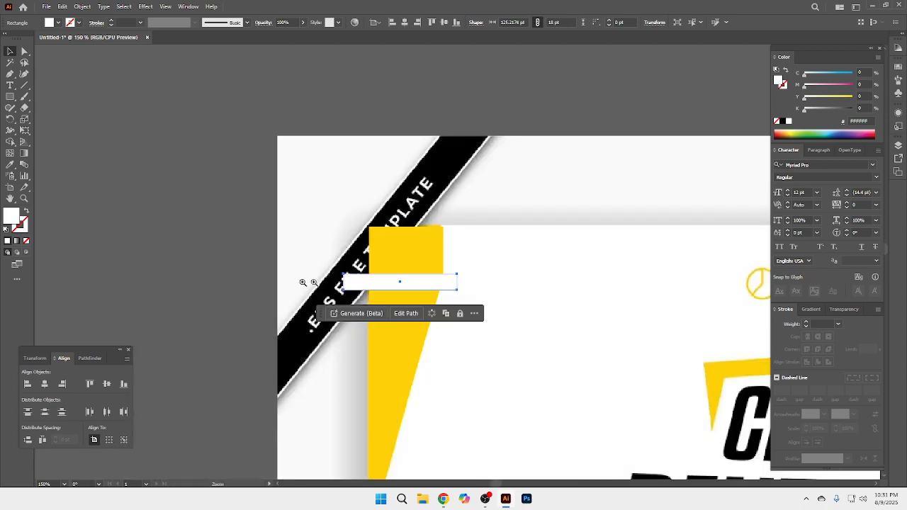
ctrl+click(432, 307)
ctrl+click(404, 308)
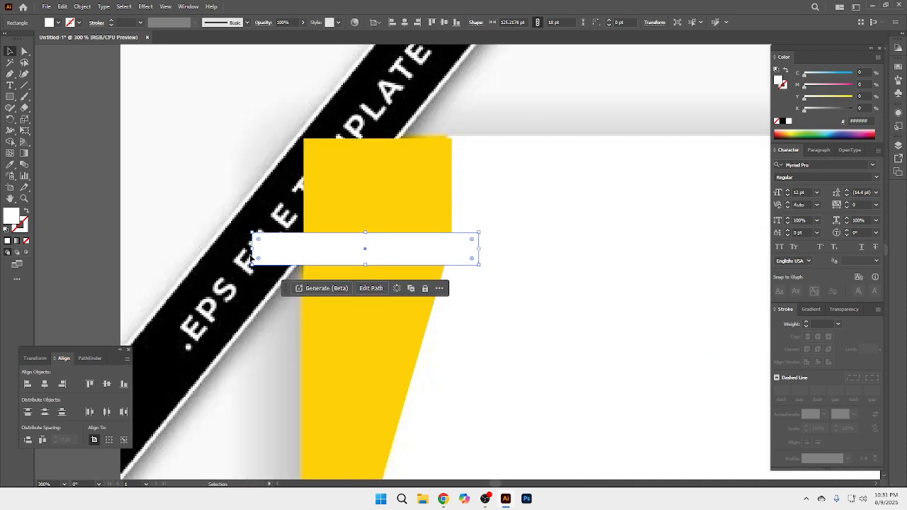
drag(255, 250, 473, 248)
shift+click(334, 225)
click(10, 142)
click(10, 52)
click(132, 114)
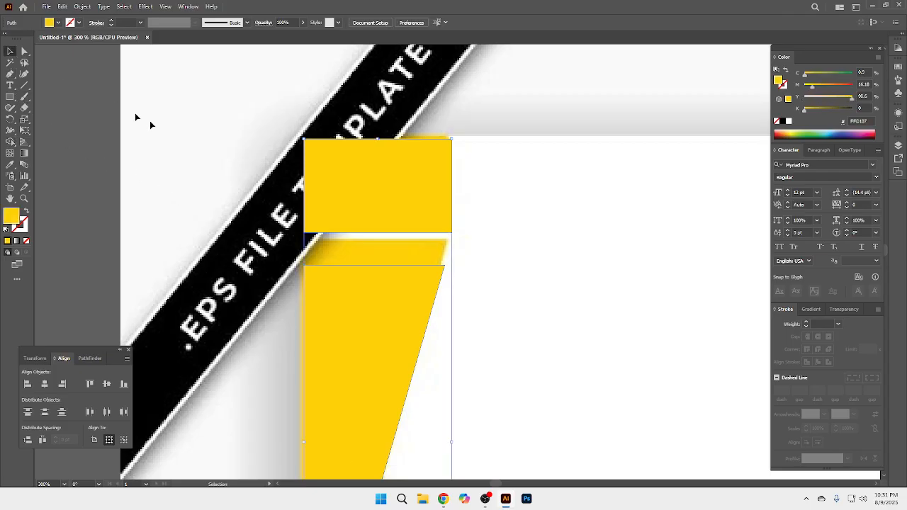
Step: Group the upper and lower yellow pieces of the left corner shape
ctrl+alt+click(511, 272)
ctrl+alt+click(509, 272)
ctrl+alt+click(509, 272)
ctrl+alt+click(509, 272)
drag(510, 272, 433, 228)
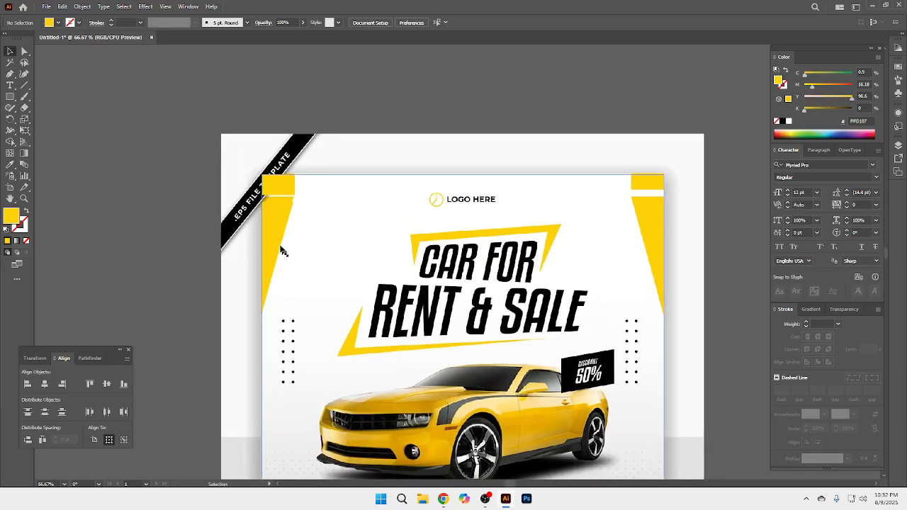
click(275, 221)
shift+click(277, 189)
key(a)
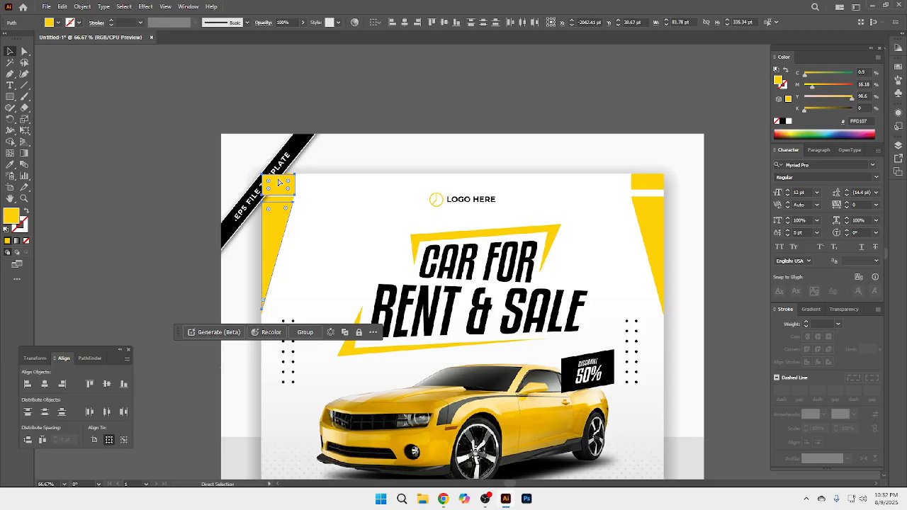
key(ctrl+g)
key(v)
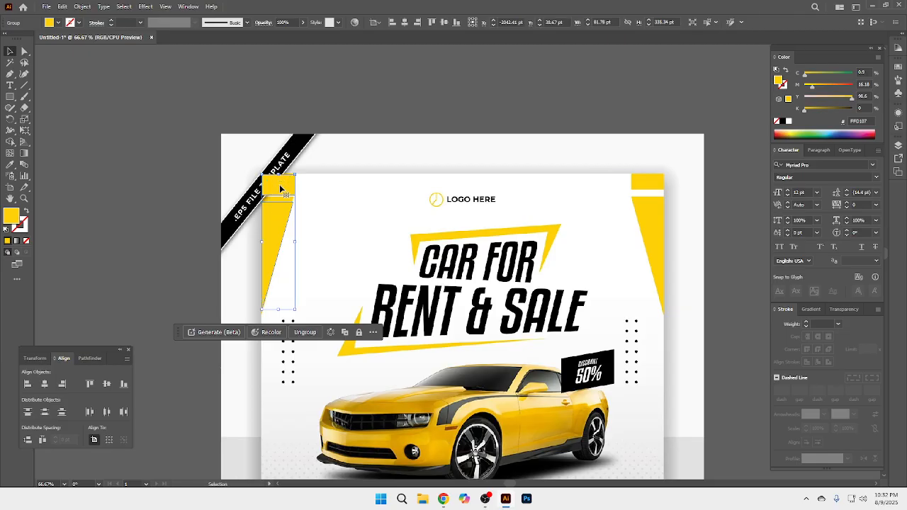
Step: Duplicate the yellow group onto the flyer's right corner and reflect the copy across the vertical axis
drag(279, 190, 587, 192)
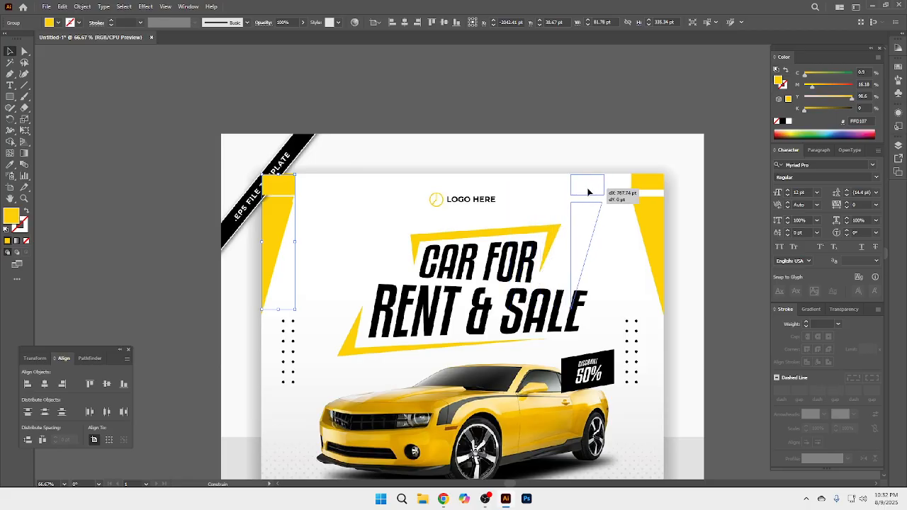
drag(587, 191, 649, 201)
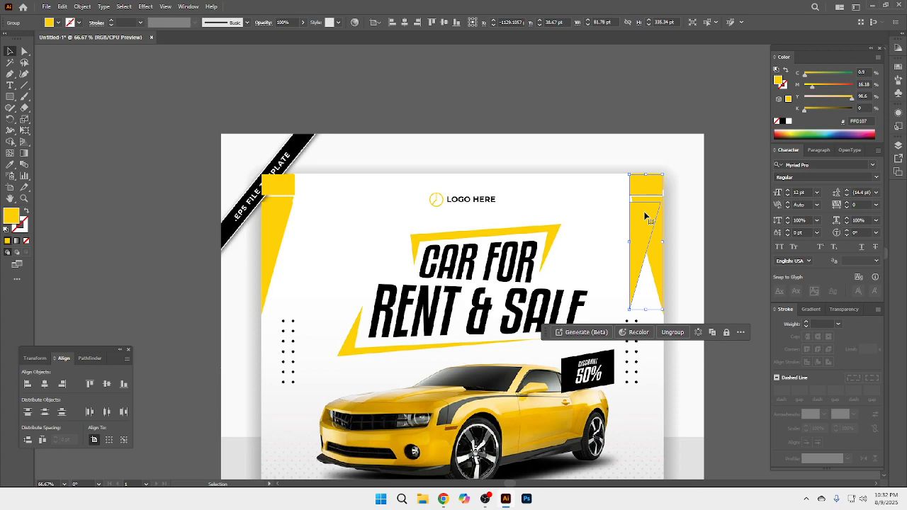
right_click(645, 216)
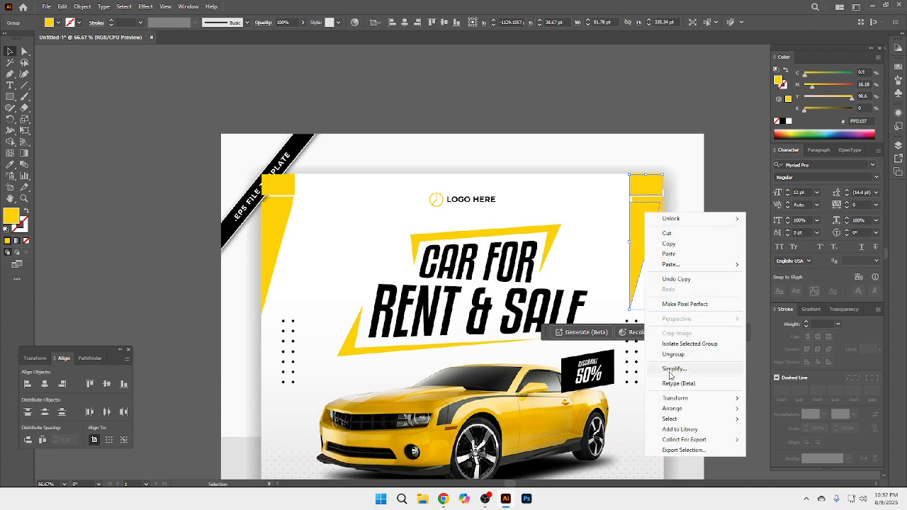
mouse_move(677, 399)
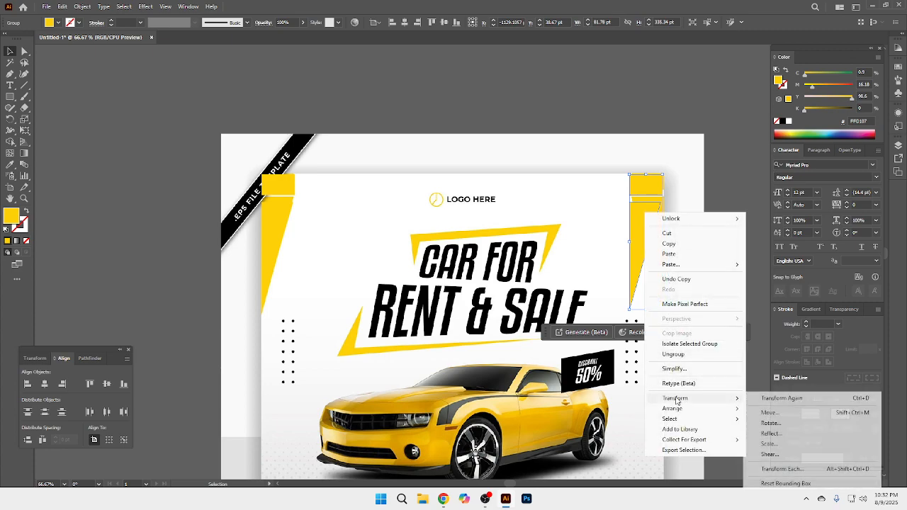
click(770, 433)
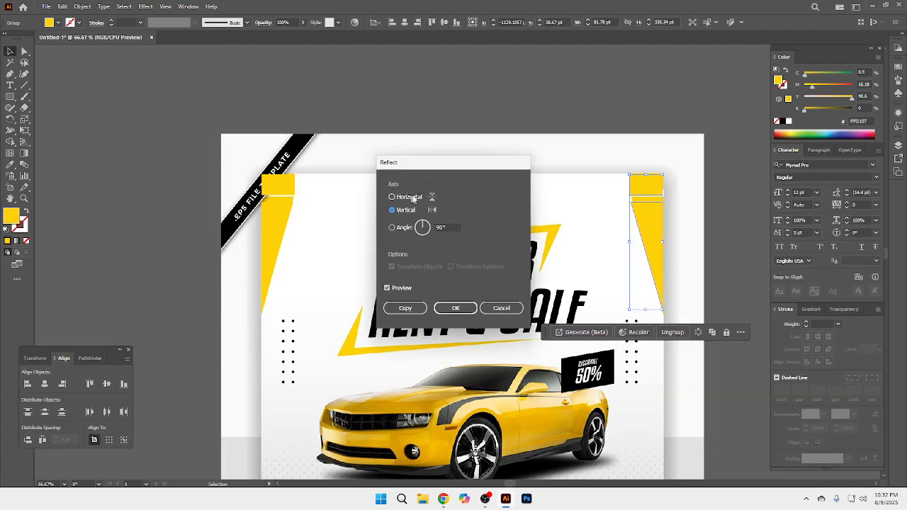
click(455, 309)
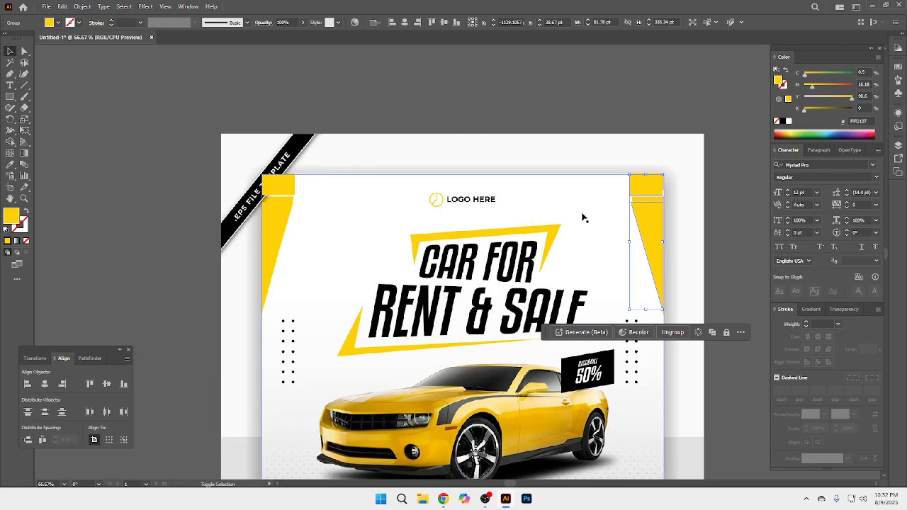
Step: Align the right yellow corner group flush with the right edge of the flyer background
key(ctrl+a)
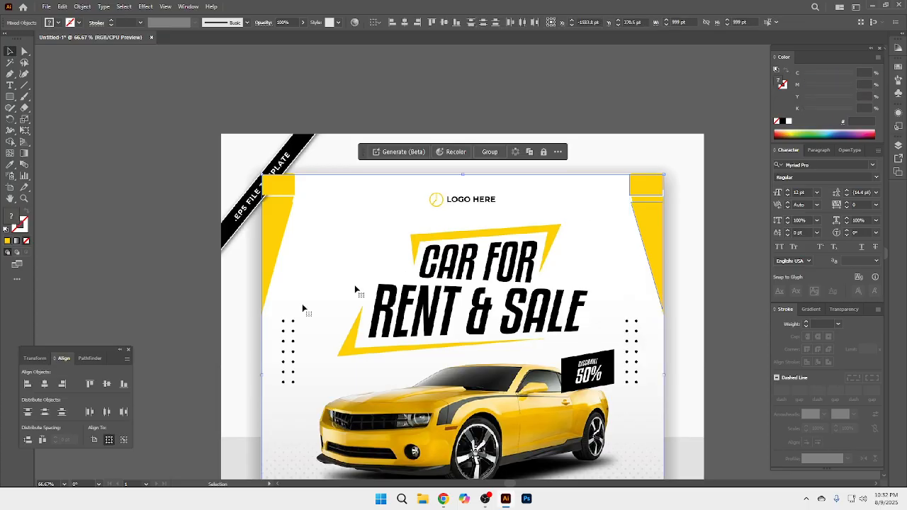
click(63, 384)
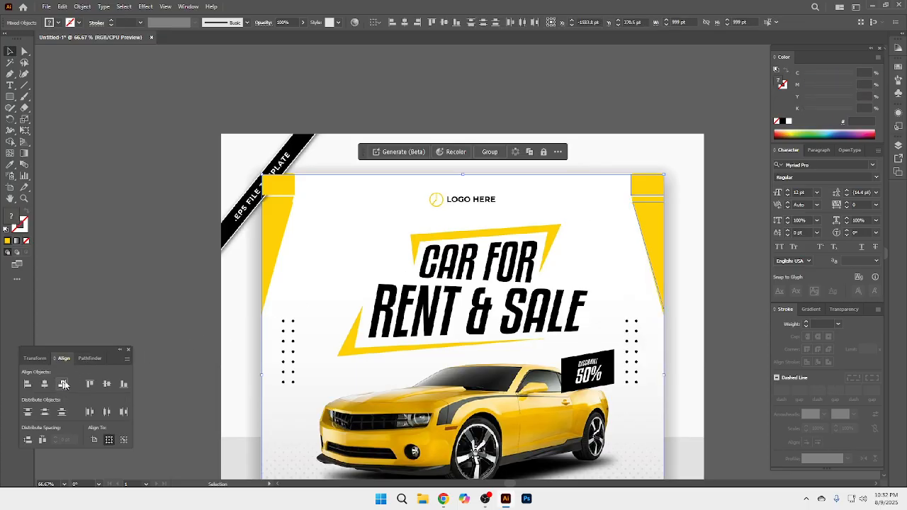
click(686, 266)
Step: Draw a yellow circle about 1341 pt in diameter on the empty canvas beside the reference flyer
key(z)
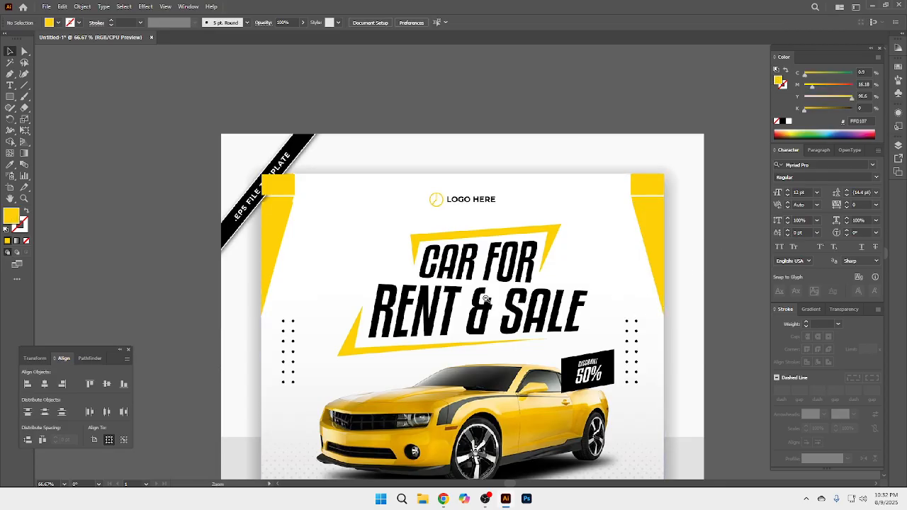
ctrl+alt+click(486, 300)
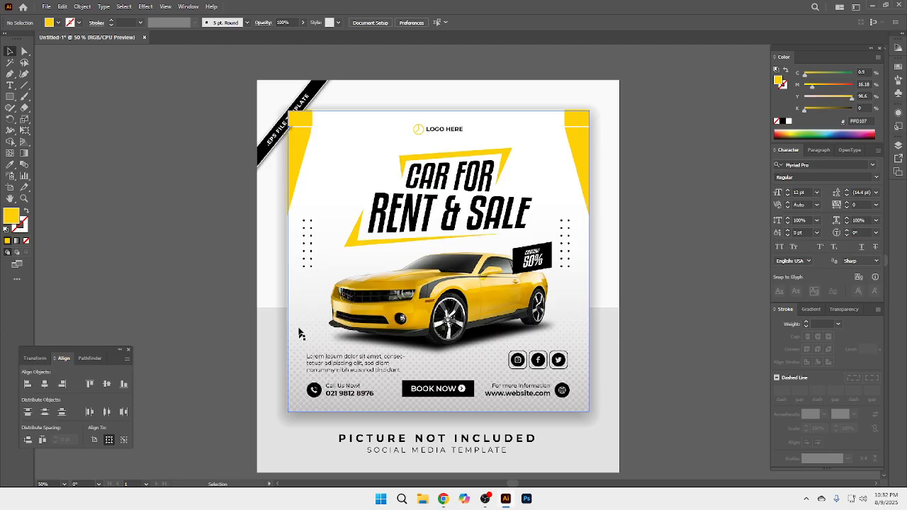
ctrl+click(450, 333)
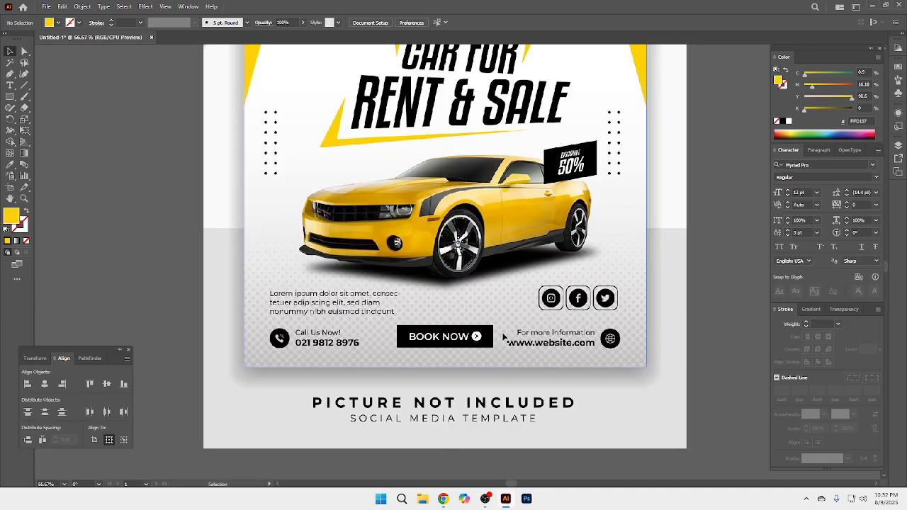
ctrl+alt+click(476, 272)
ctrl+alt+click(476, 271)
ctrl+alt+click(476, 271)
drag(481, 323, 477, 380)
click(10, 97)
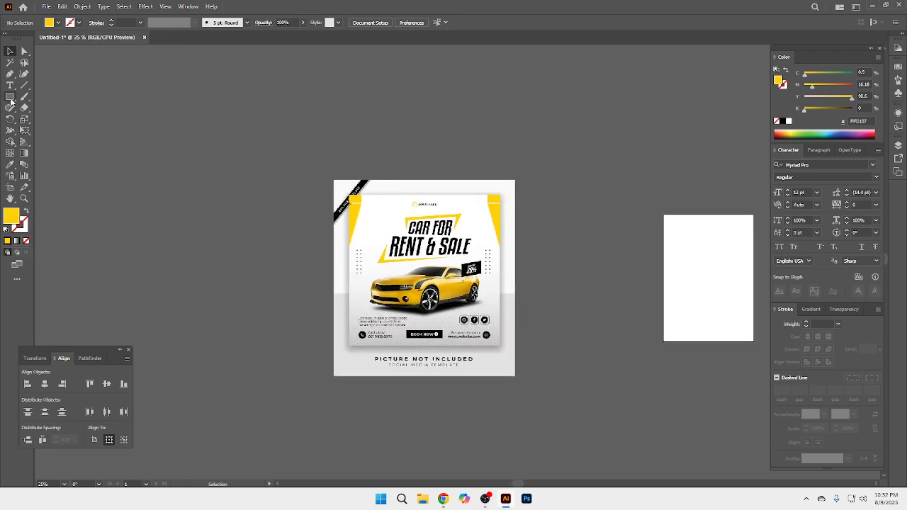
click(50, 120)
drag(135, 168, 277, 307)
click(11, 53)
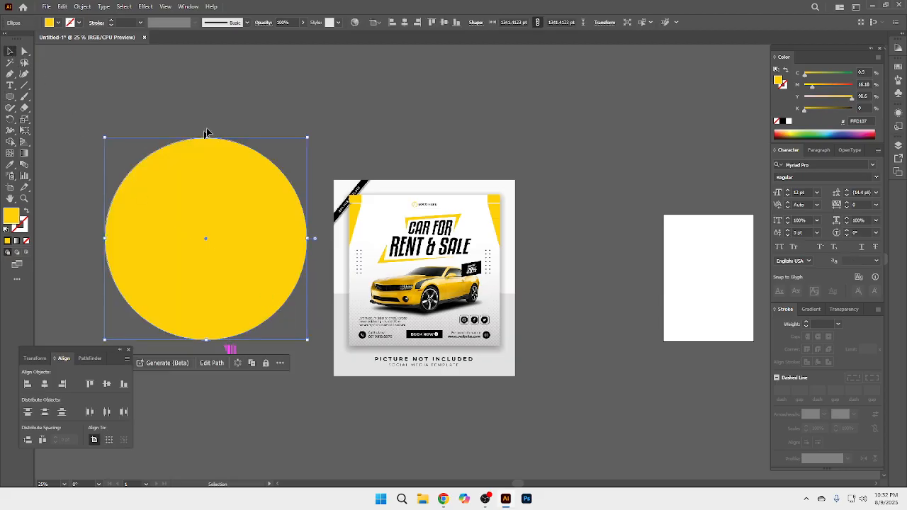
click(224, 106)
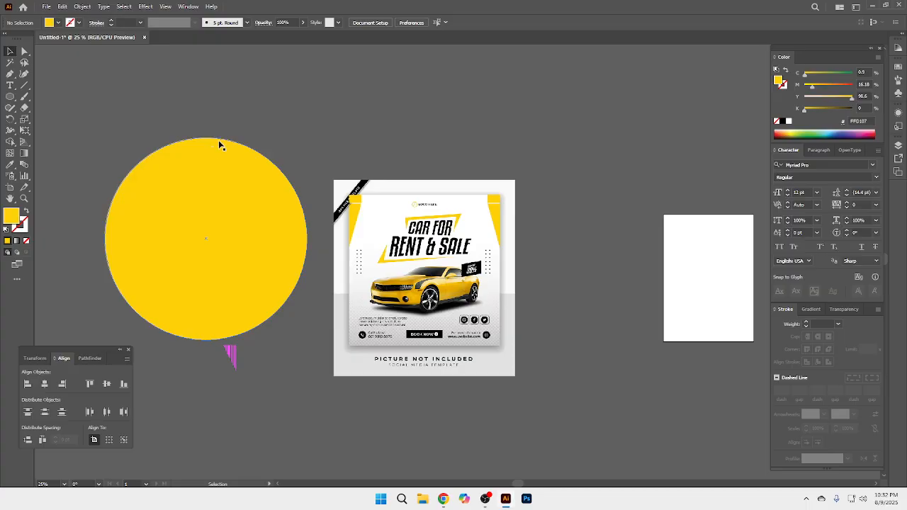
click(10, 96)
drag(93, 88, 86, 131)
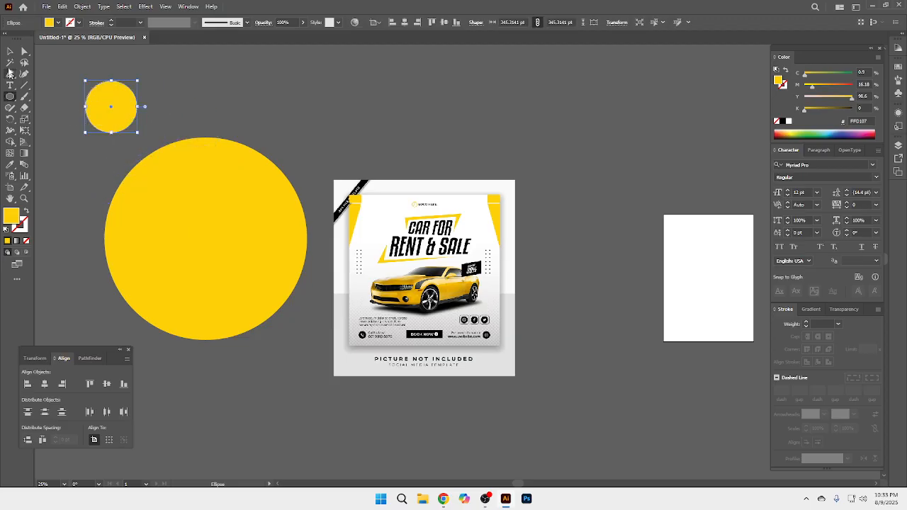
click(10, 50)
key(Delete)
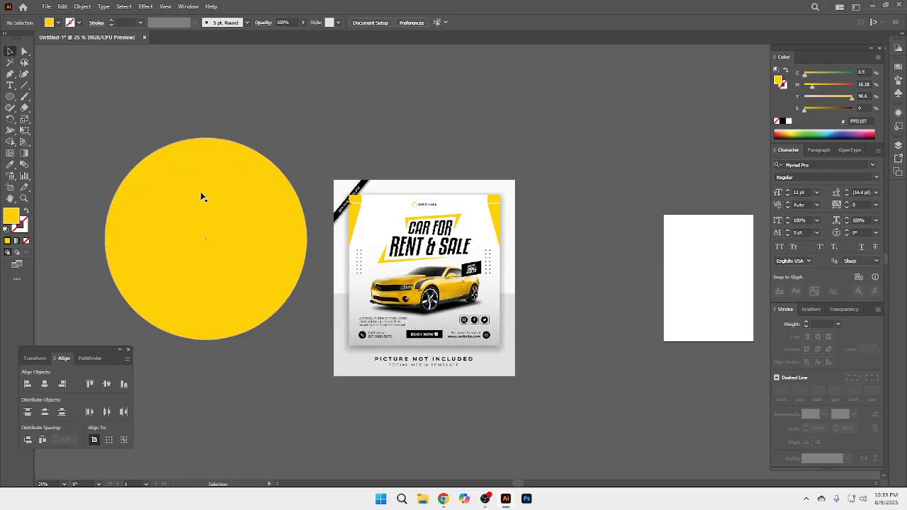
Step: Fill the large circle with a black-and-white radial gradient, reversed to run from a black centre to a white edge
click(217, 196)
click(811, 310)
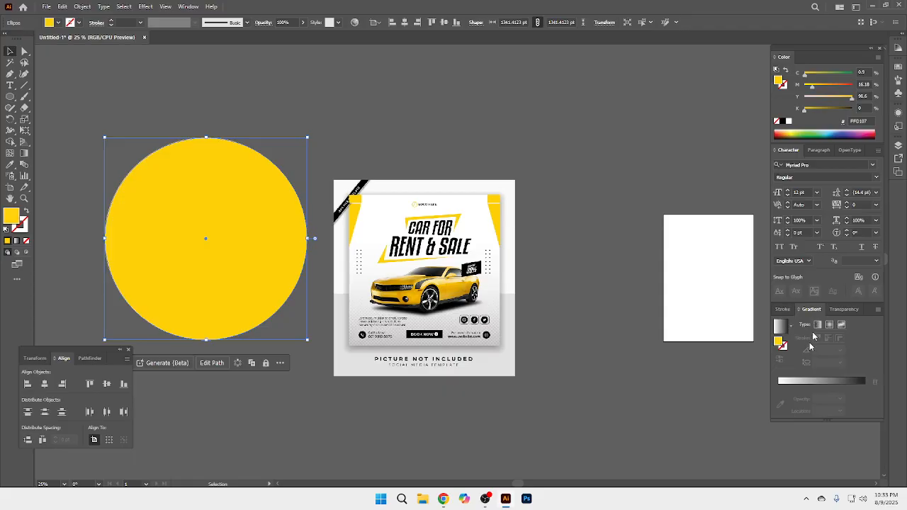
click(792, 328)
click(752, 351)
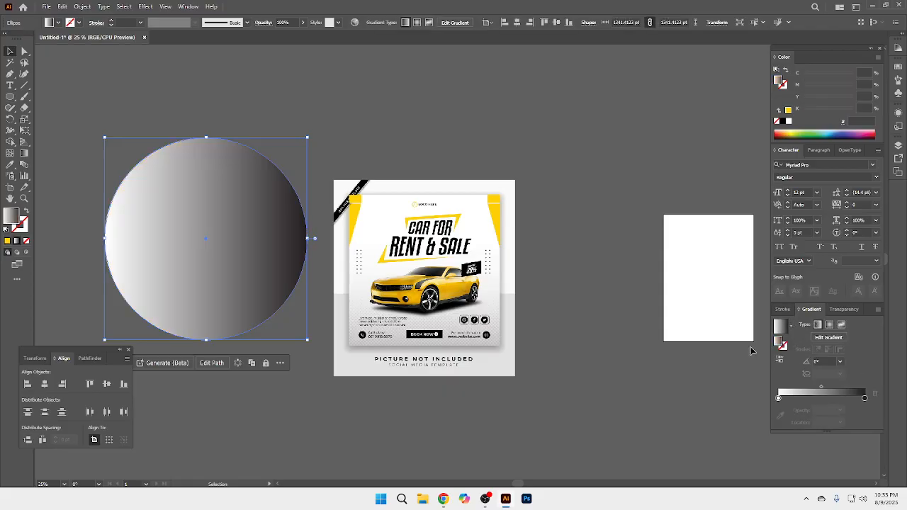
click(830, 325)
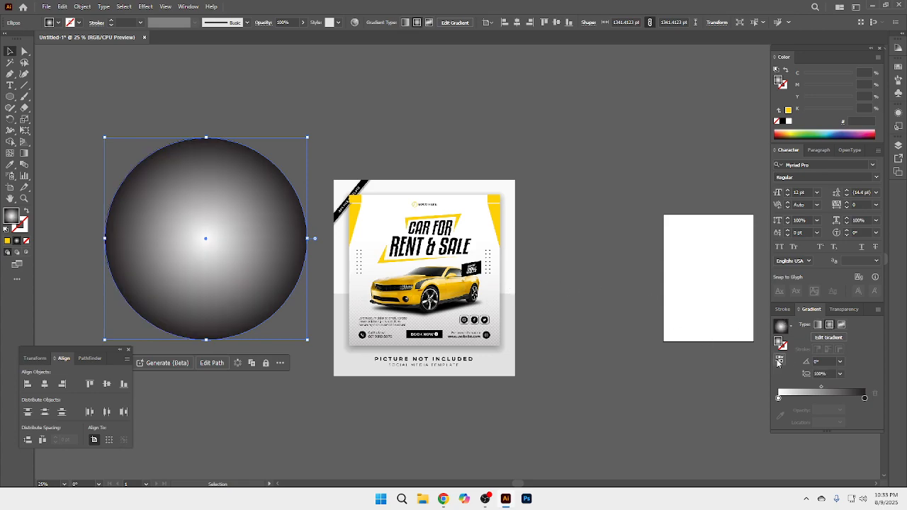
click(780, 360)
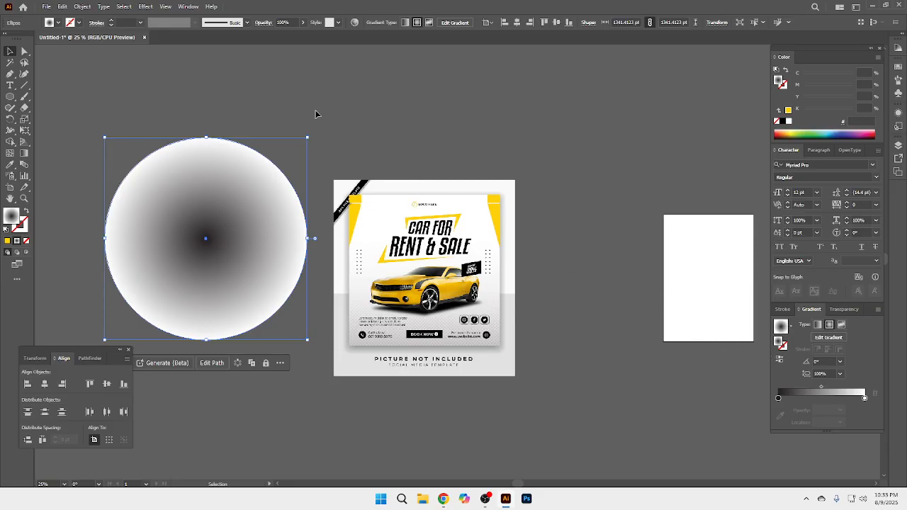
Step: Try a Color Halftone effect on the circle with a 20-pixel maximum radius and 45 degrees for all four channels, then undo it
click(146, 8)
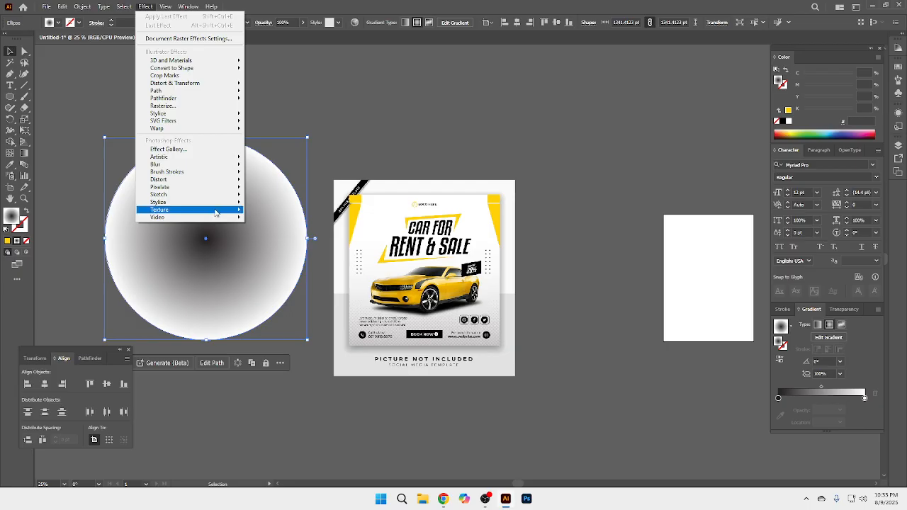
mouse_move(202, 212)
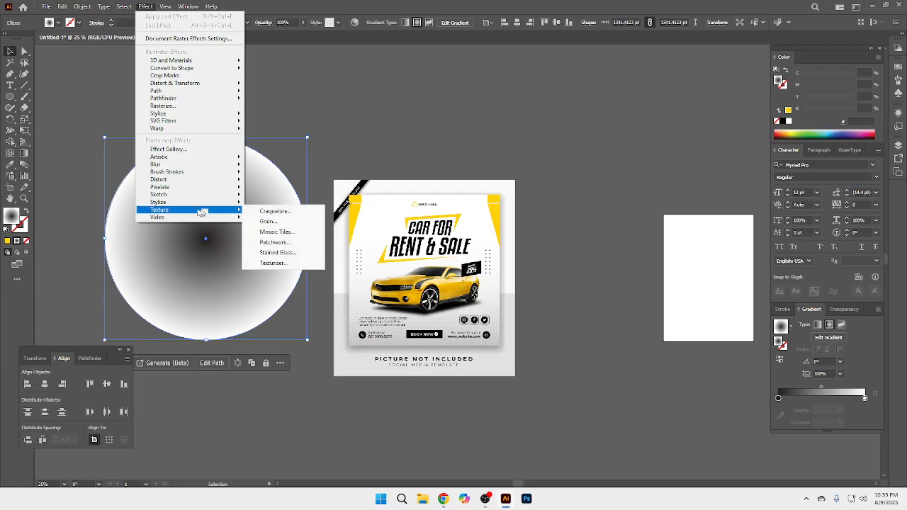
mouse_move(179, 189)
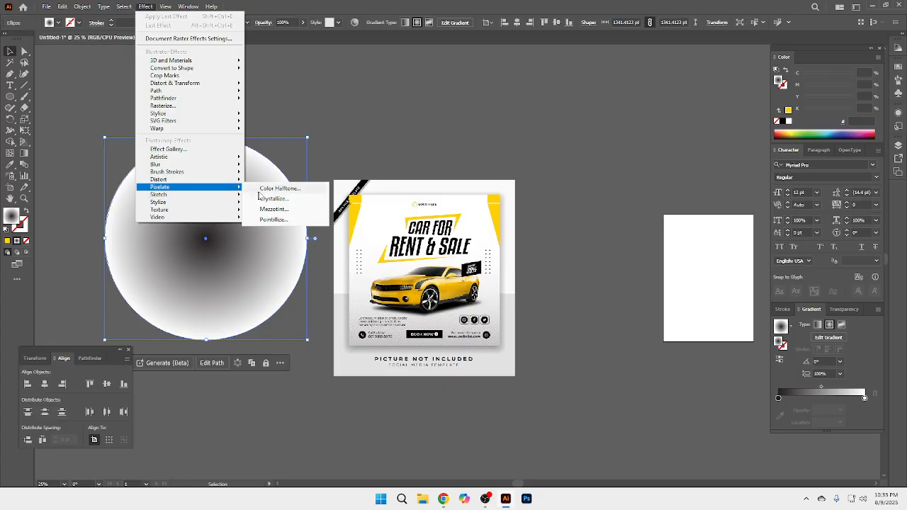
click(301, 190)
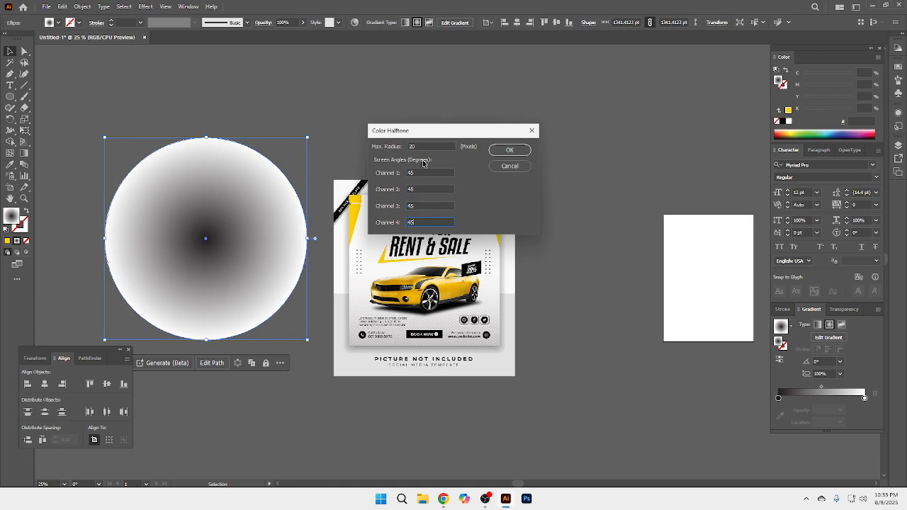
key(Return)
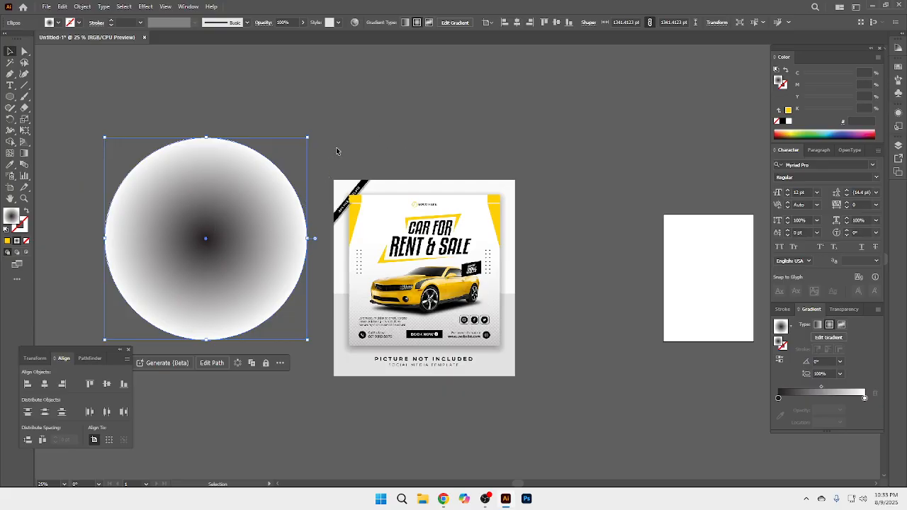
scroll(361, 274, up, 3)
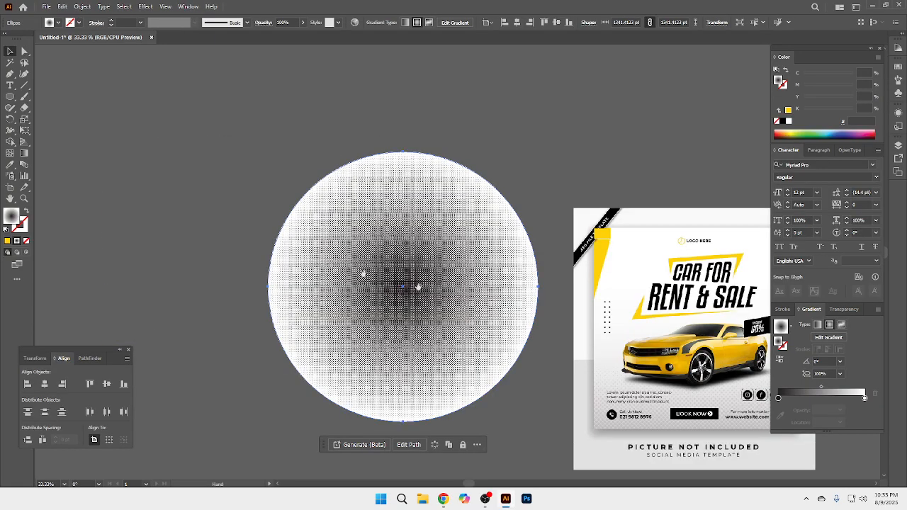
key(ctrl+z)
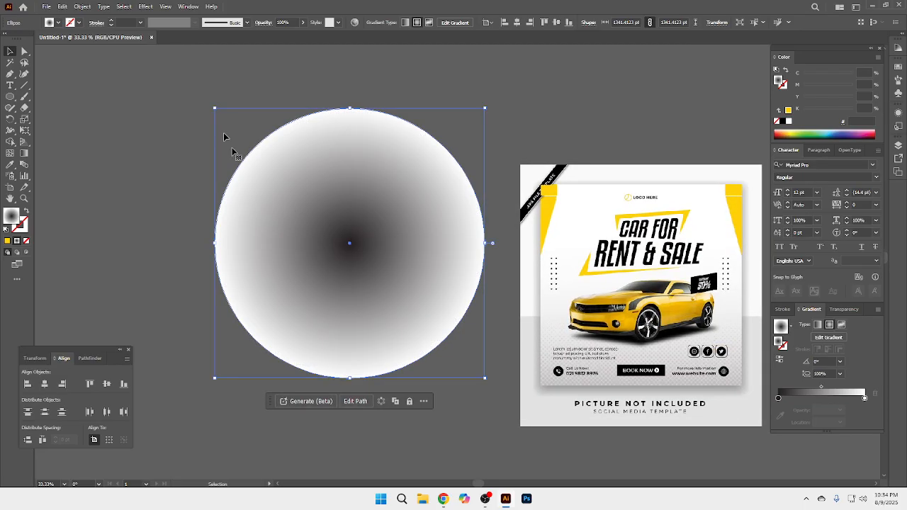
Step: Try the Color Halftone effect on the gradient circle with an 8-pixel maximum radius, and undo it
click(146, 7)
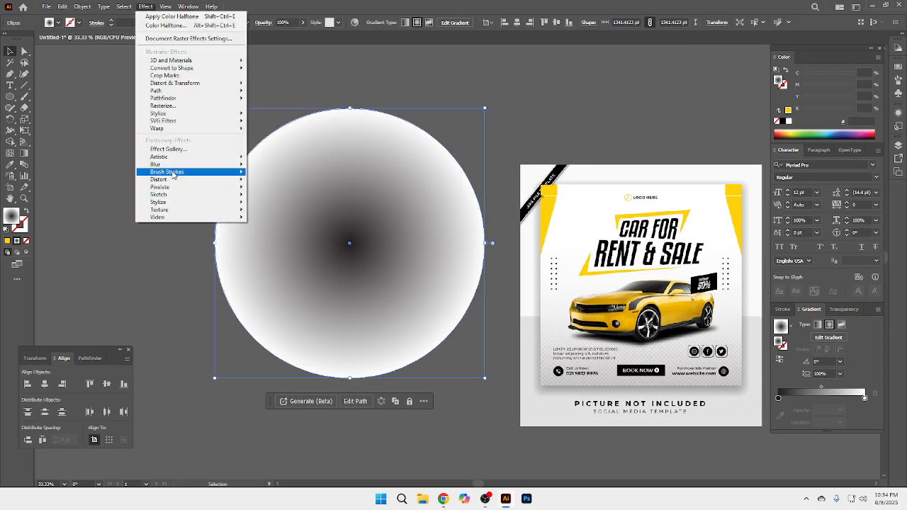
mouse_move(188, 187)
click(269, 189)
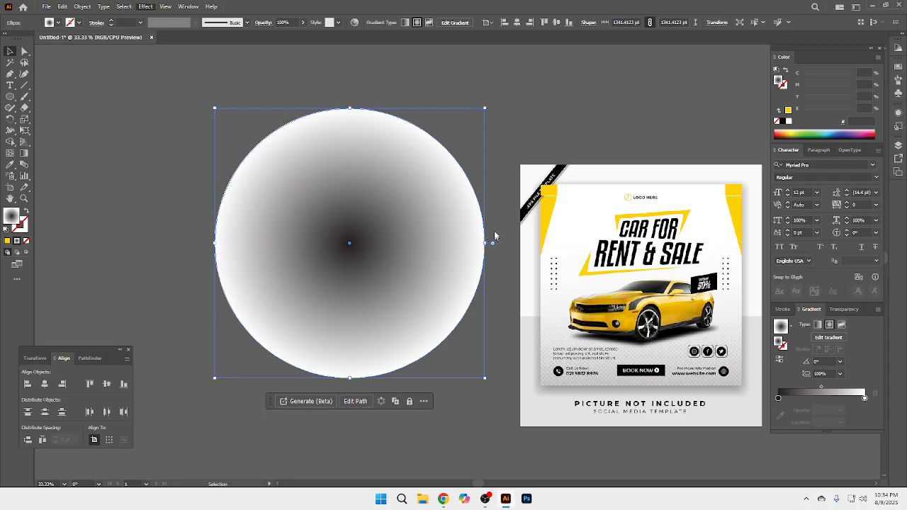
text(8)
key(Return)
key(ctrl+z)
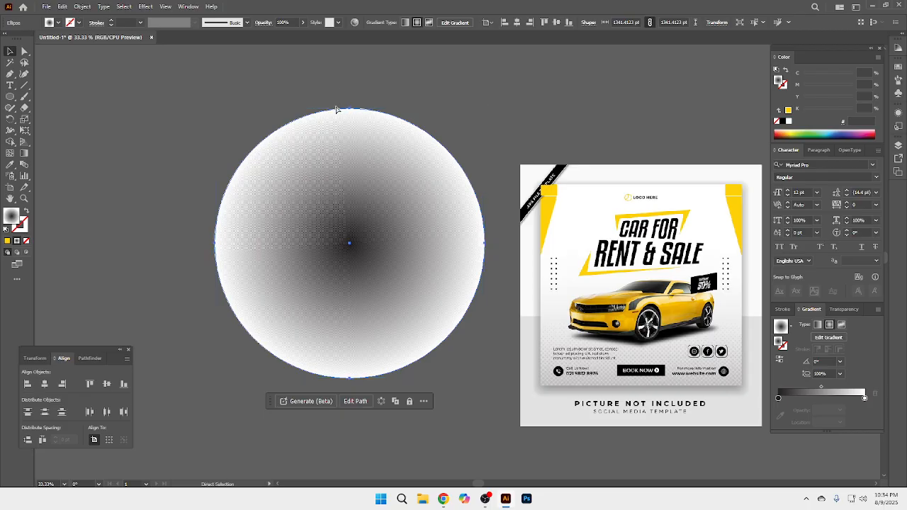
Step: Apply Color Halftone to the gradient circle with a 35-pixel maximum radius and 45-degree angles on all four channels
click(145, 6)
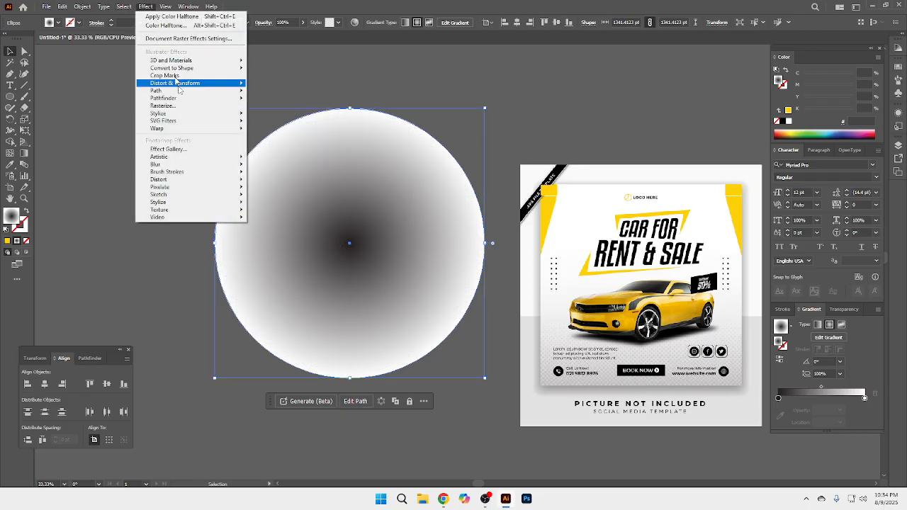
mouse_move(179, 189)
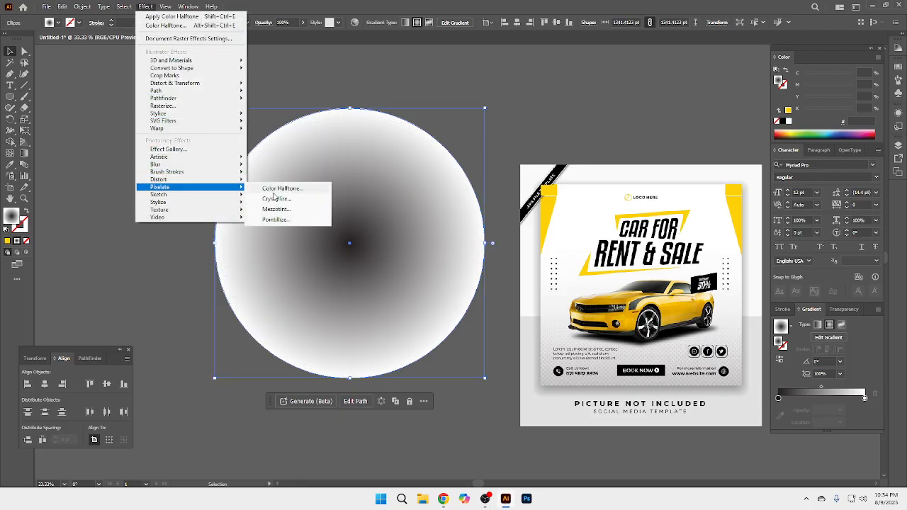
click(279, 190)
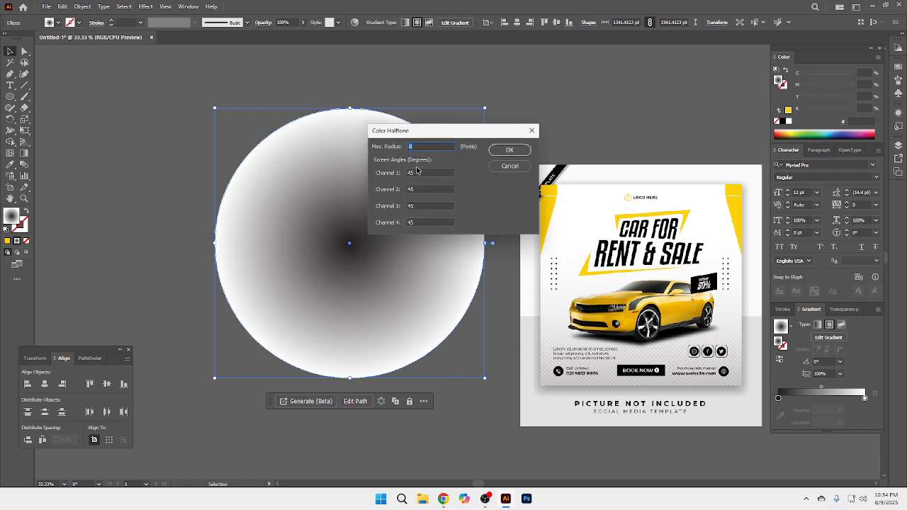
text(35)
key(Return)
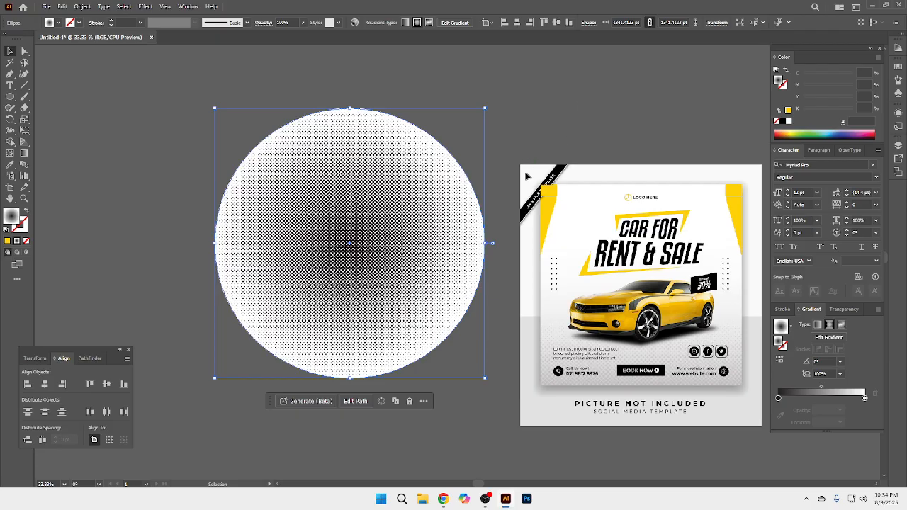
Step: Expand the appearance of the halftone circle and image-trace it with the Default preset
ctrl+click(400, 249)
ctrl+click(400, 249)
ctrl+click(482, 238)
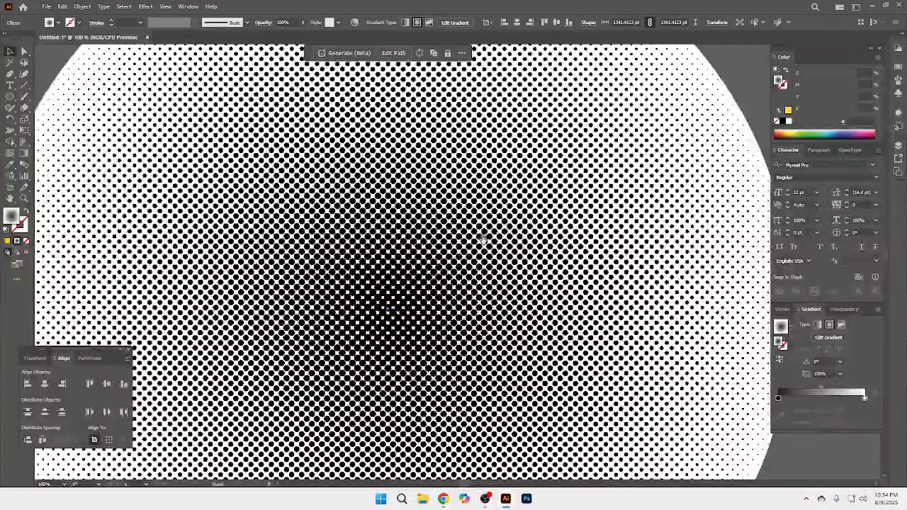
scroll(461, 256, down, 4)
drag(498, 285, 423, 296)
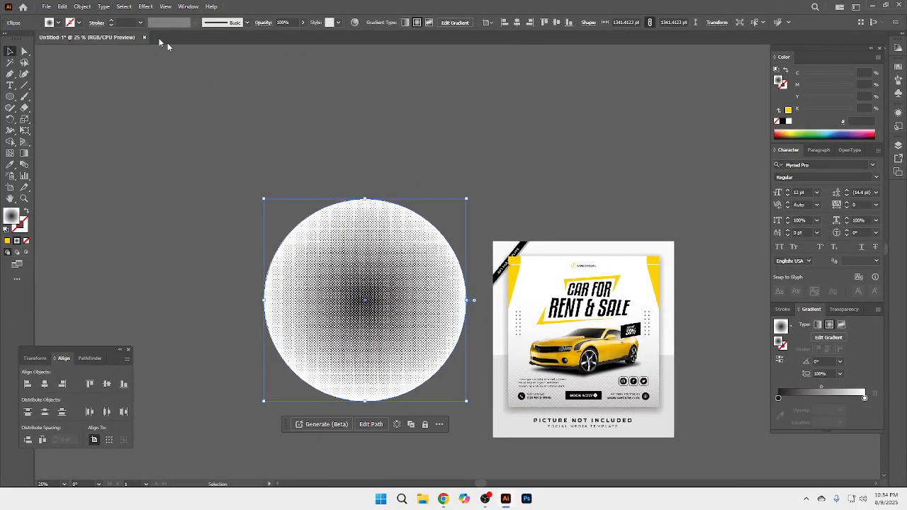
click(83, 7)
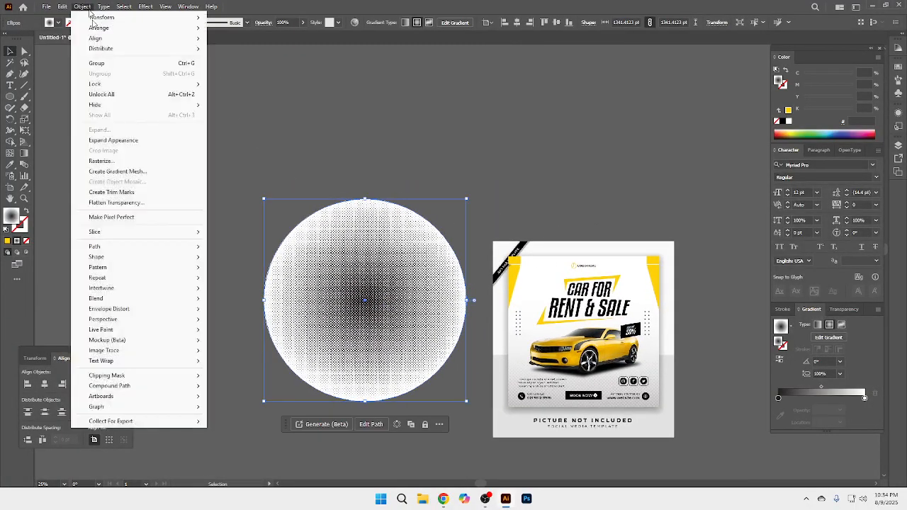
click(135, 141)
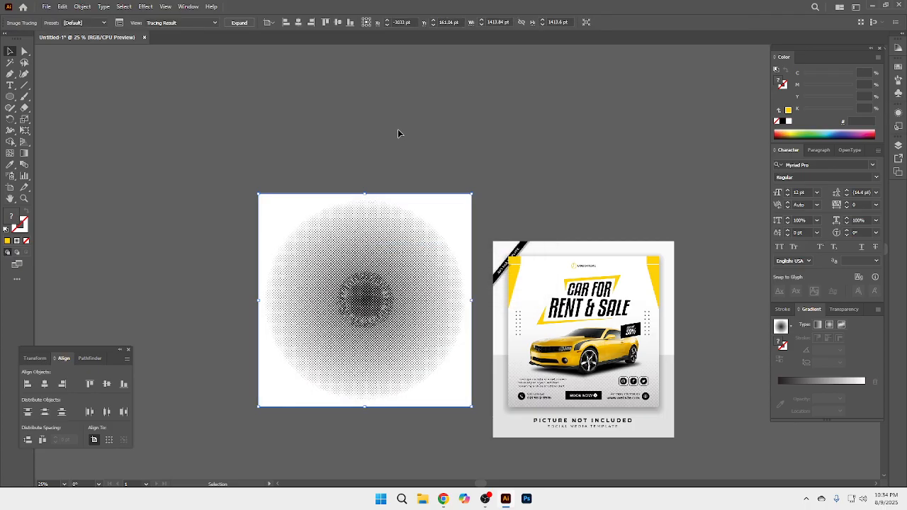
Step: Expand the image tracing of the halftone circle into vector paths and ungroup them
ctrl+click(401, 286)
drag(400, 286, 416, 289)
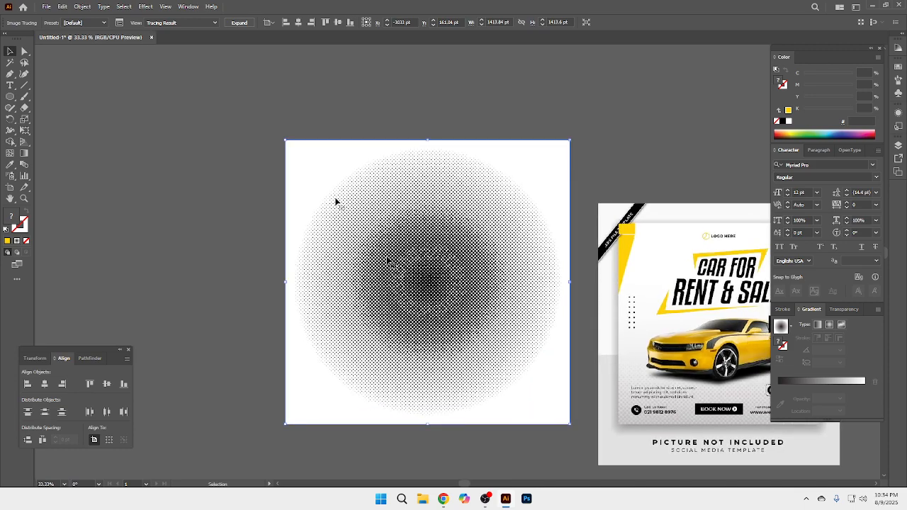
click(239, 23)
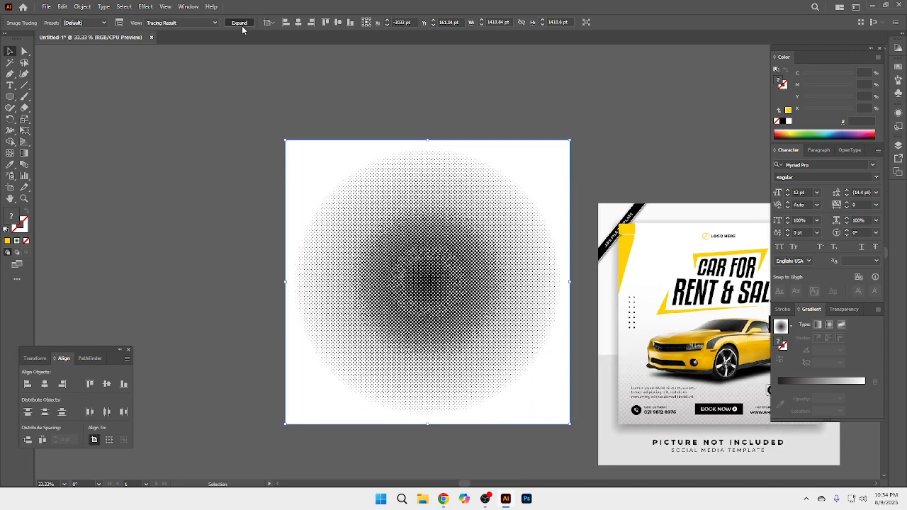
right_click(319, 166)
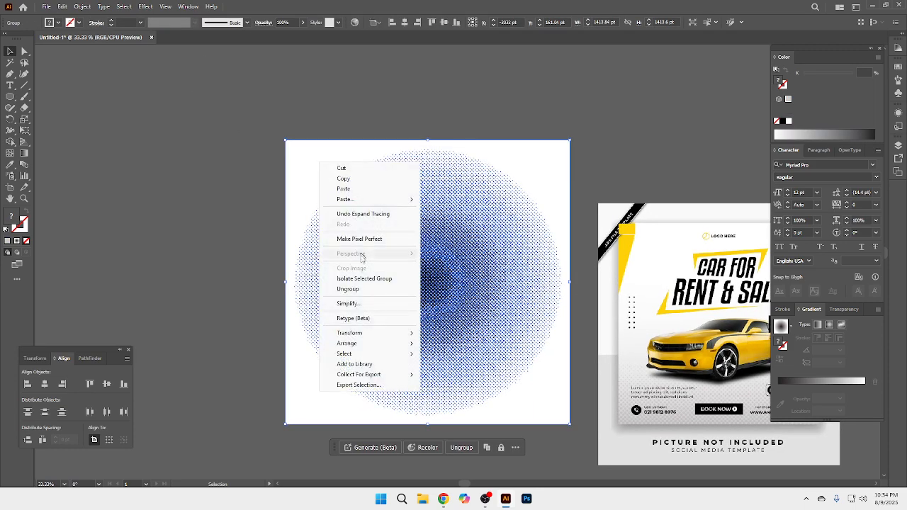
click(366, 291)
click(309, 170)
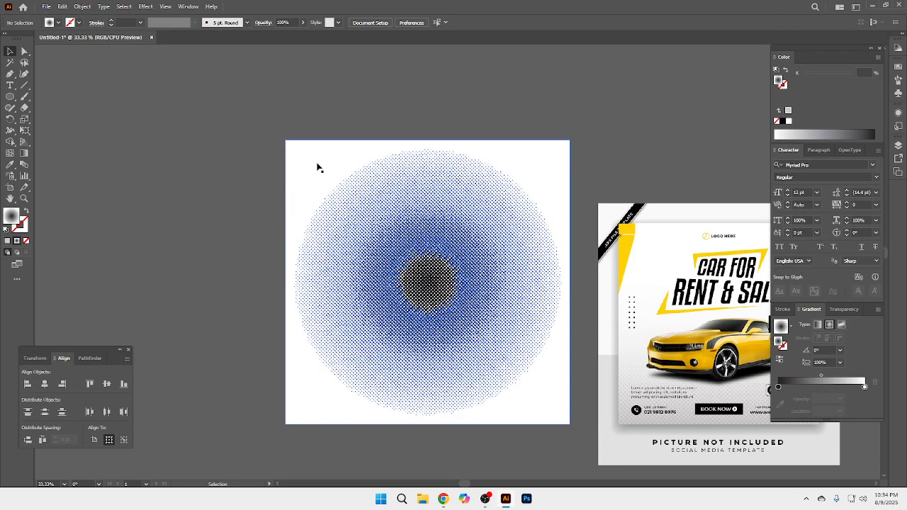
Step: Pull the white background shape off the halftone circle and delete it
drag(325, 166, 220, 150)
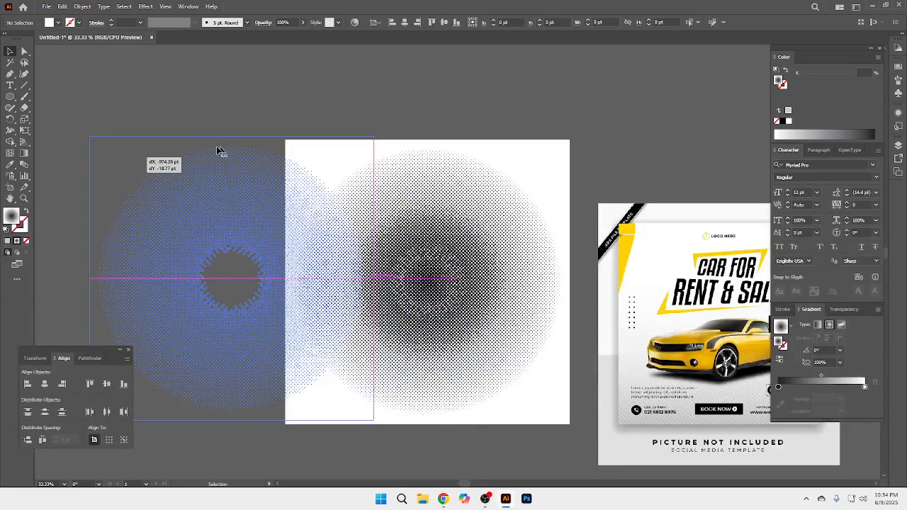
drag(240, 191, 241, 188)
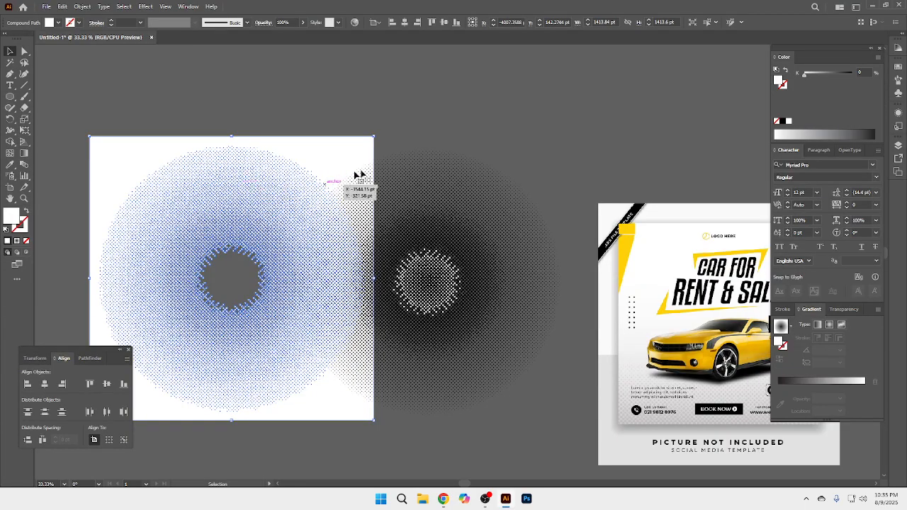
key(Delete)
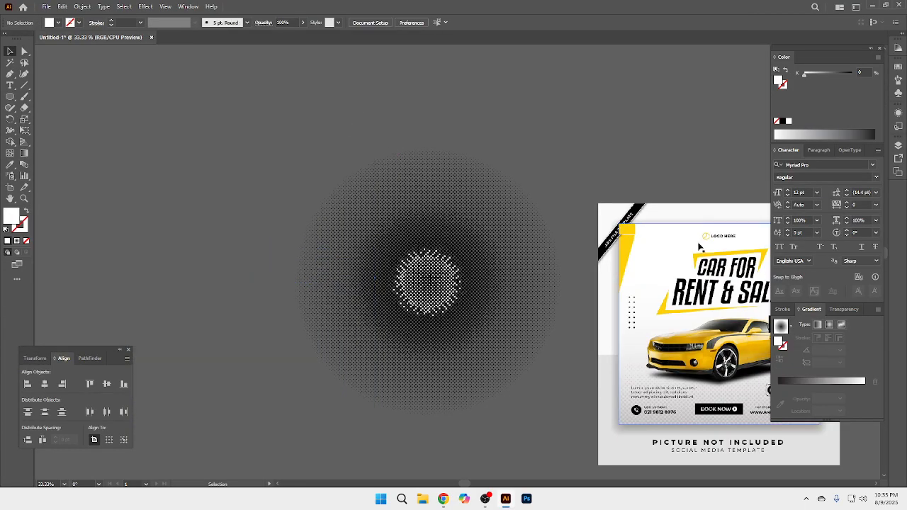
Step: Cut all the halftone dots and paste them into a new A4 document in RGB Color mode
drag(284, 141, 573, 433)
key(a)
key(Delete)
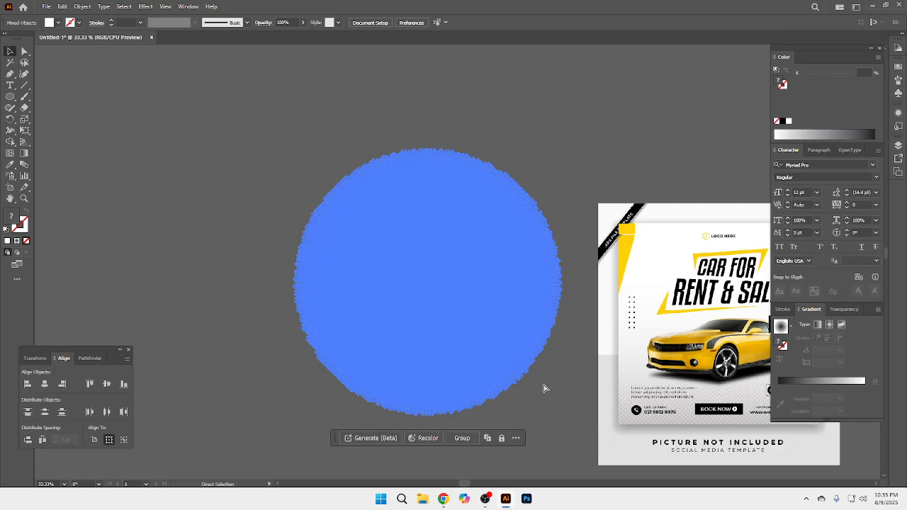
key(ctrl+n)
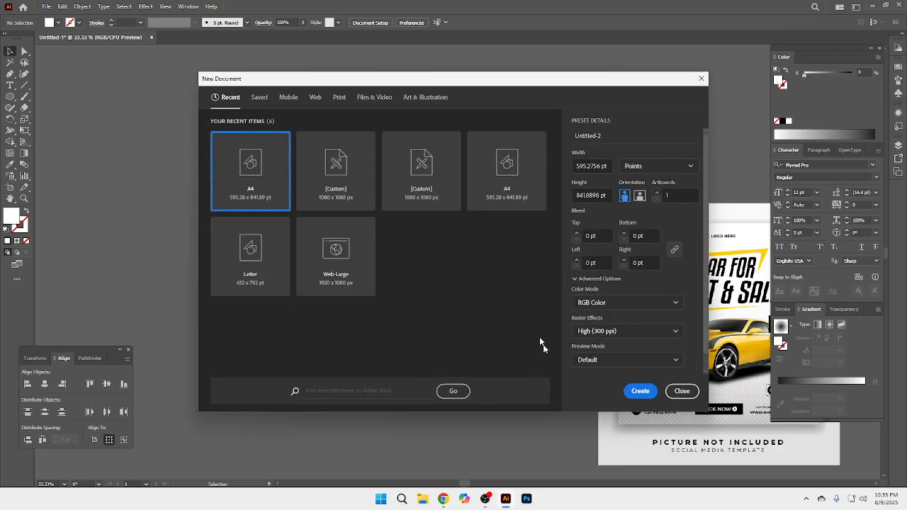
key(Return)
key(ctrl+v)
Step: Move the pasted halftone circle completely off the artboard, to its left, and deselect it
drag(500, 278, 178, 216)
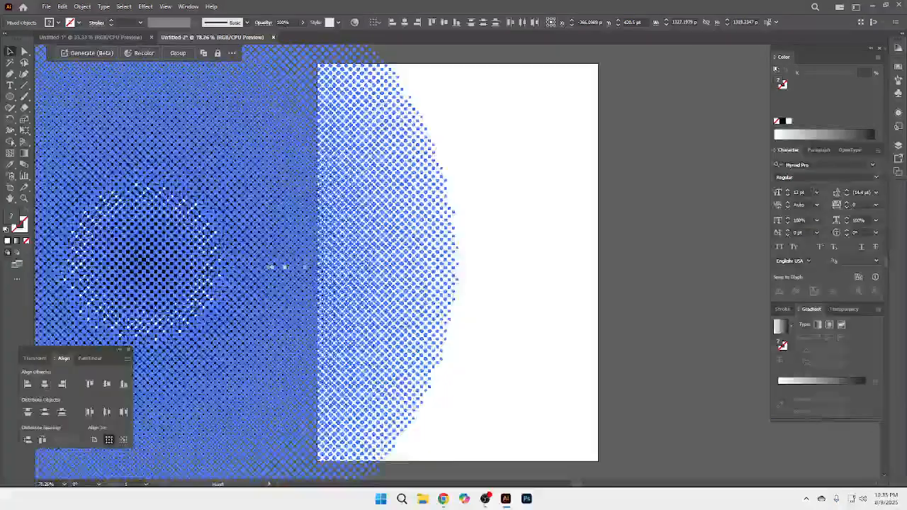
drag(270, 267, 583, 249)
drag(523, 235, 300, 231)
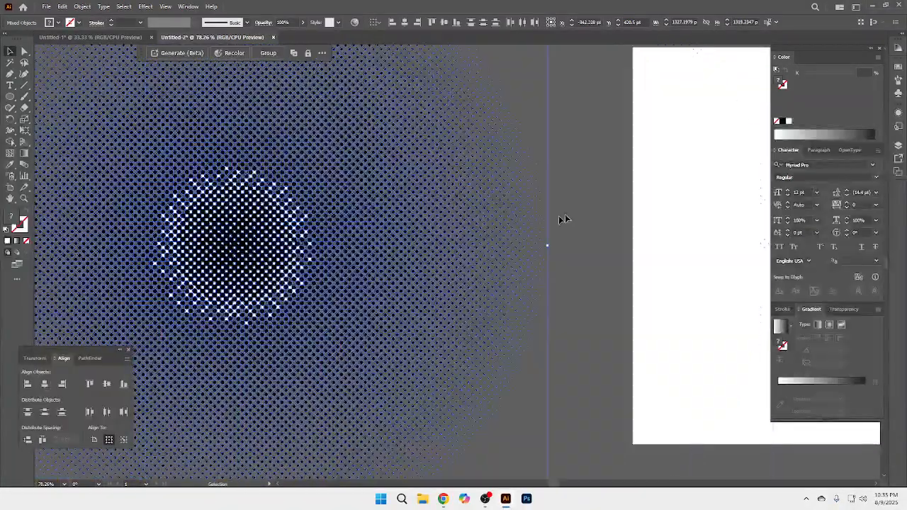
click(567, 209)
drag(387, 243, 560, 241)
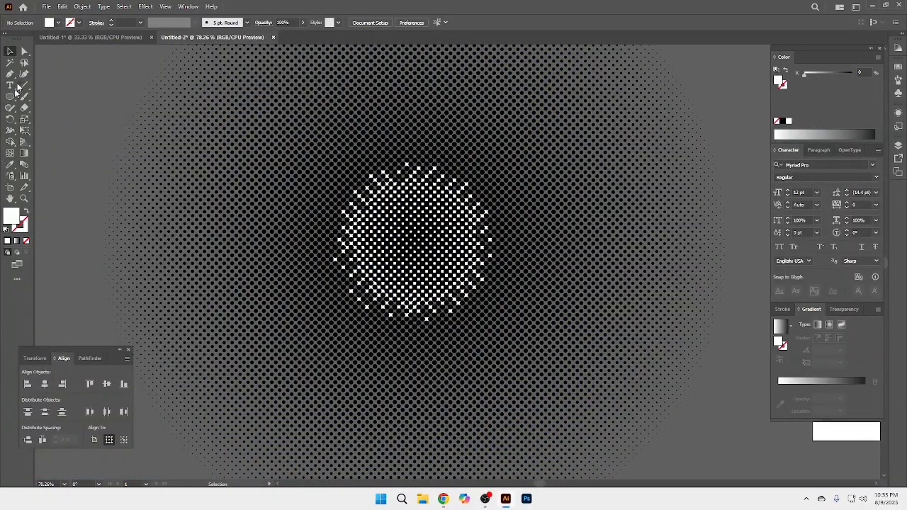
Step: Select all white dots in the centre of the halftone with the Magic Wand and delete them
click(13, 64)
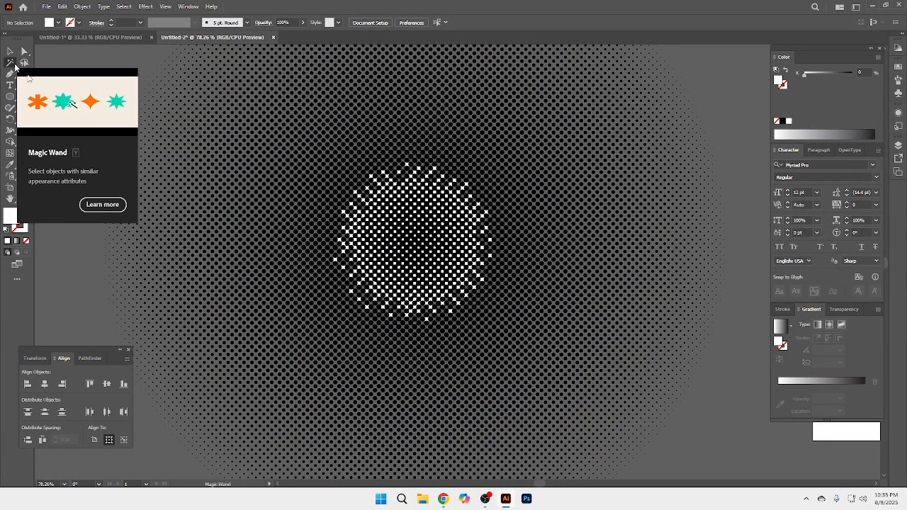
click(451, 313)
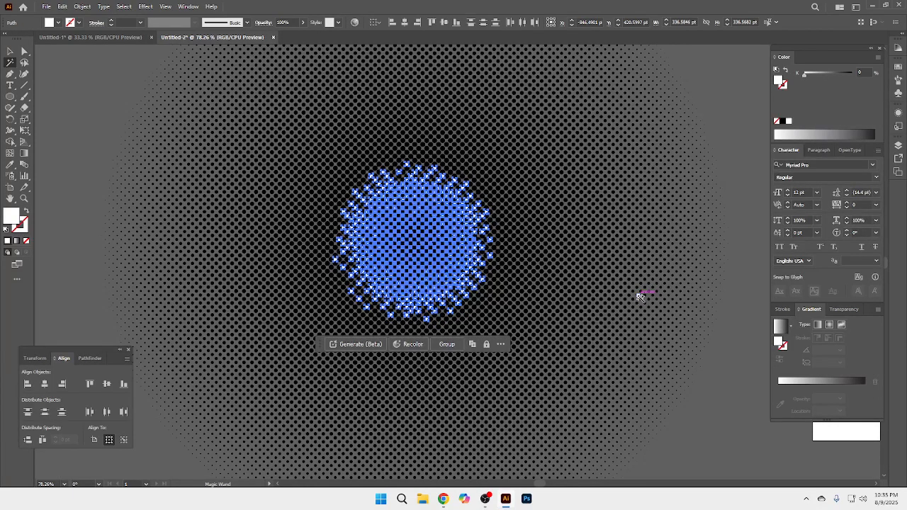
click(640, 296)
click(13, 49)
Step: Cut all the black halftone dots, paste them into the Untitled-1 document and group them
key(ctrl+a)
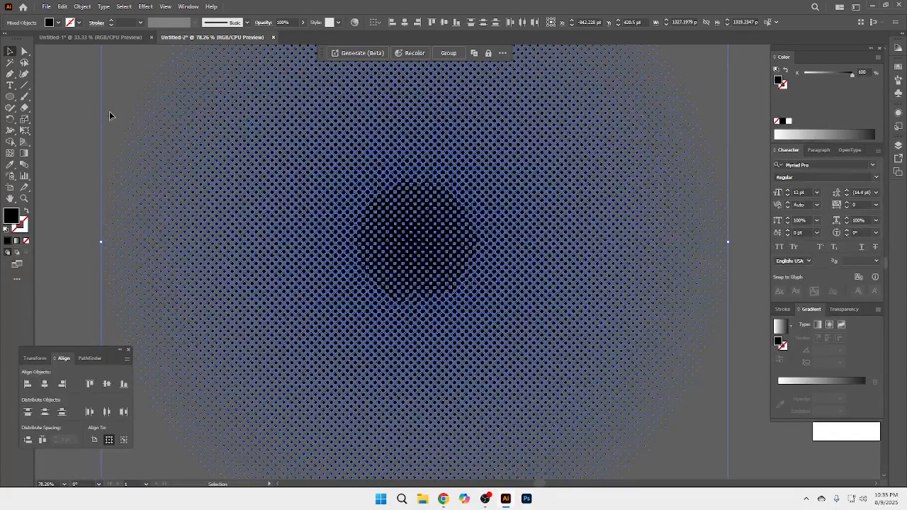
key(a)
key(ctrl+x)
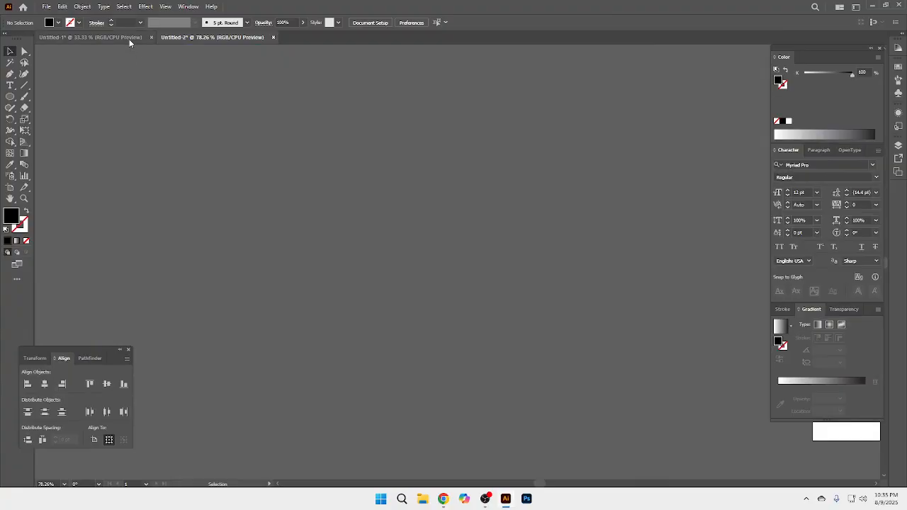
click(129, 38)
key(ctrl+v)
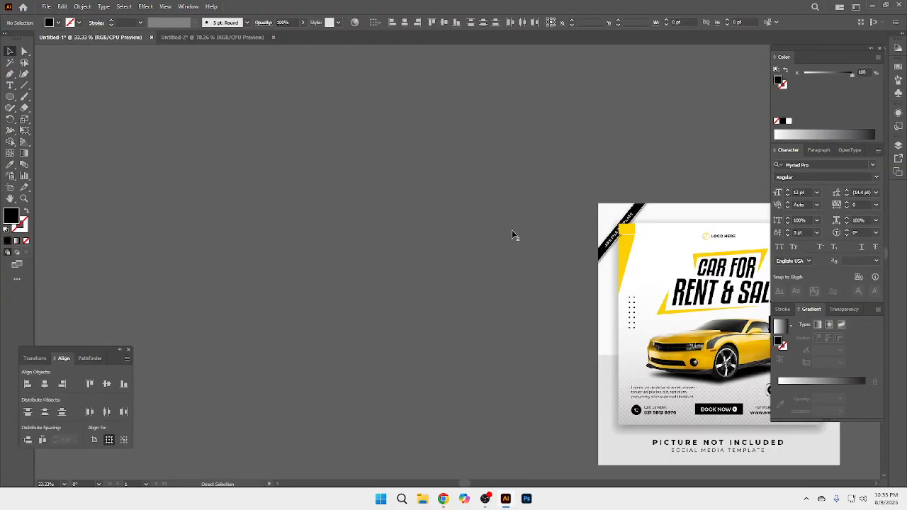
key(ctrl+g)
ctrl+alt+click(515, 294)
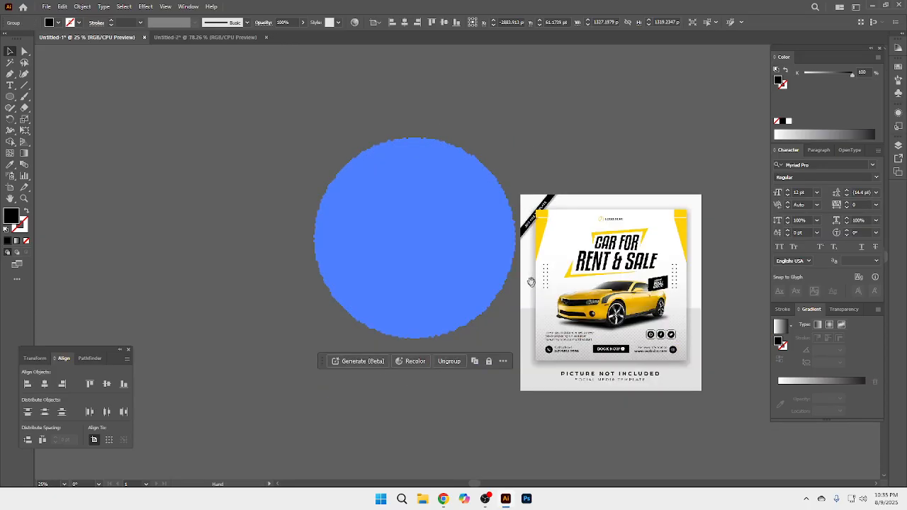
Step: Shift the halftone circle beside the flyer reference and erase its lower part, keeping a dome about 1286 by 536 pt
drag(531, 283, 430, 248)
drag(360, 214, 351, 243)
click(24, 107)
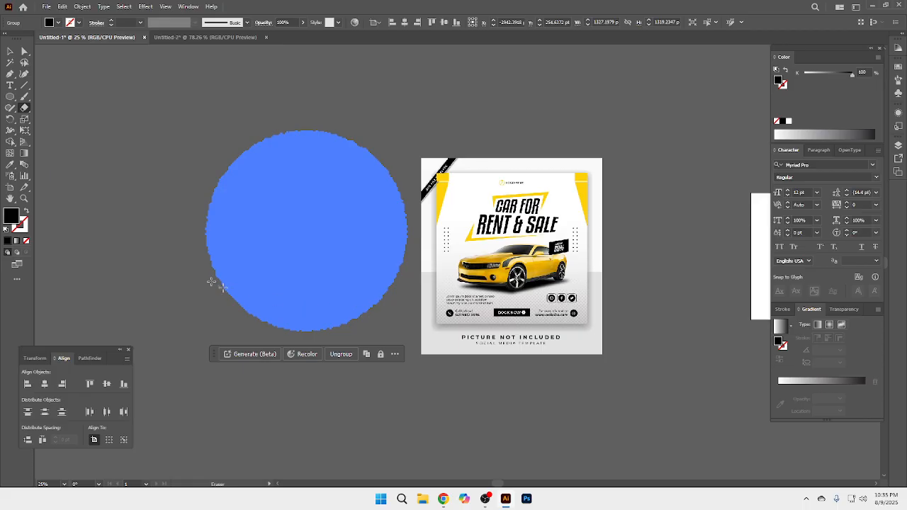
drag(174, 212, 438, 406)
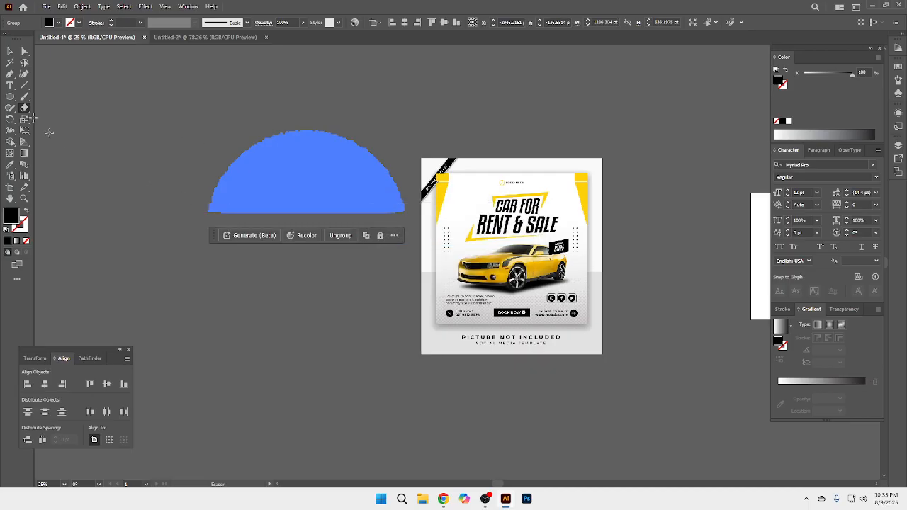
Step: Move the halftone dome over the lower part of the flyer, beneath the car
click(10, 52)
click(328, 197)
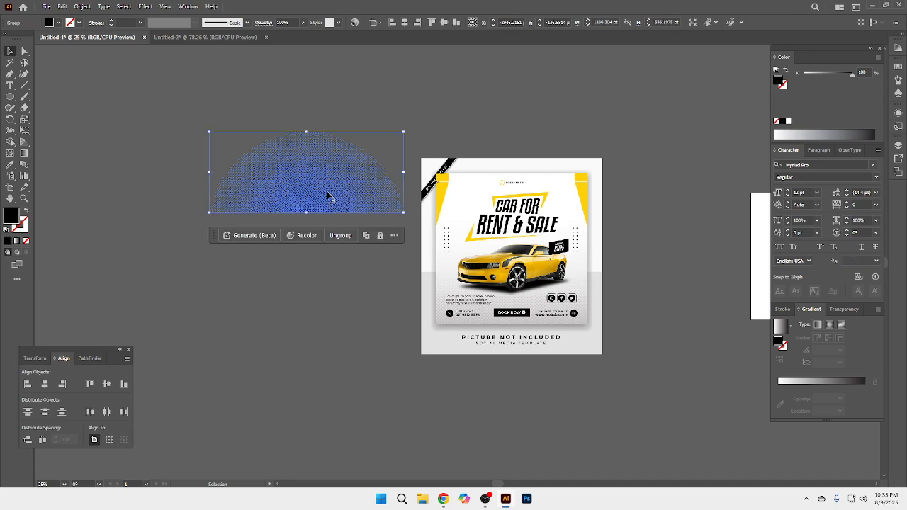
drag(318, 208, 524, 345)
key(ctrl+plus)
drag(481, 279, 475, 311)
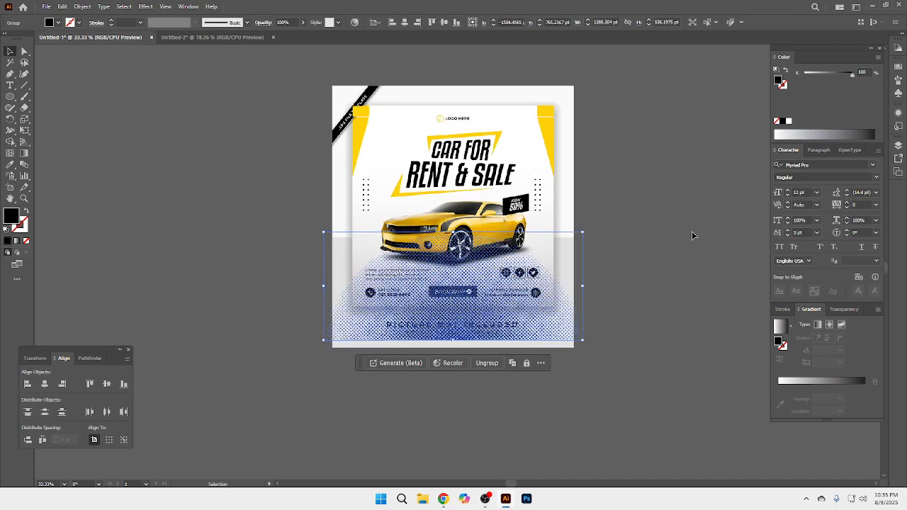
click(692, 235)
click(540, 317)
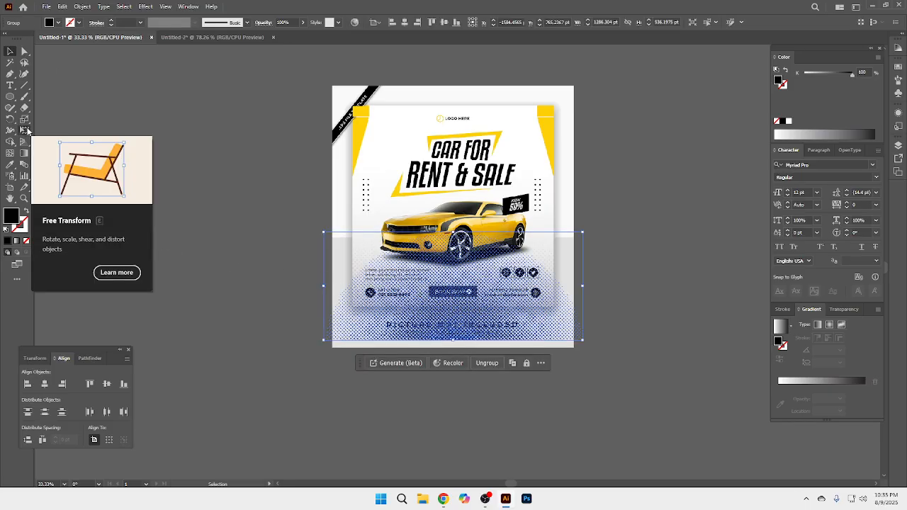
Step: Free-distort the halftone dome by spreading its two bottom corners outward and down, to about 2486 by 738 pt overall
click(25, 130)
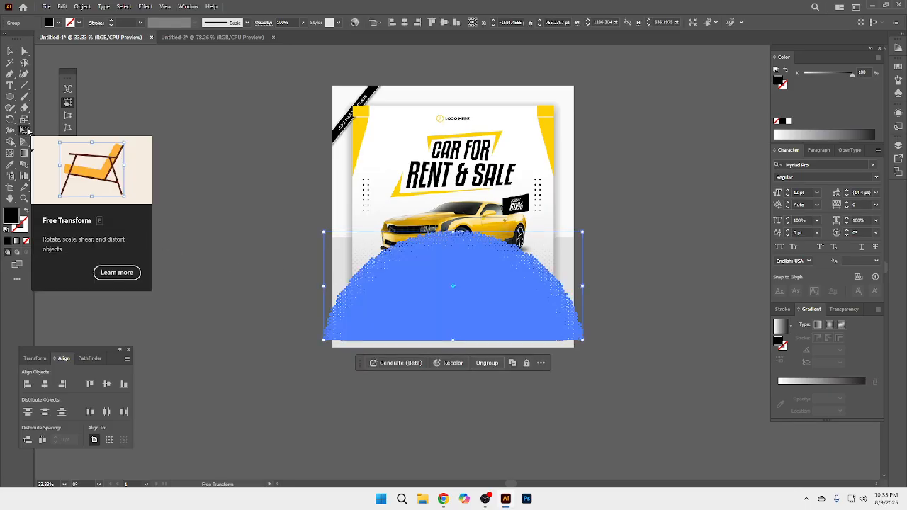
click(69, 129)
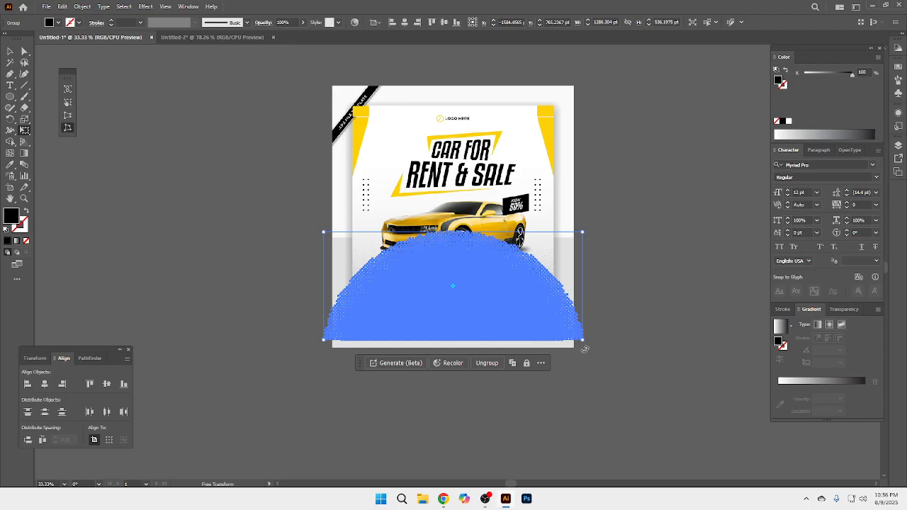
drag(588, 347, 667, 418)
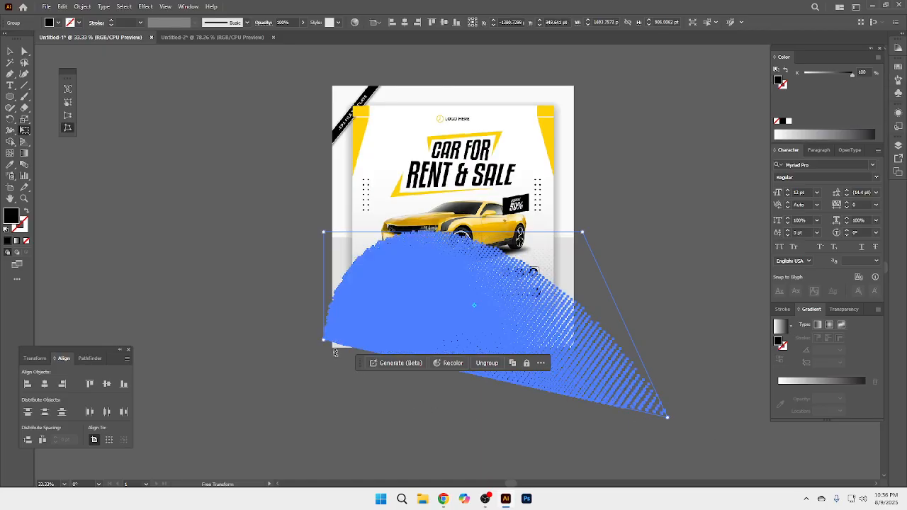
drag(327, 345, 278, 437)
drag(667, 418, 729, 378)
drag(278, 437, 220, 380)
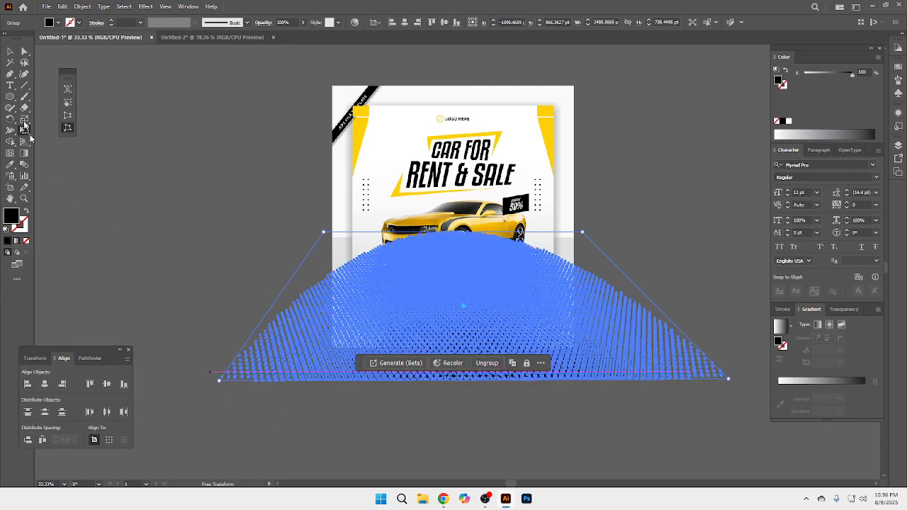
Step: Move the distorted halftone slightly upward over the flyer and deselect it
click(10, 53)
click(241, 161)
ctrl+click(509, 319)
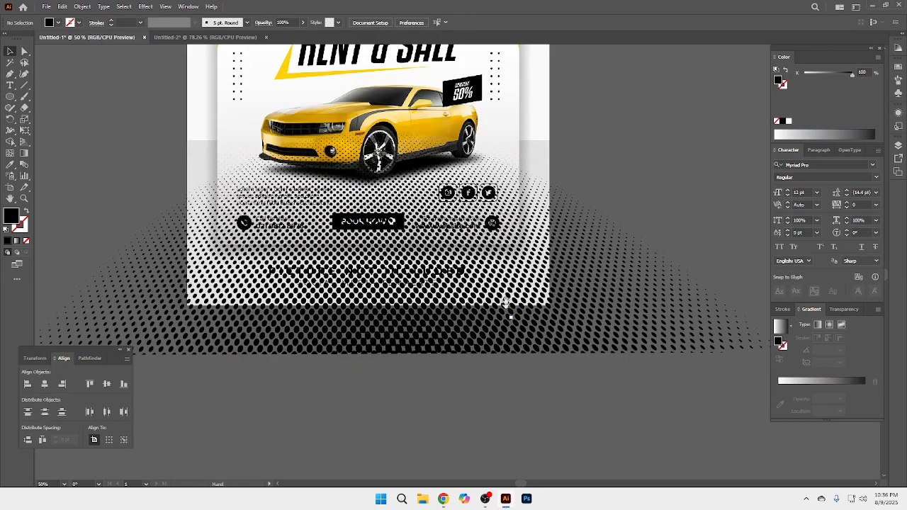
drag(506, 310, 515, 356)
drag(599, 280, 599, 269)
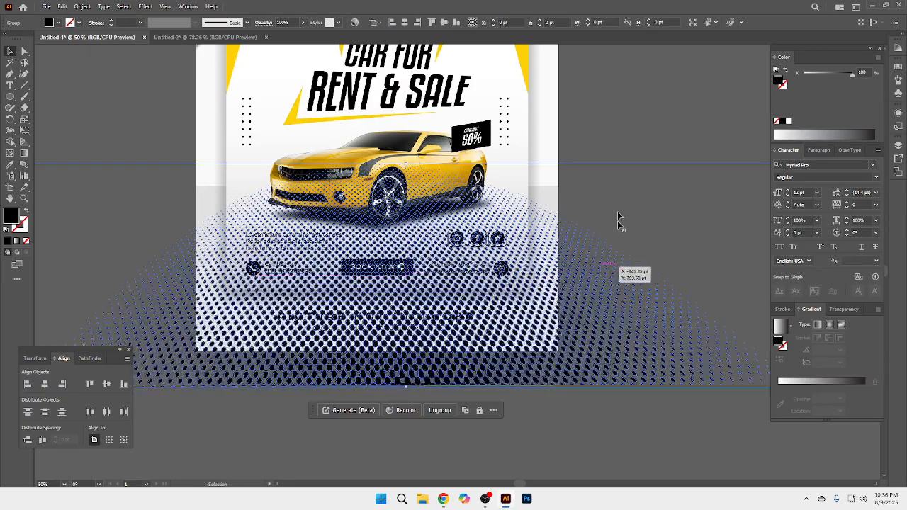
click(589, 129)
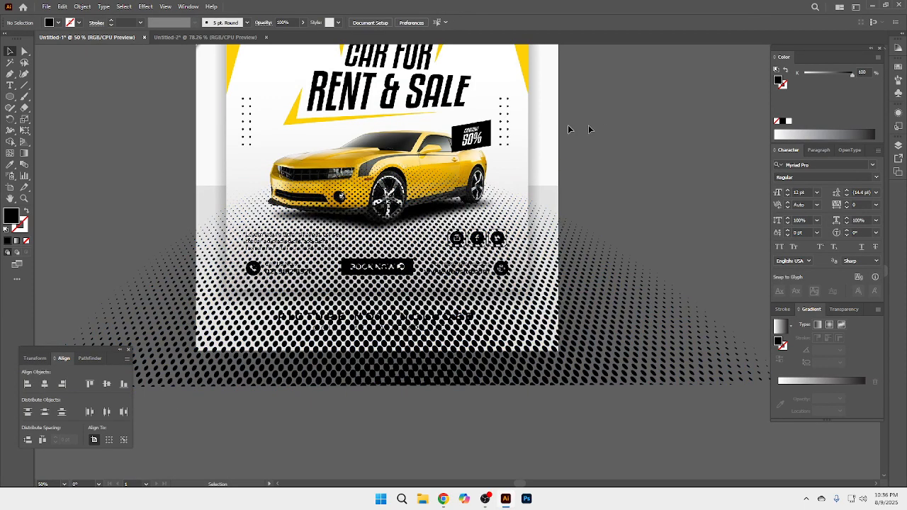
Step: Paste a copy of the white 999 pt flyer square in front, in place, and bring it to the front of everything
click(522, 131)
key(a)
key(v)
key(ctrl+shift+])
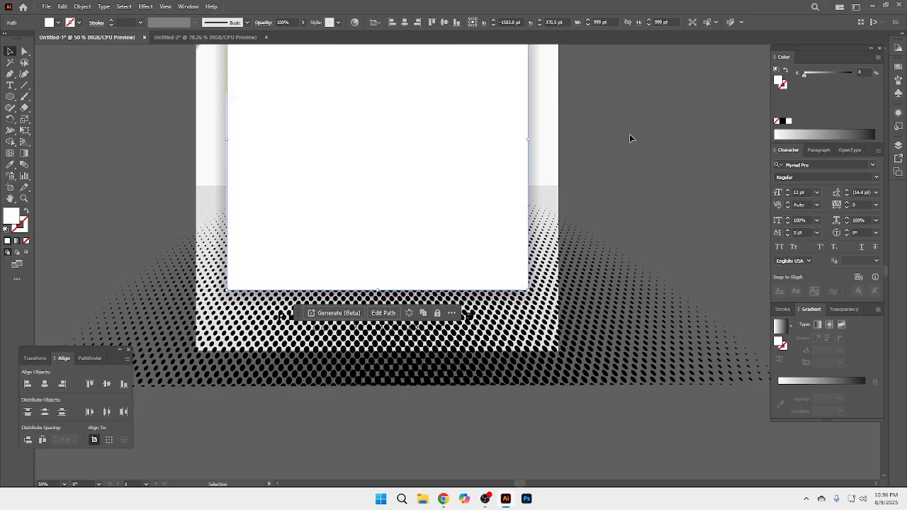
key(ctrl+z)
right_click(488, 143)
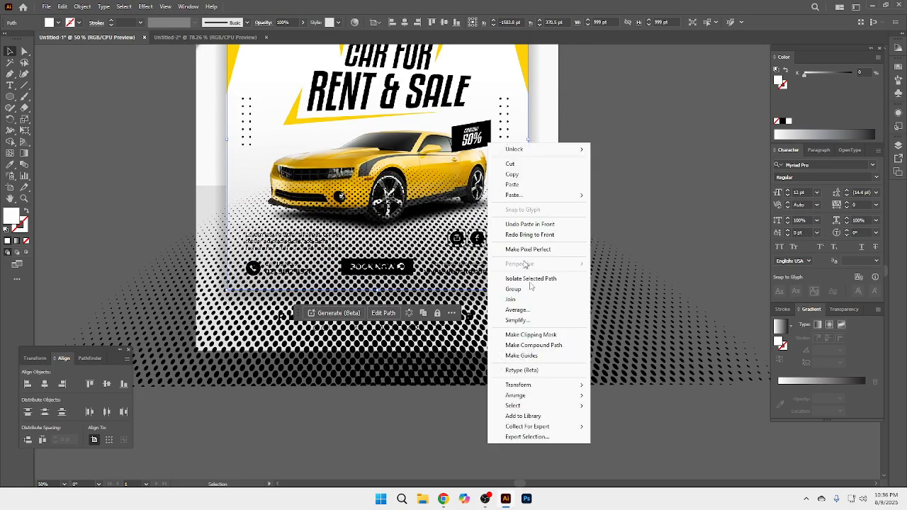
mouse_move(524, 396)
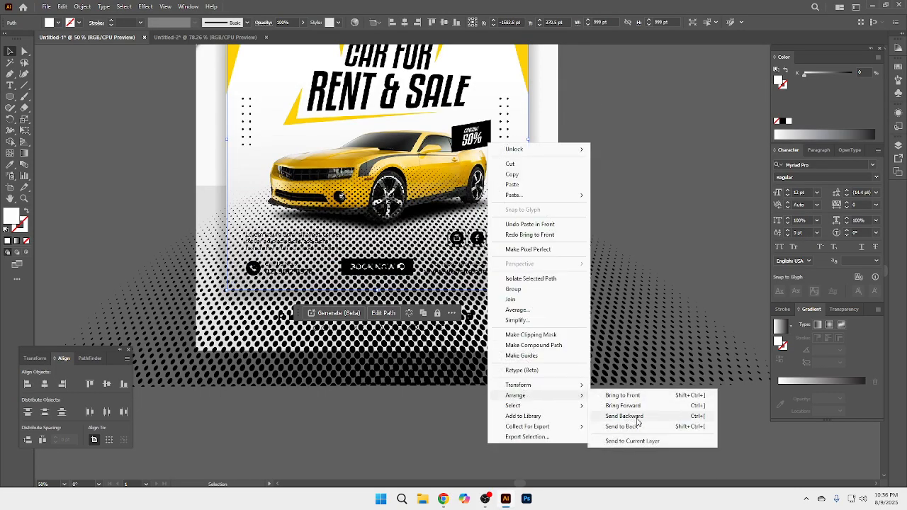
click(622, 396)
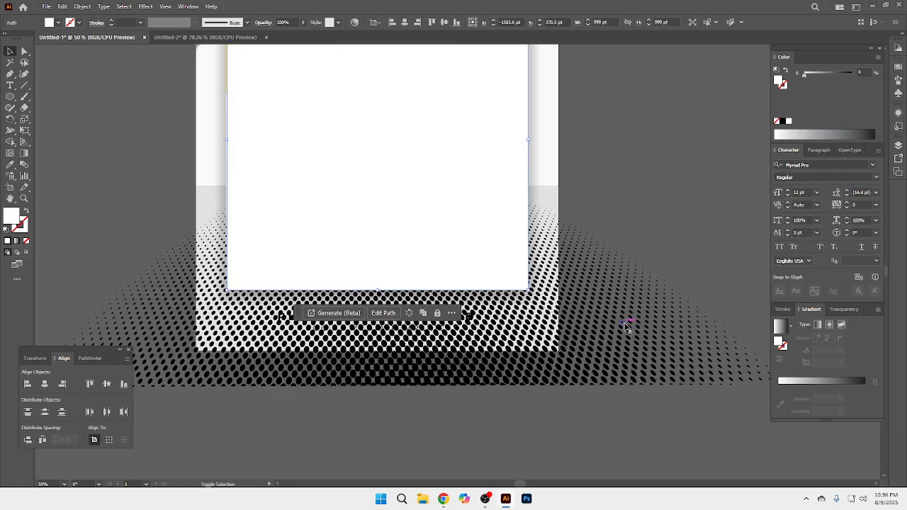
Step: Select all artwork and make a clipping mask so the halftone is confined to the 999 pt flyer square
key(ctrl+a)
right_click(441, 219)
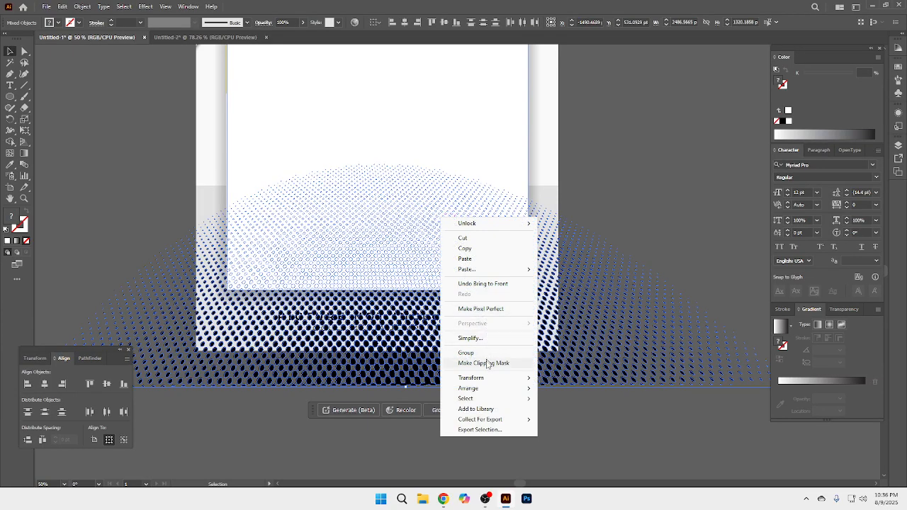
click(484, 363)
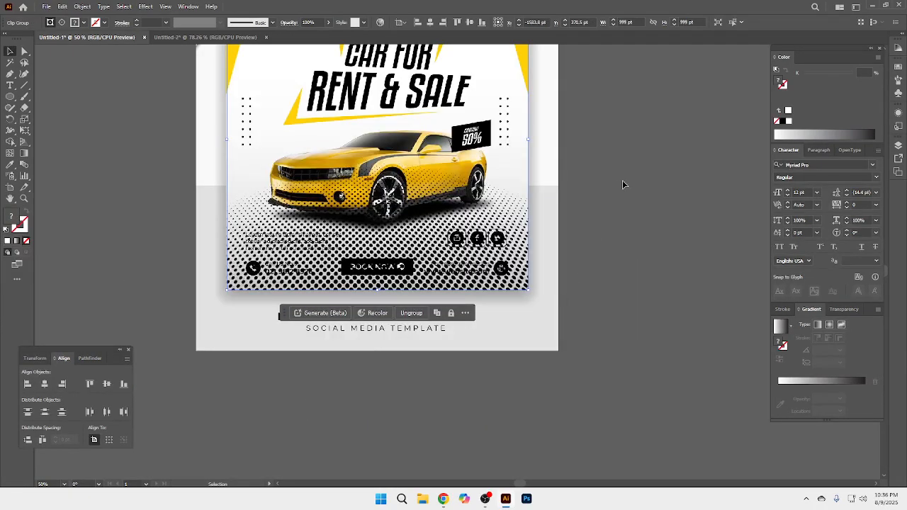
Step: Reduce the clipped halftone's opacity, trying 50% before setting it to 20%
drag(623, 180, 624, 288)
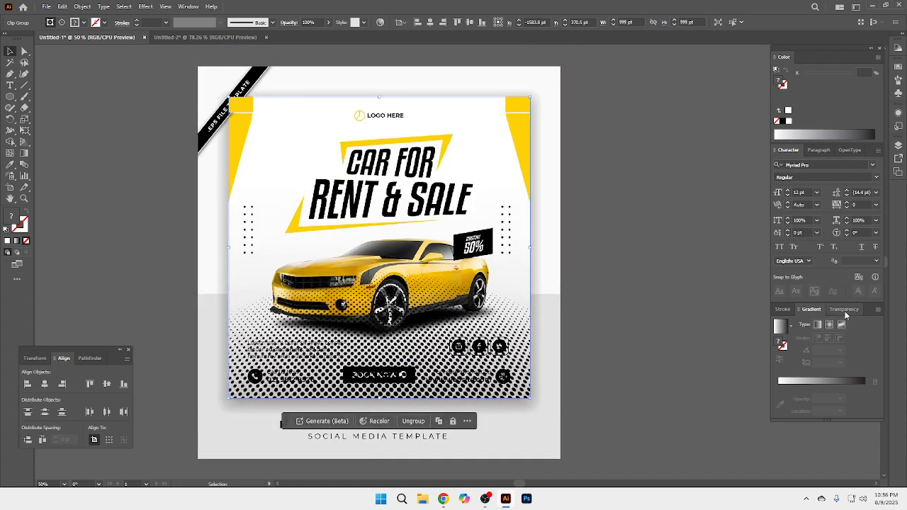
click(845, 311)
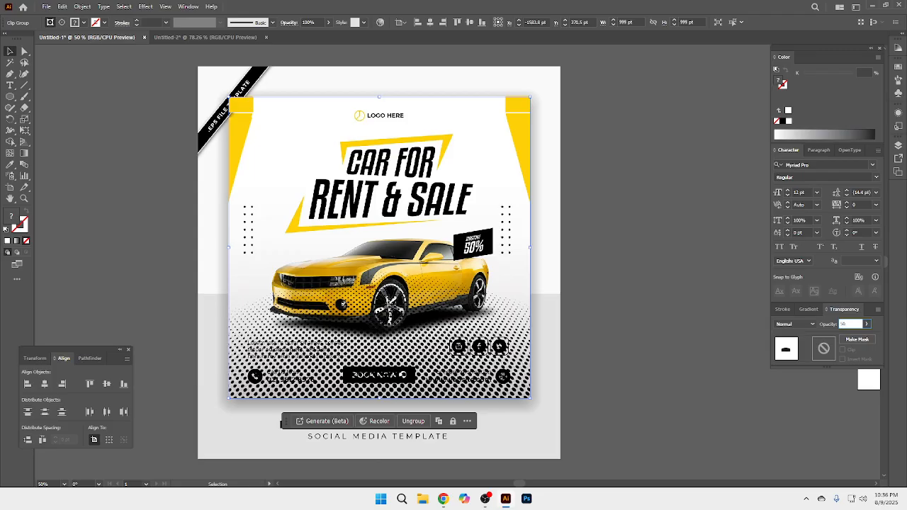
key(Return)
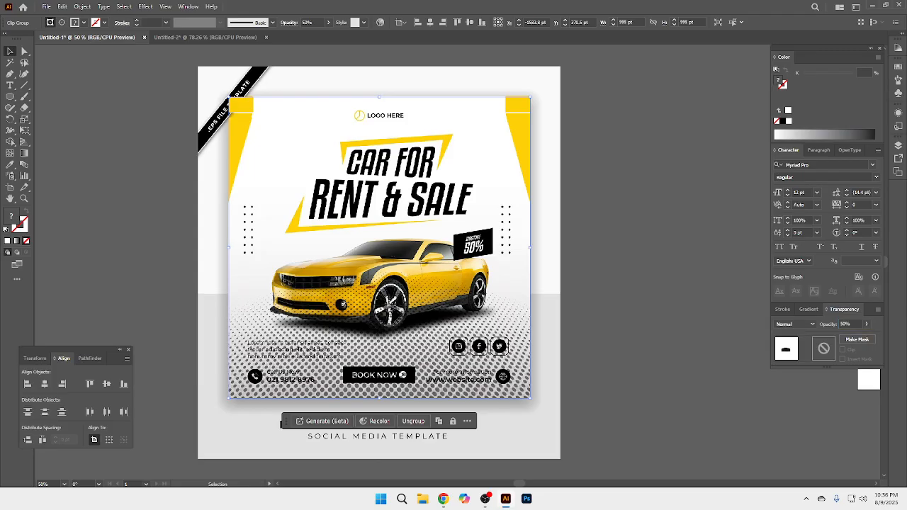
click(856, 324)
text(20)
key(Return)
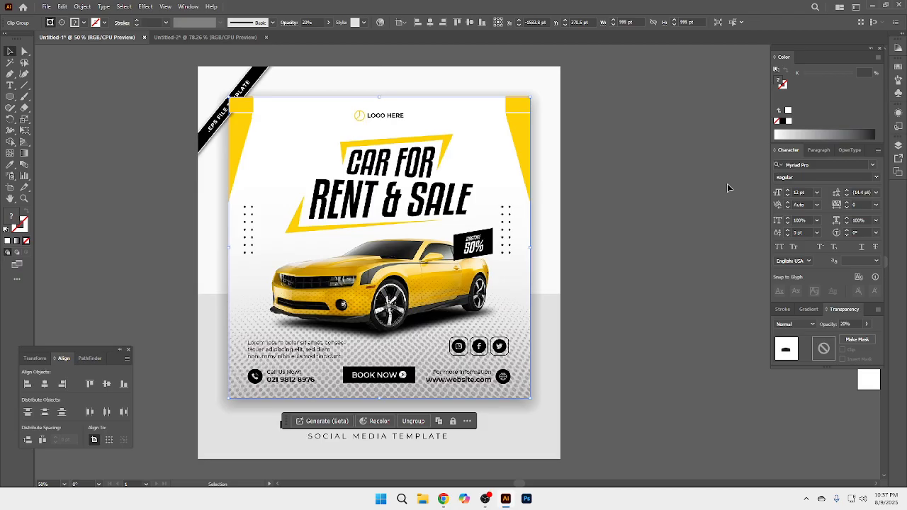
Step: Switch to the Google Meet call in Chrome, toggle the microphone, and return to Illustrator
mouse_move(443, 499)
click(393, 471)
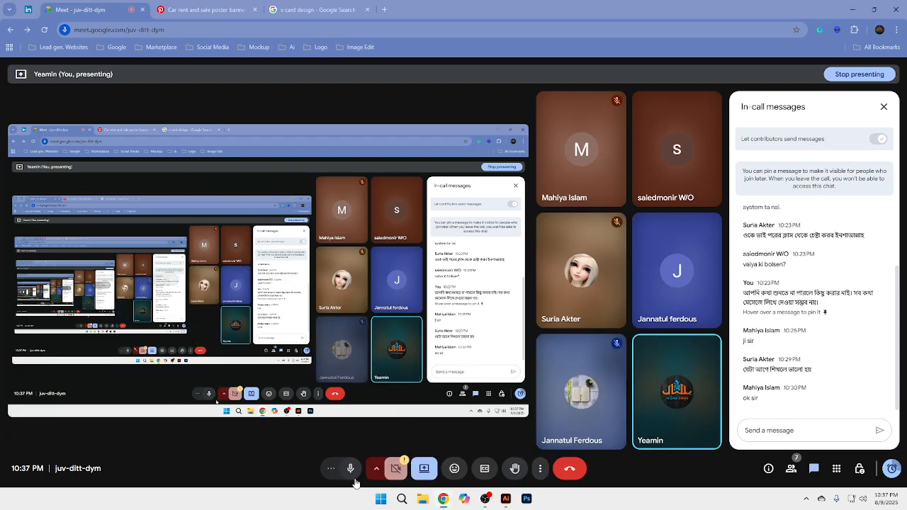
click(350, 468)
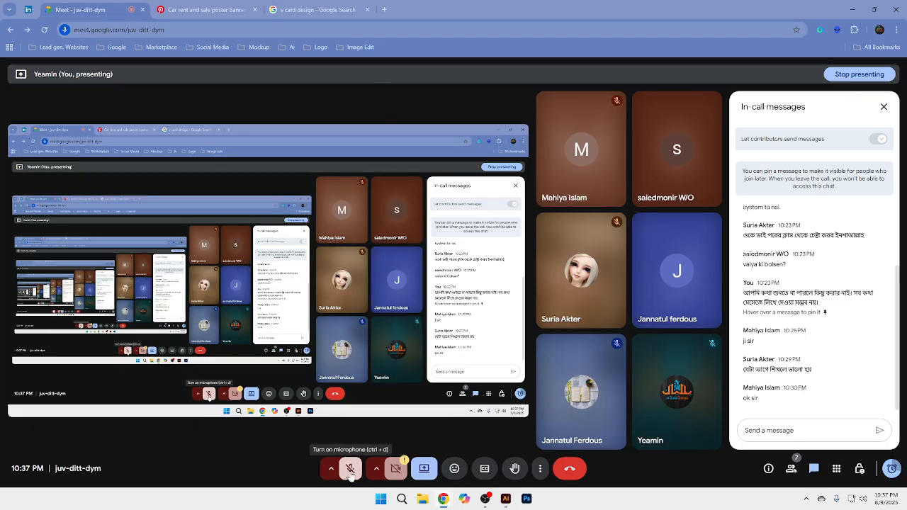
click(505, 499)
Step: Deselect the halftone and paint a round dot about 9 pt wide above the left dot grid, using the Paintbrush with black stroke and no fill
click(607, 356)
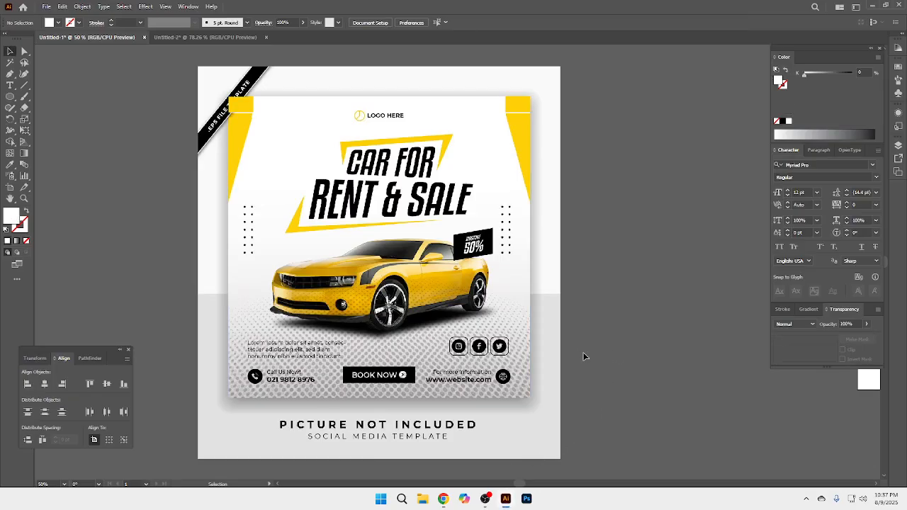
key(ctrl+minus)
drag(445, 292, 464, 317)
key(ctrl+equal)
drag(418, 268, 433, 295)
ctrl+click(330, 237)
key(ctrl+equal)
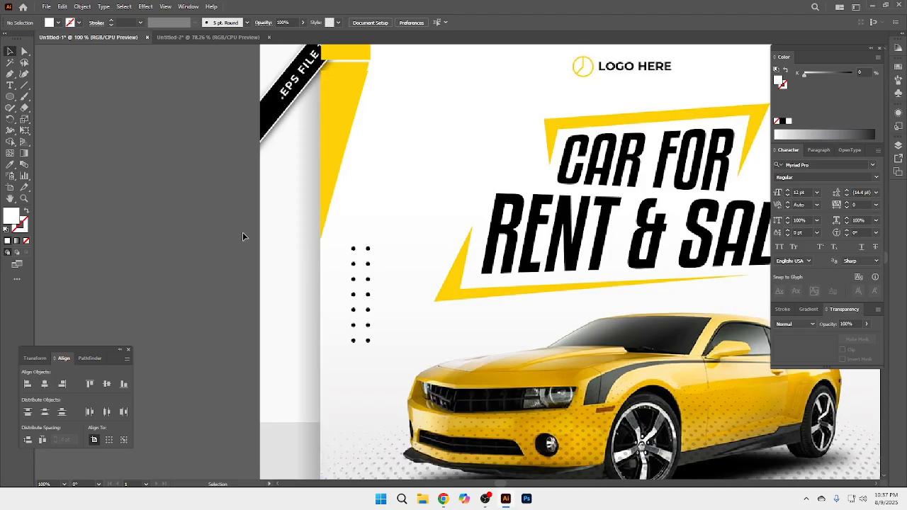
click(25, 98)
key(shift+x)
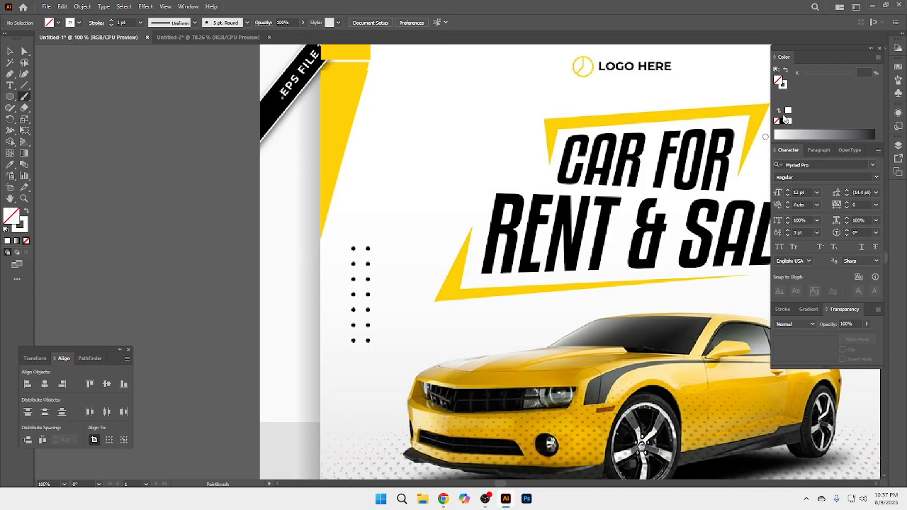
click(783, 83)
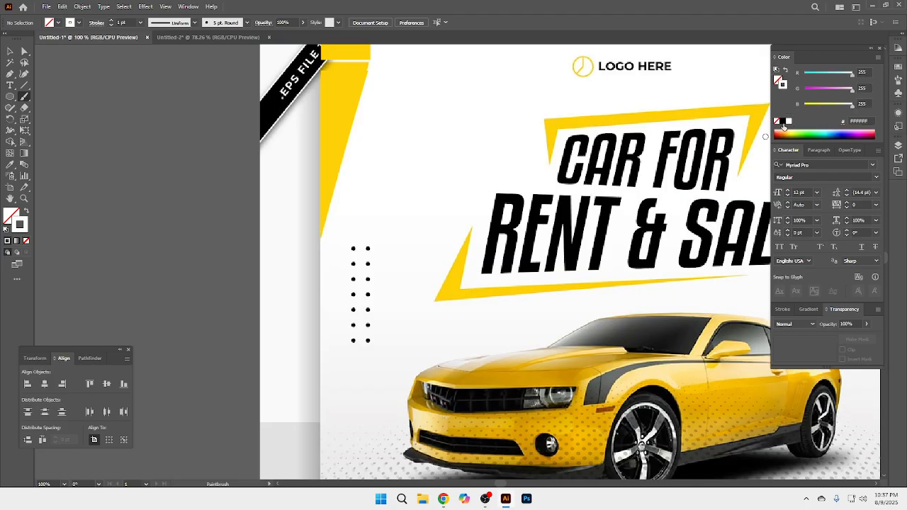
click(783, 122)
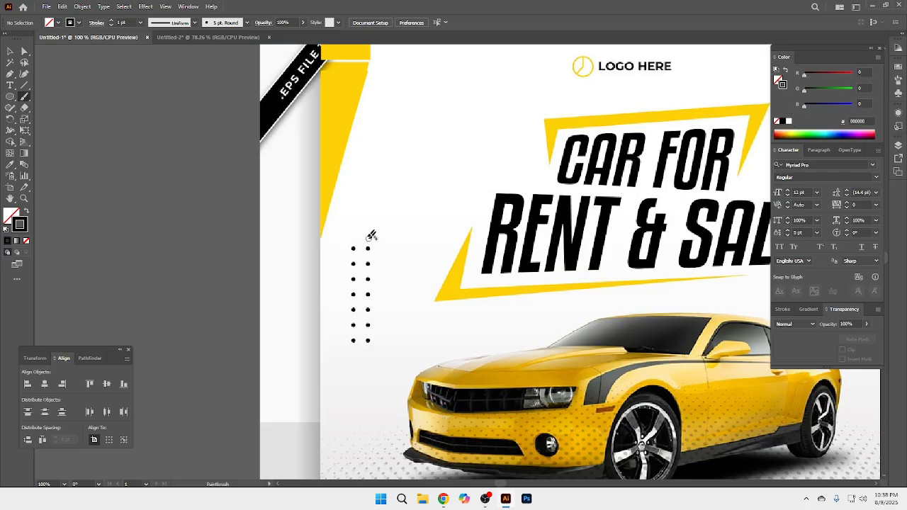
click(10, 51)
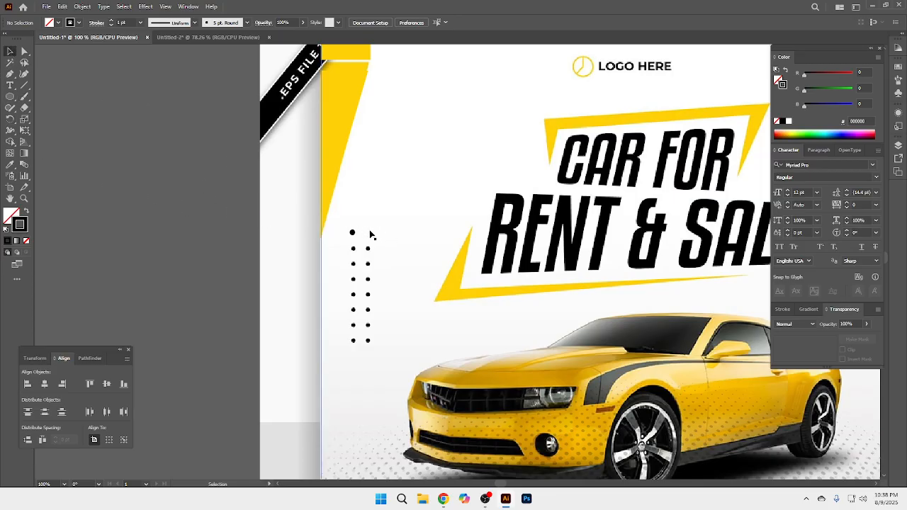
Step: Expand the appearance of the painted dot into a filled black shape
click(353, 233)
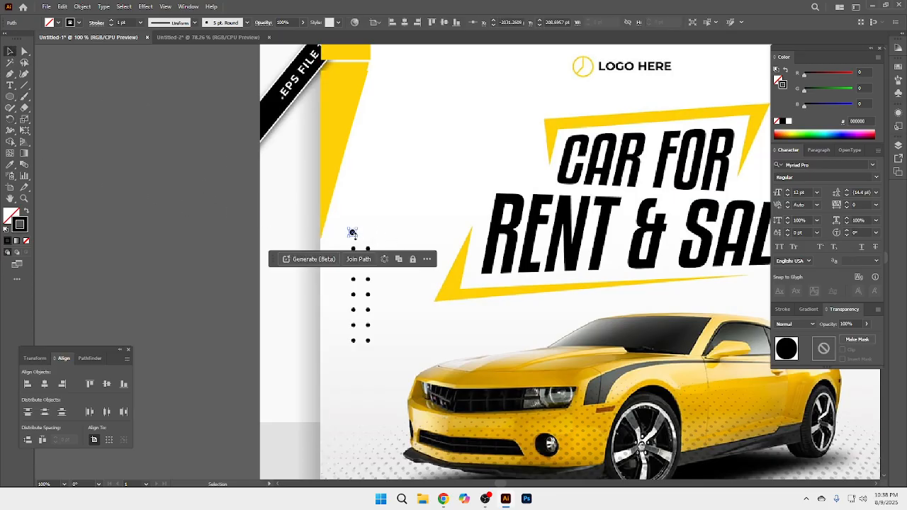
click(82, 7)
click(115, 140)
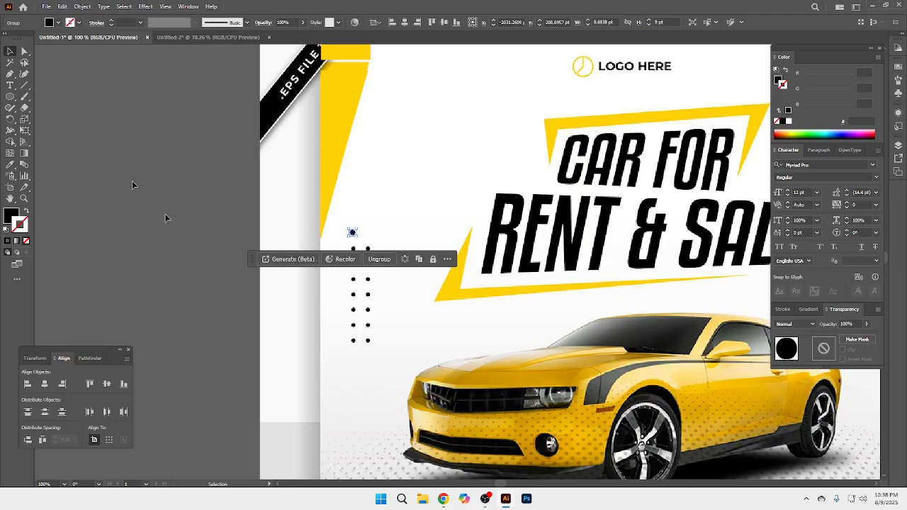
Step: Place the black dot over the grid's first reference dot and duplicate it about 22 pt to the right to form a pair
key(ctrl+space)
click(397, 316)
click(431, 200)
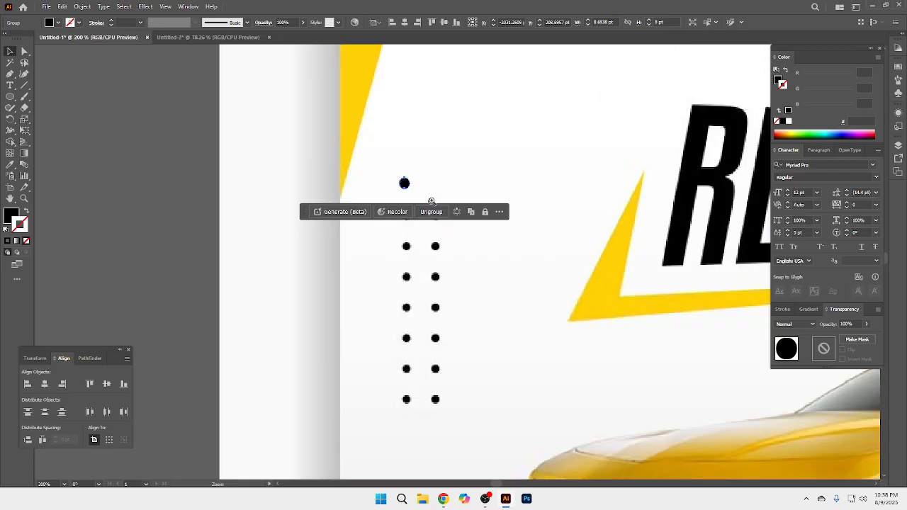
drag(460, 203, 458, 51)
click(168, 214)
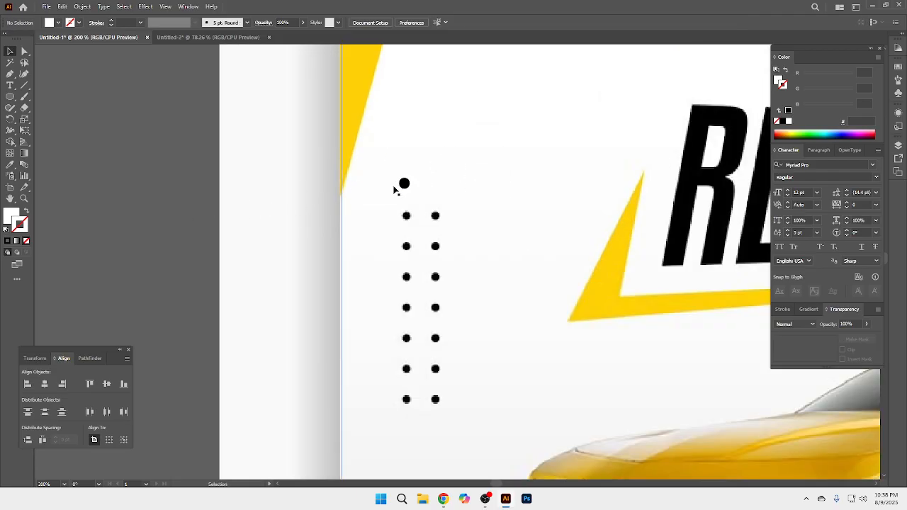
drag(404, 184, 435, 45)
shift+click(409, 220)
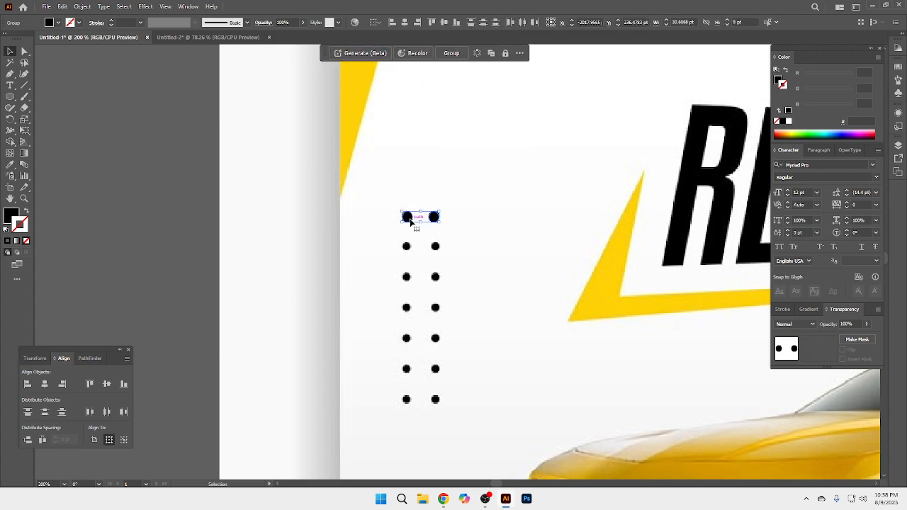
Step: Copy the dot pair about 25 pt downward and repeat the copy until seven rows cover the reference dots
drag(409, 222, 415, 253)
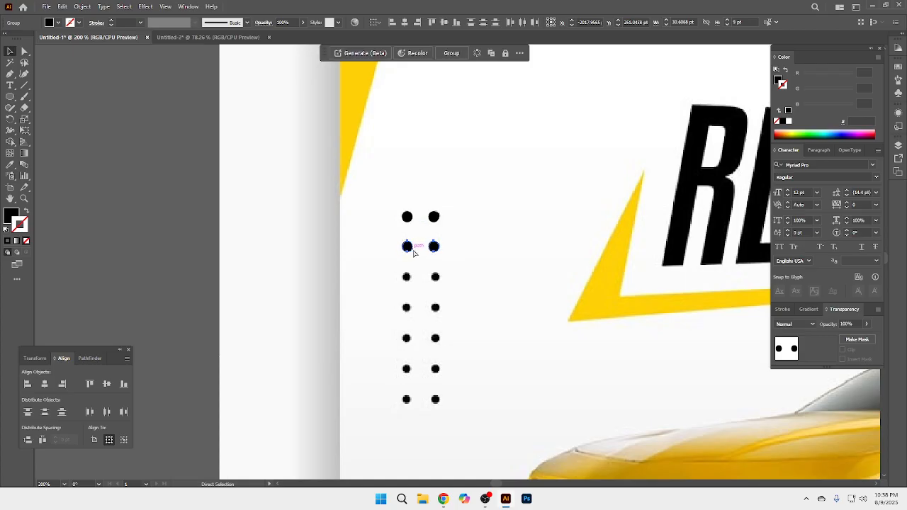
key(ctrl+d)
key(ctrl+d)
key(ctrl+d)
key(ctrl+d)
key(ctrl+d)
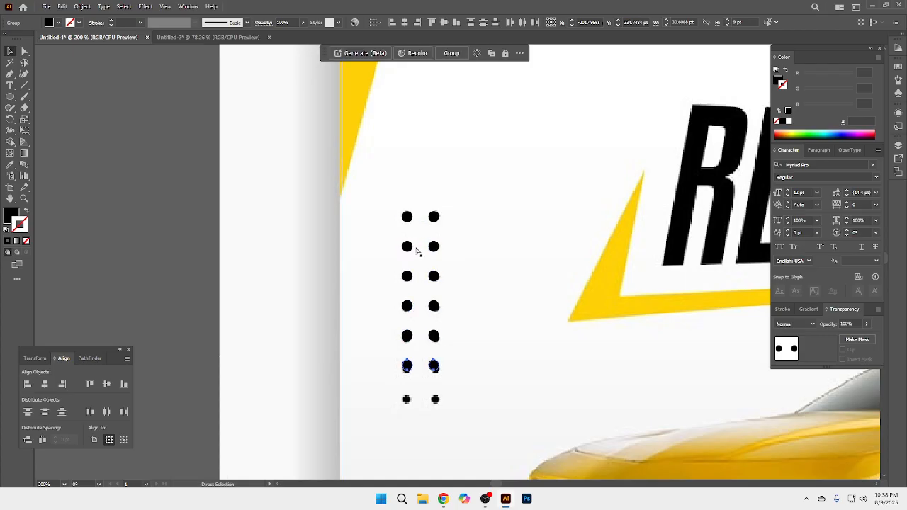
Step: Select the dots in all seven rows and group them
shift+click(434, 365)
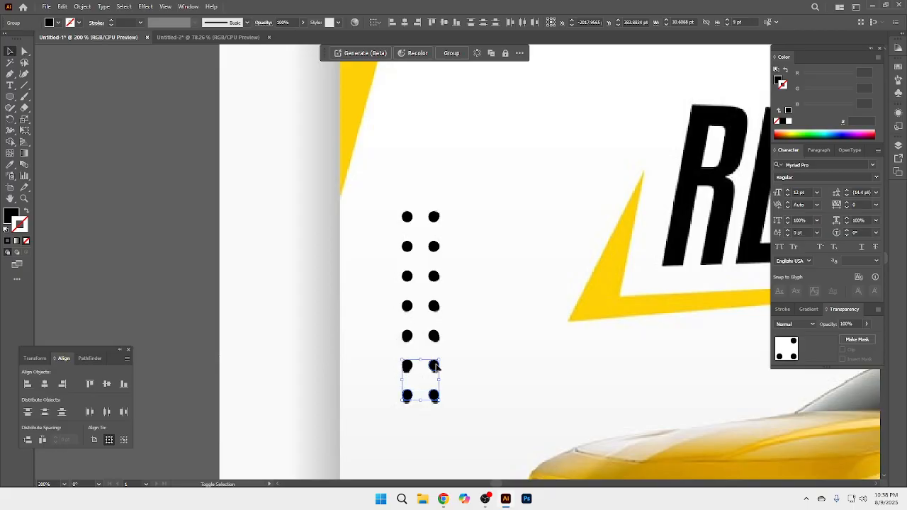
shift+click(408, 337)
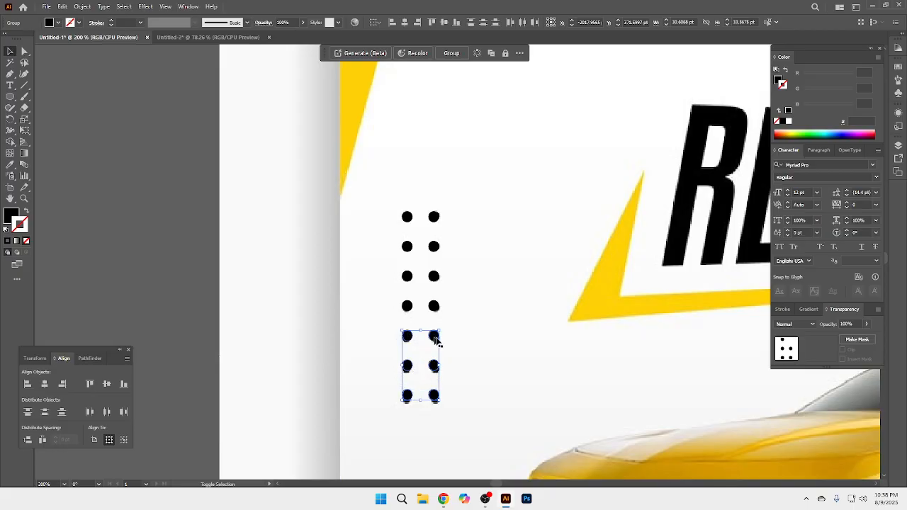
shift+click(407, 306)
shift+click(434, 276)
shift+click(434, 246)
shift+click(434, 217)
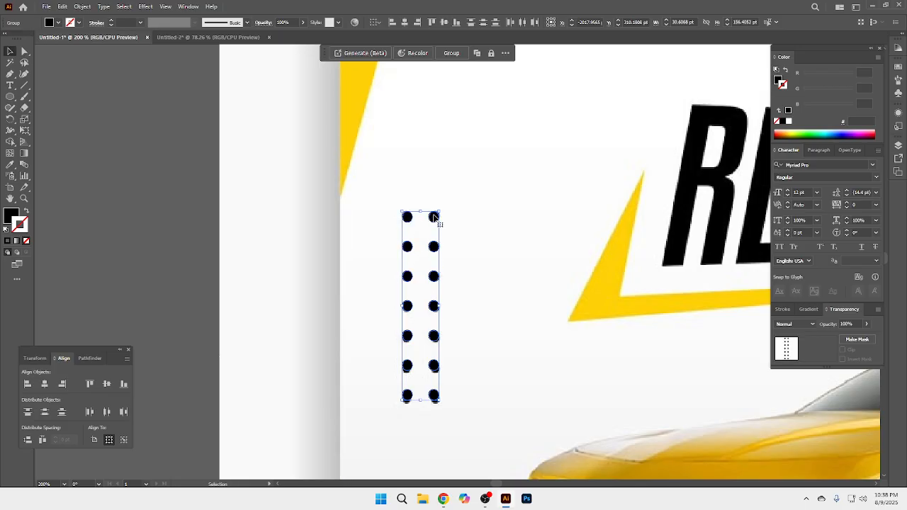
key(ctrl+g)
Step: Duplicate the dot group over the matching dot grid on the right side of the flyer and deselect it
ctrl+alt+click(539, 308)
ctrl+alt+click(539, 308)
drag(588, 274, 368, 319)
drag(138, 244, 646, 267)
click(716, 258)
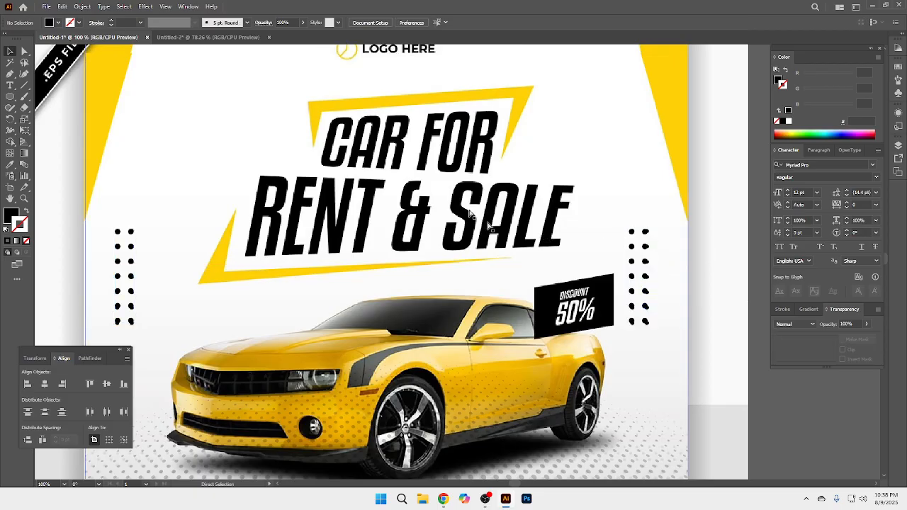
Step: Start a point text object beside the CAR FOR headline and set its font to AMCAP Eternal
drag(492, 233, 521, 347)
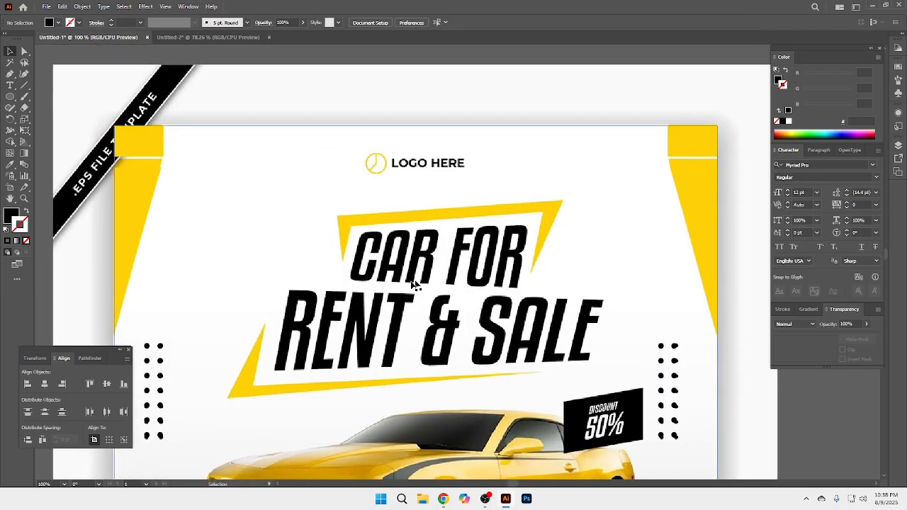
click(10, 85)
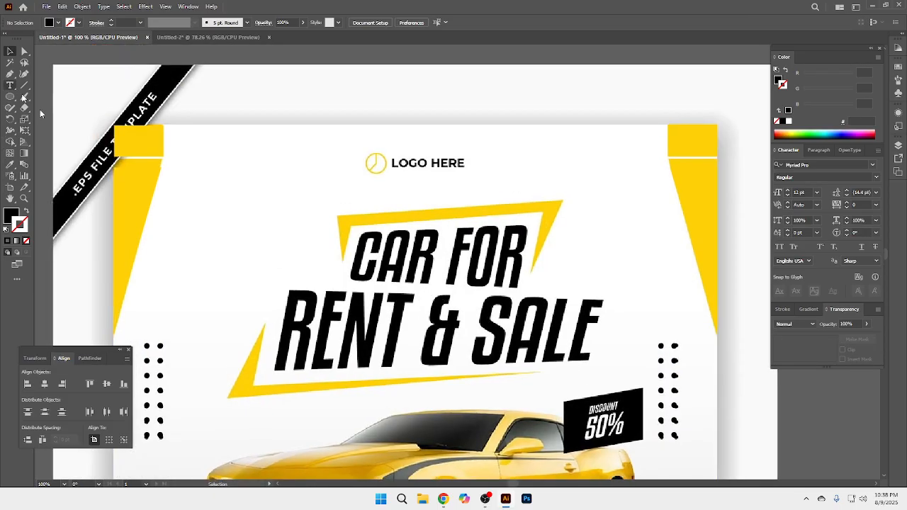
click(277, 227)
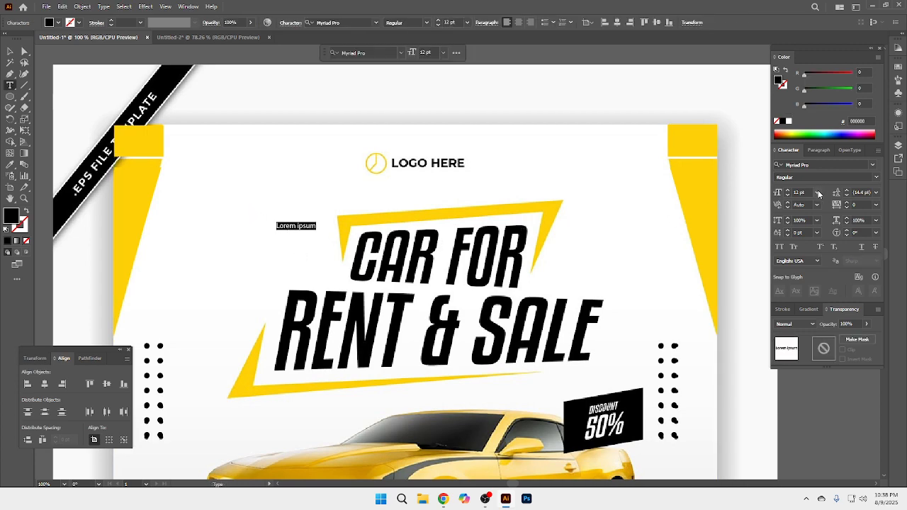
click(872, 164)
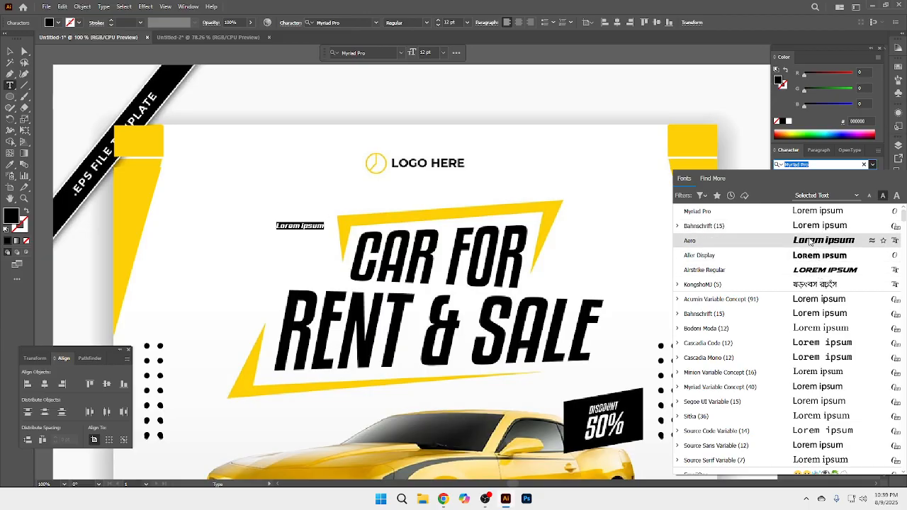
scroll(800, 314, down, 5)
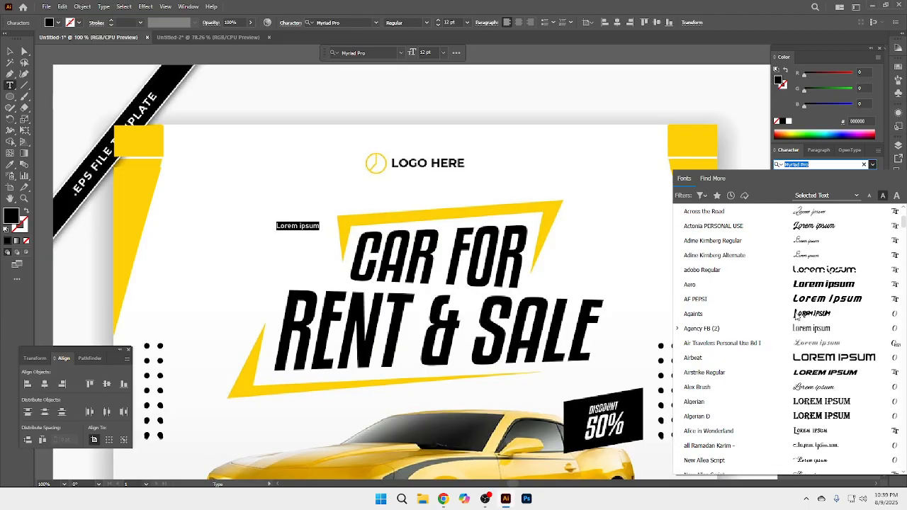
scroll(813, 384, down, 1)
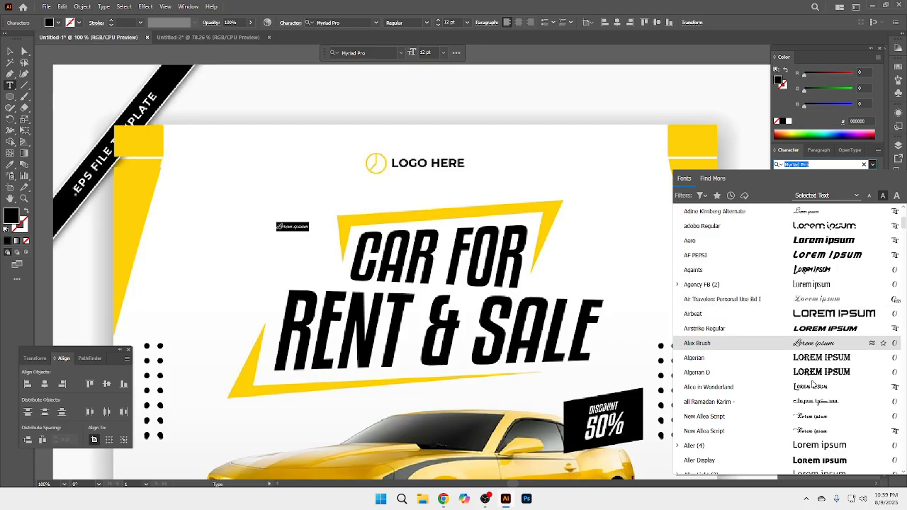
scroll(812, 379, down, 3)
scroll(800, 316, down, 3)
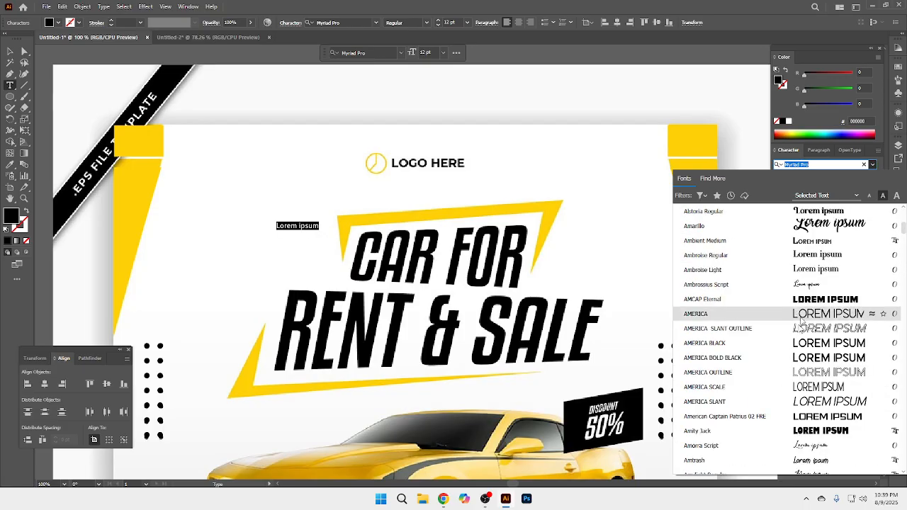
click(802, 301)
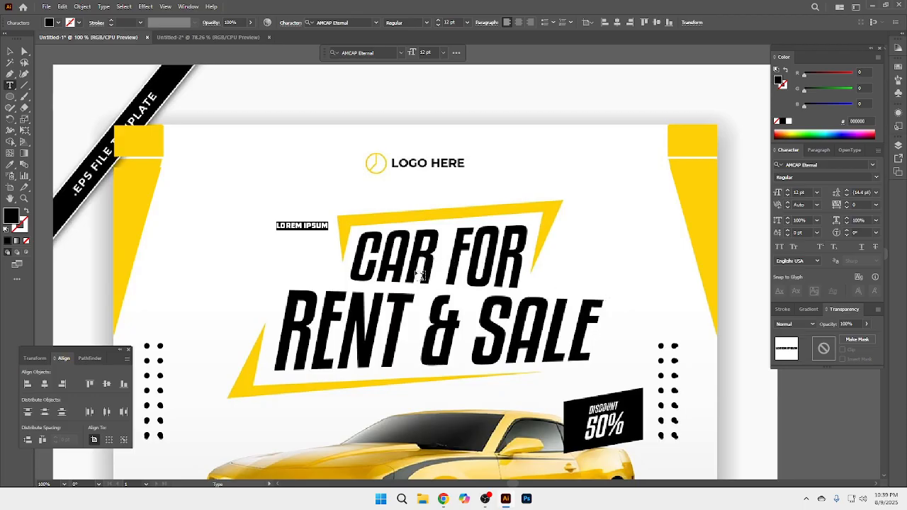
Step: Enter CAR FOR as the wording of the new point text beside the headline
text(CAR FO)
key(Escape)
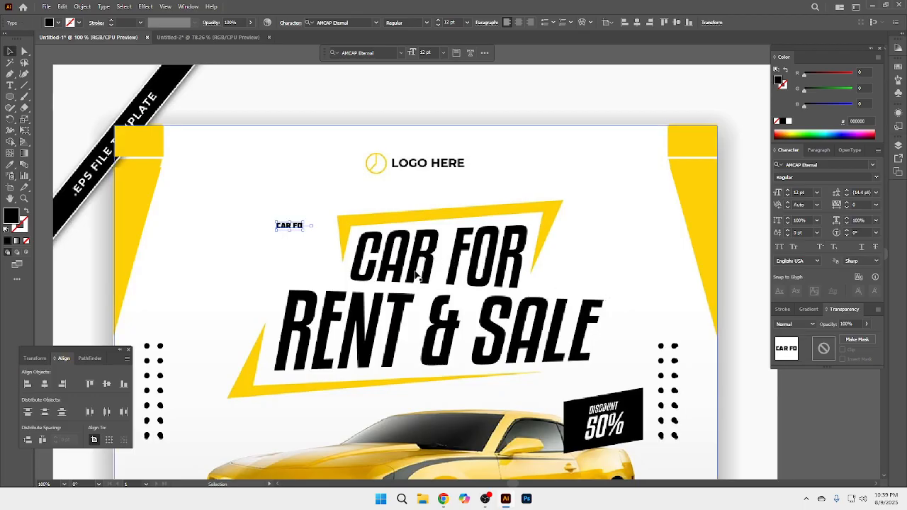
text(t)
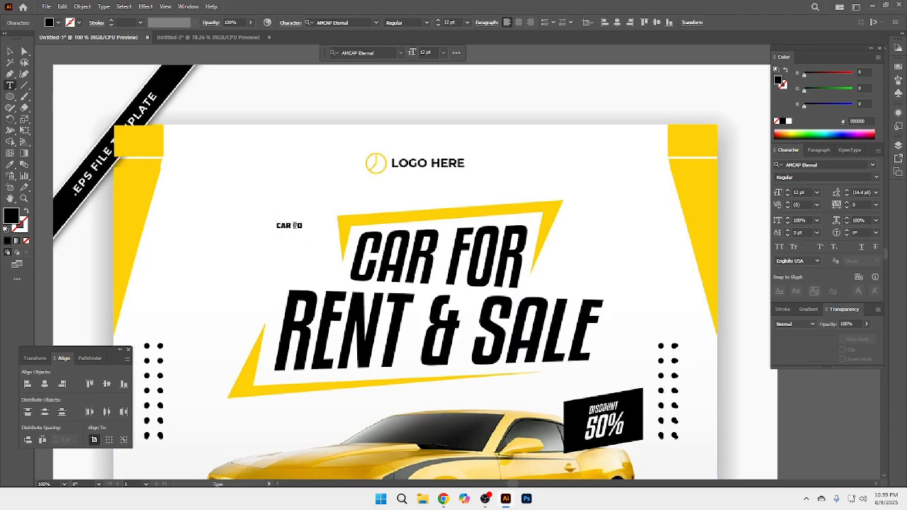
text(R)
key(Escape)
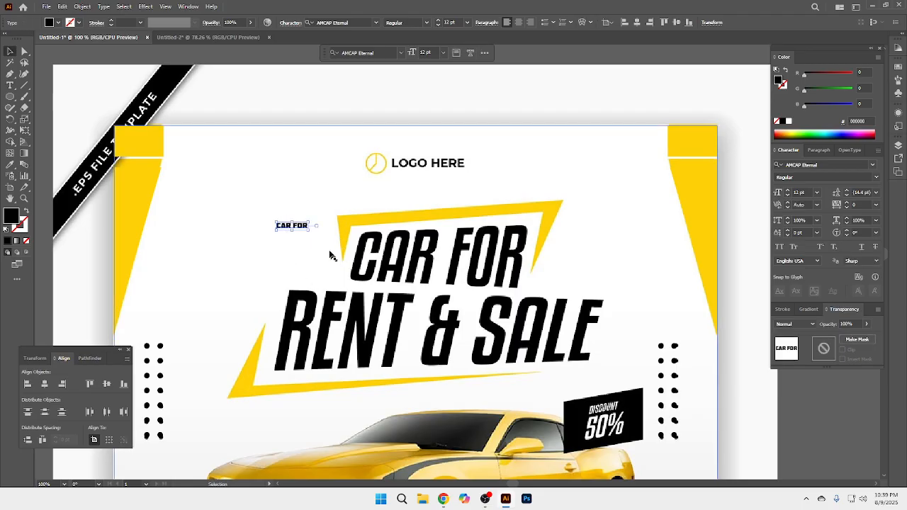
Step: Enlarge the CAR FOR text to about 127 pt, stretch it into tall condensed lettering and place it left of the logo
drag(309, 233, 392, 253)
drag(322, 239, 405, 242)
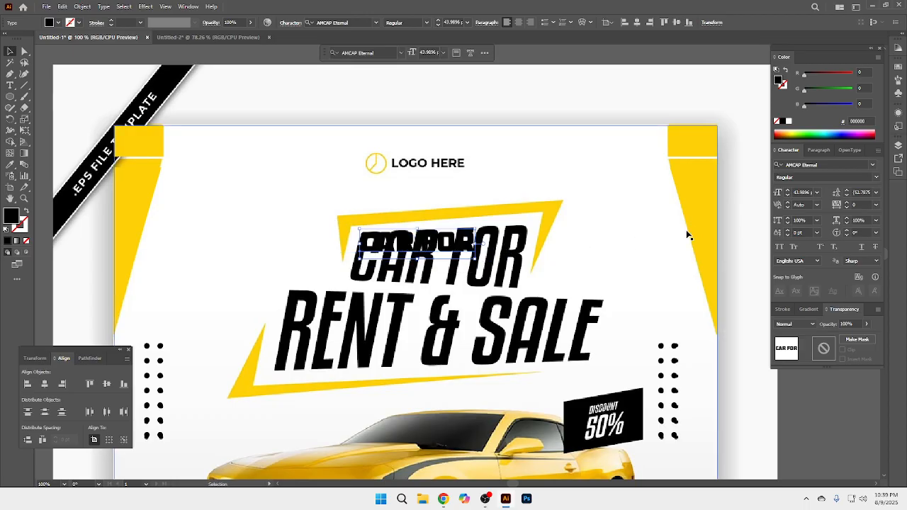
click(877, 178)
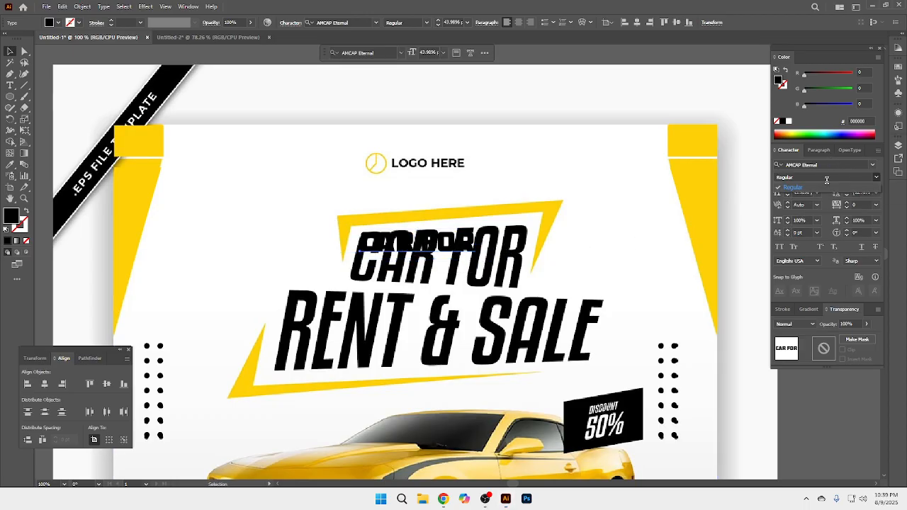
click(679, 115)
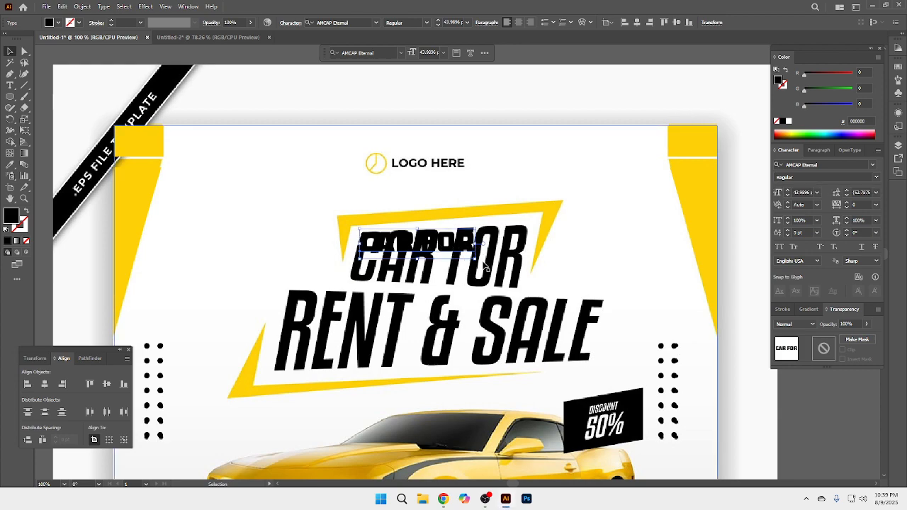
drag(475, 262, 529, 214)
drag(497, 260, 317, 187)
Step: Duplicate the CAR FOR text directly below itself and change the copy's wording to RENT & SALE
drag(263, 190, 270, 284)
key(t)
click(269, 237)
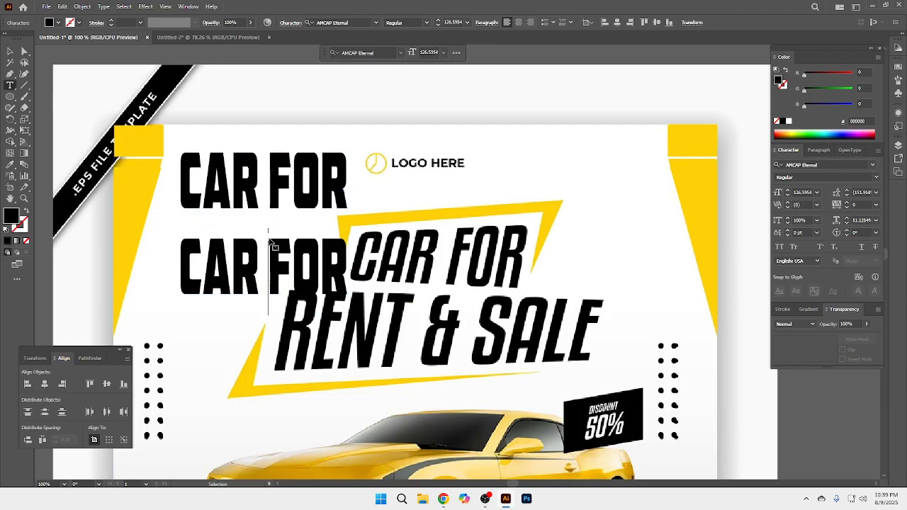
key(ctrl+a)
text(RENT)
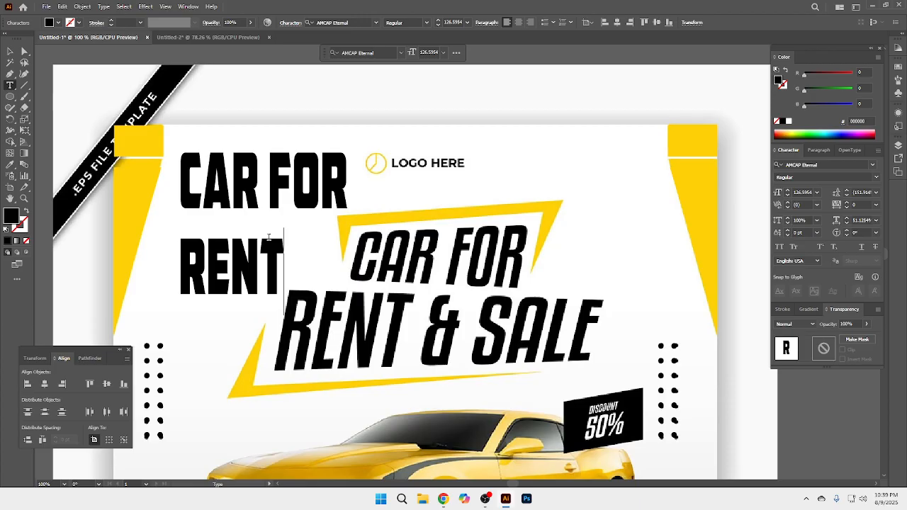
text( & SALE)
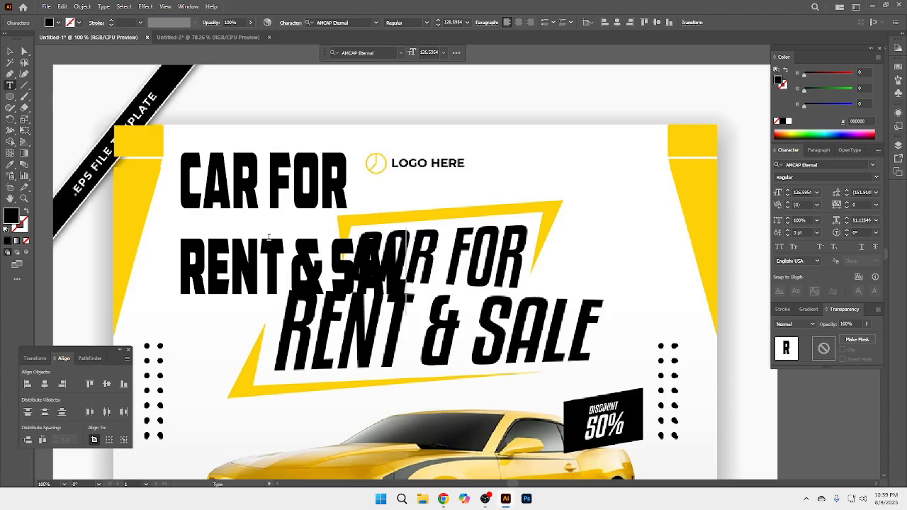
Step: Move the CAR FOR and RENT & SALE texts onto the empty canvas above the flyer, stacked and left-aligned, and deselect them
key(Escape)
drag(245, 265, 439, 181)
drag(496, 188, 307, 259)
shift+click(232, 202)
drag(228, 238, 272, 87)
scroll(370, 178, up, 4)
drag(370, 178, 393, 95)
click(631, 72)
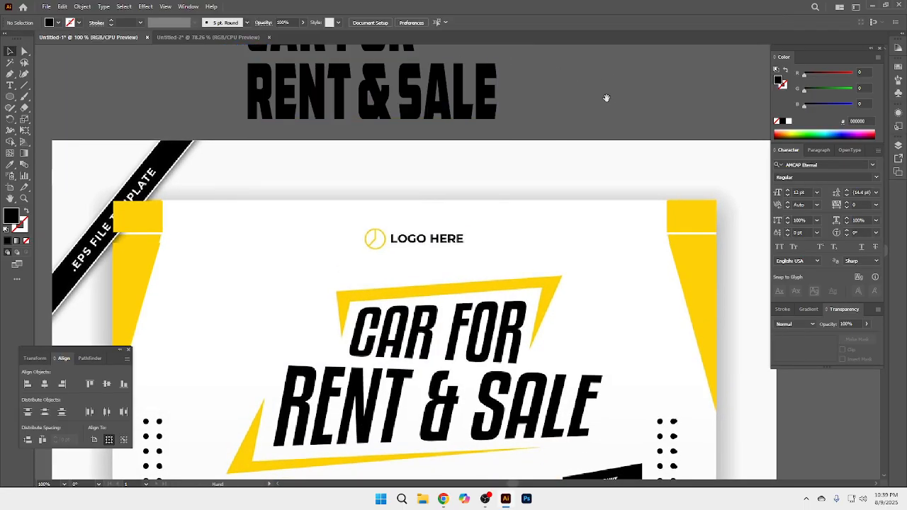
drag(606, 98, 597, 150)
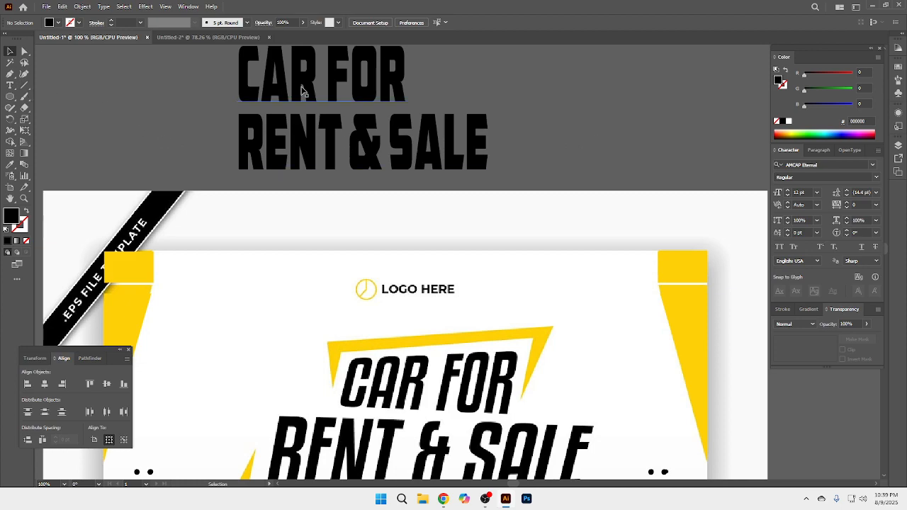
Step: Duplicate both headline texts to the right as a spare copy and convert the original pair to outlines
click(304, 148)
drag(298, 156, 617, 106)
click(286, 87)
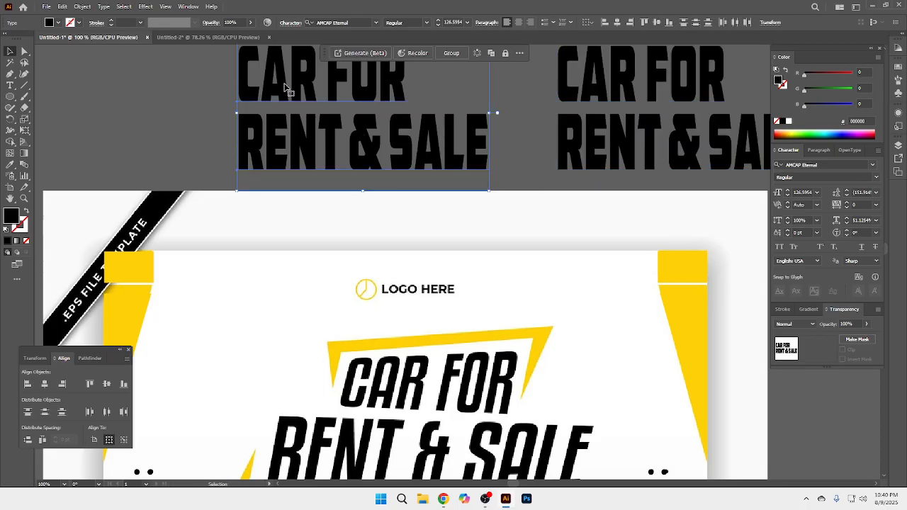
right_click(285, 87)
click(339, 212)
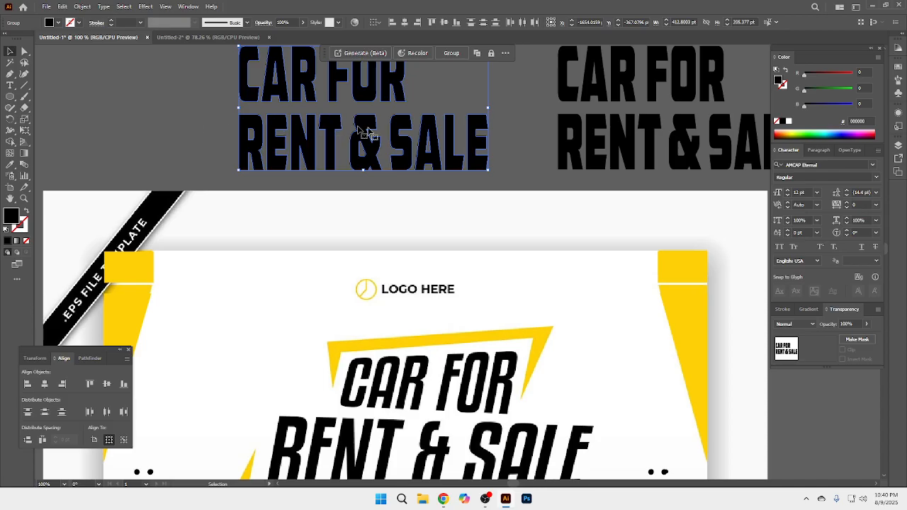
Step: Create an art brush from the outlined CAR FOR lettering, keeping the default options
click(243, 106)
click(282, 87)
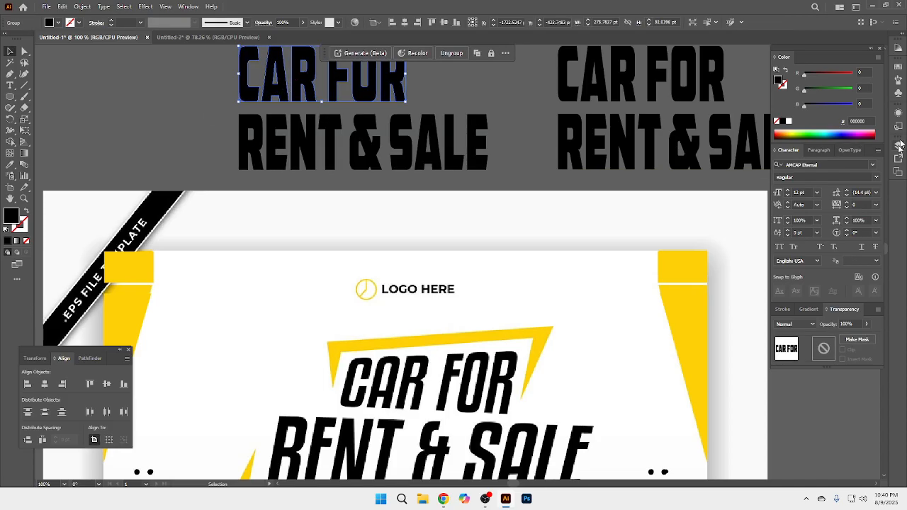
click(898, 94)
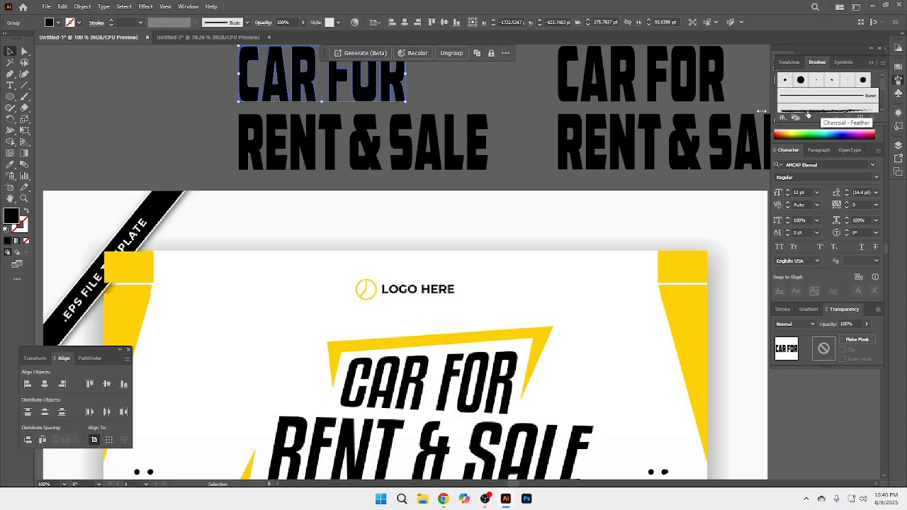
drag(299, 84, 817, 92)
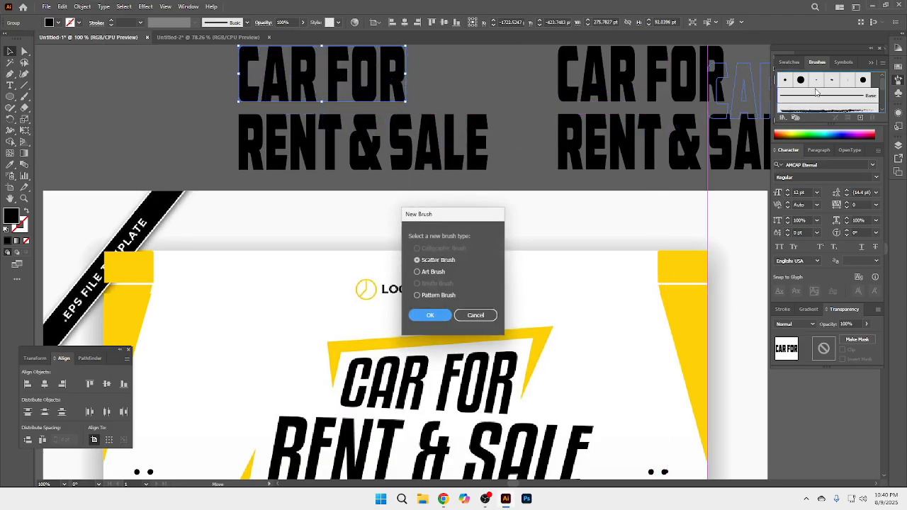
click(427, 273)
click(427, 317)
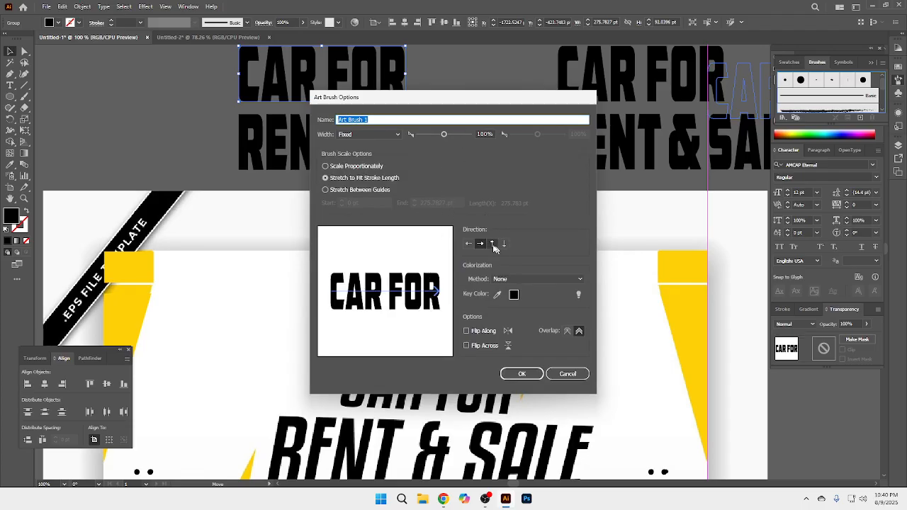
click(521, 374)
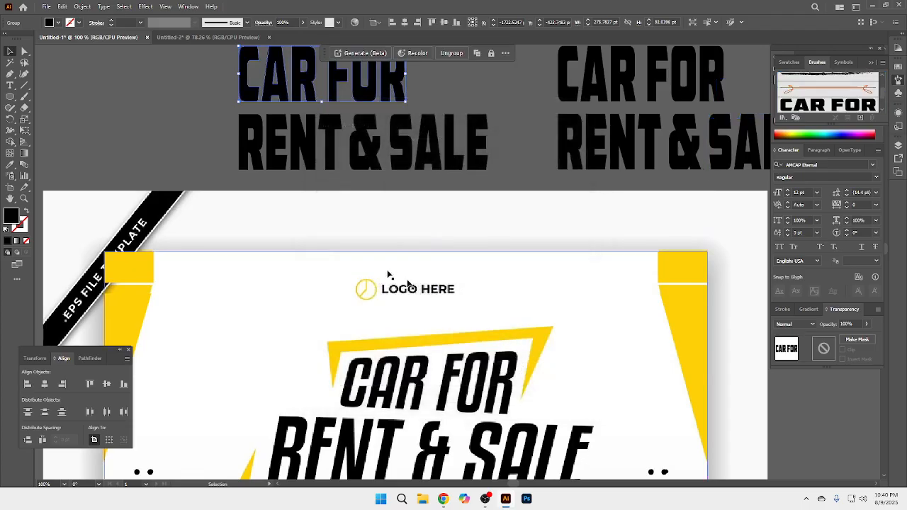
Step: Create an art brush from the outlined RENT & SALE lettering with the default options and deselect it
click(156, 128)
drag(282, 147, 682, 124)
drag(793, 100, 795, 103)
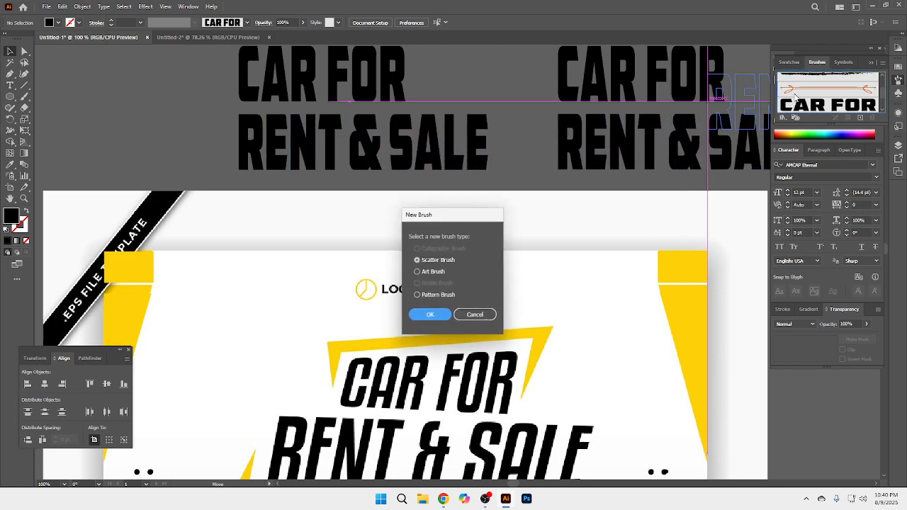
click(428, 272)
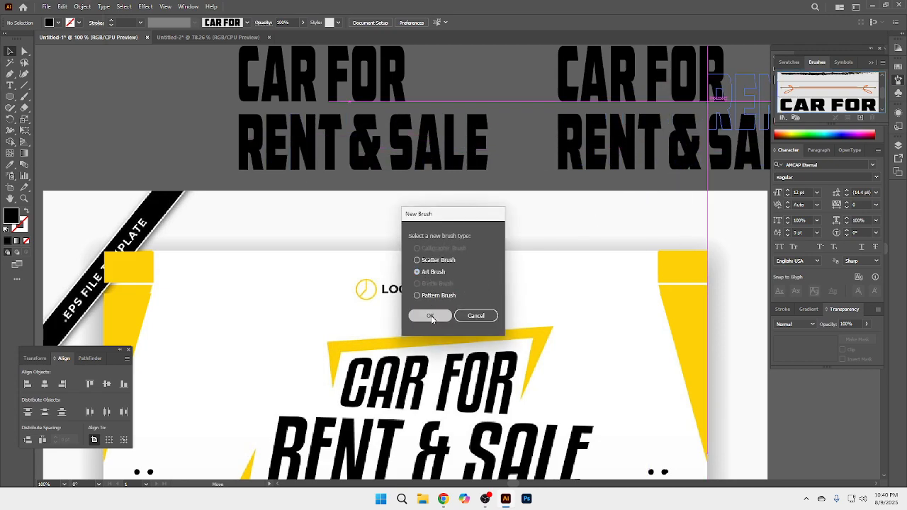
click(429, 316)
click(519, 373)
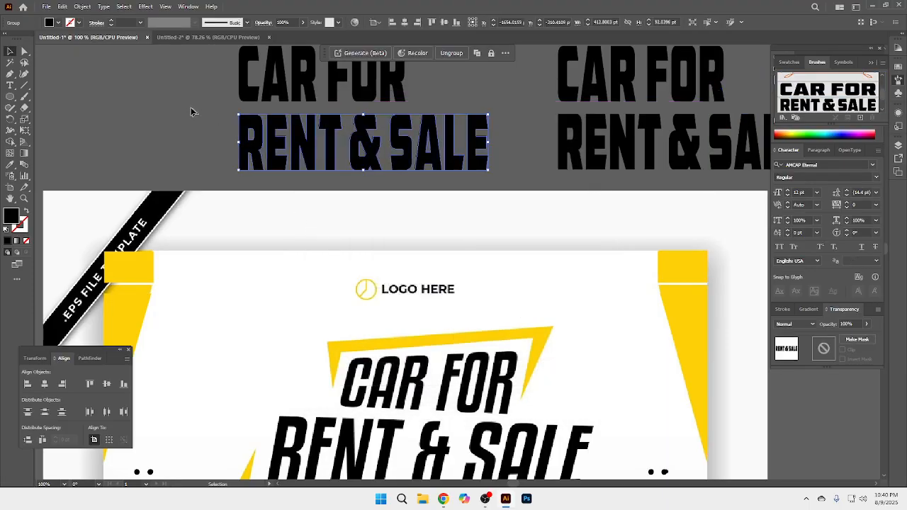
click(194, 111)
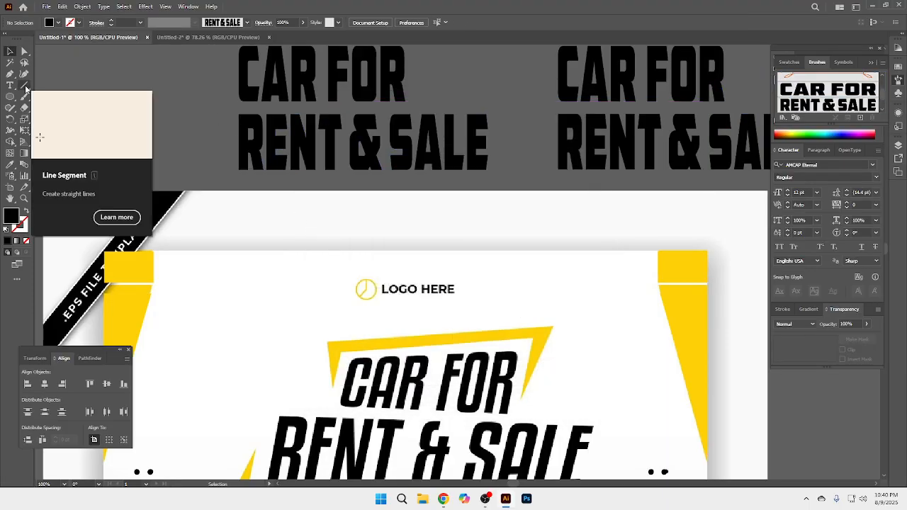
Step: Draw a horizontal line about 275 pt long across the reference CAR FOR lettering and give it a 2 pt black stroke
click(25, 88)
scroll(397, 284, down, 2)
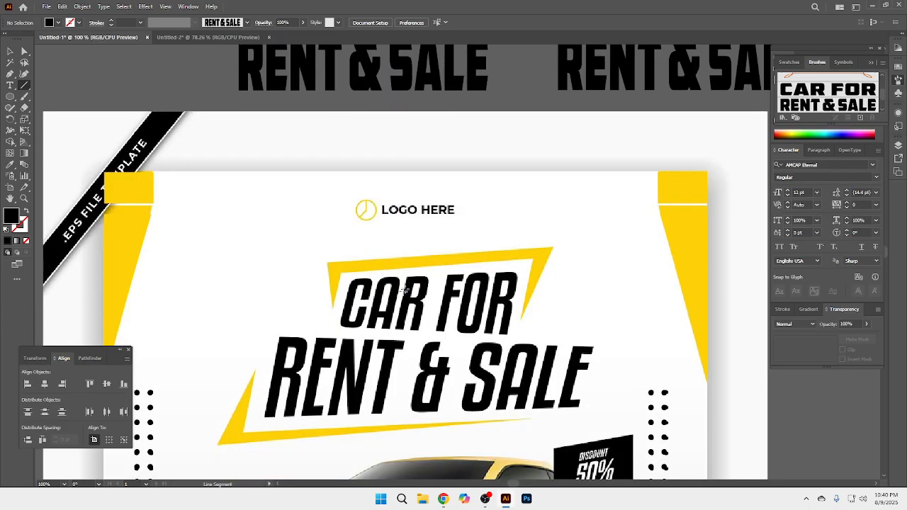
drag(347, 304, 512, 302)
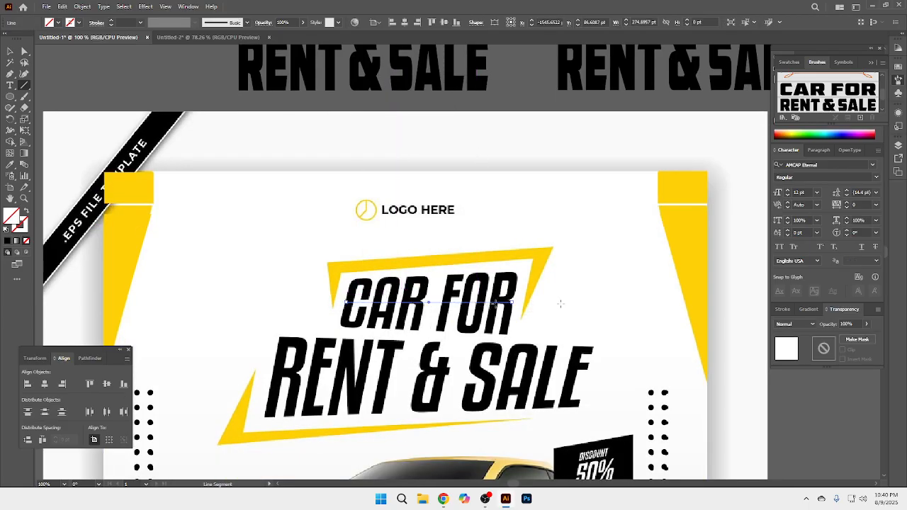
click(782, 309)
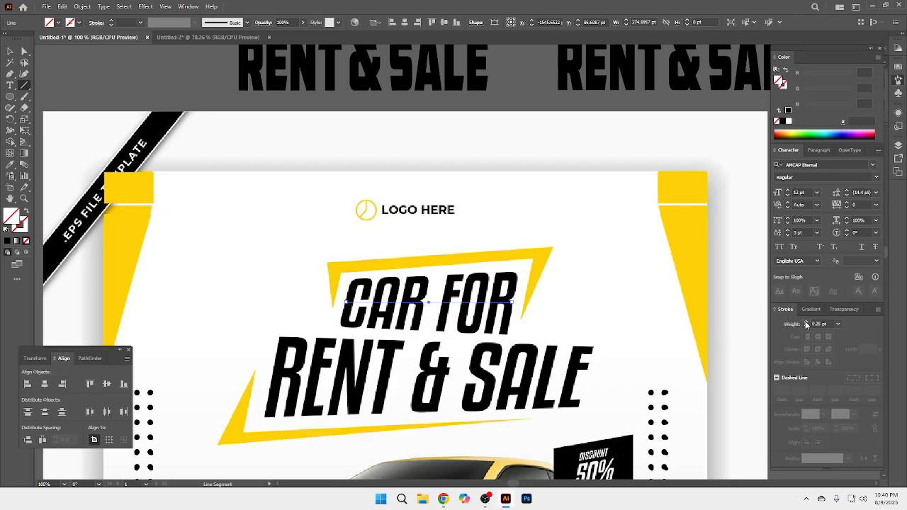
click(805, 322)
click(806, 324)
click(805, 323)
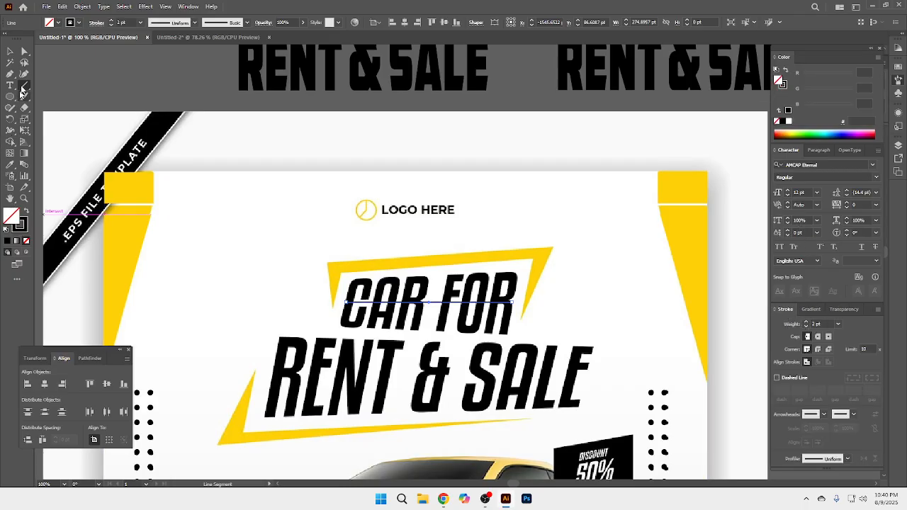
click(12, 55)
click(270, 245)
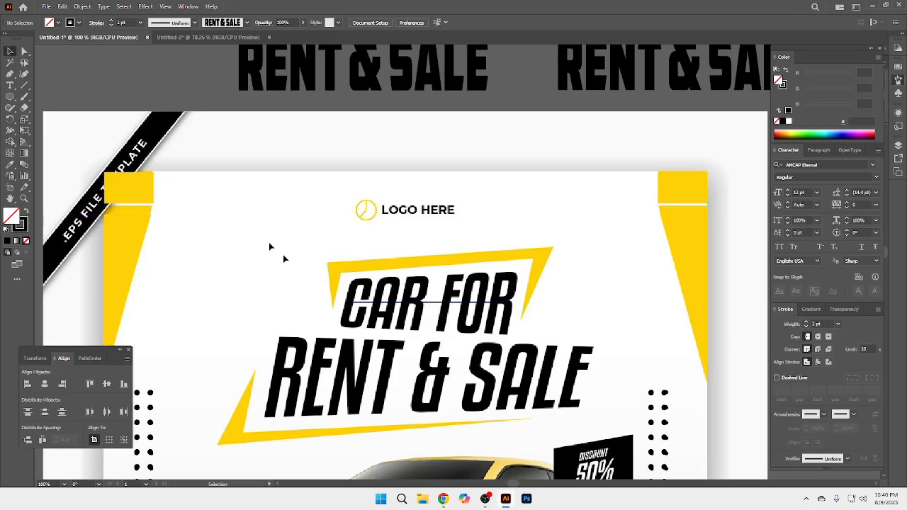
Step: Apply the CAR FOR art brush to the line across the upper headline row
click(382, 306)
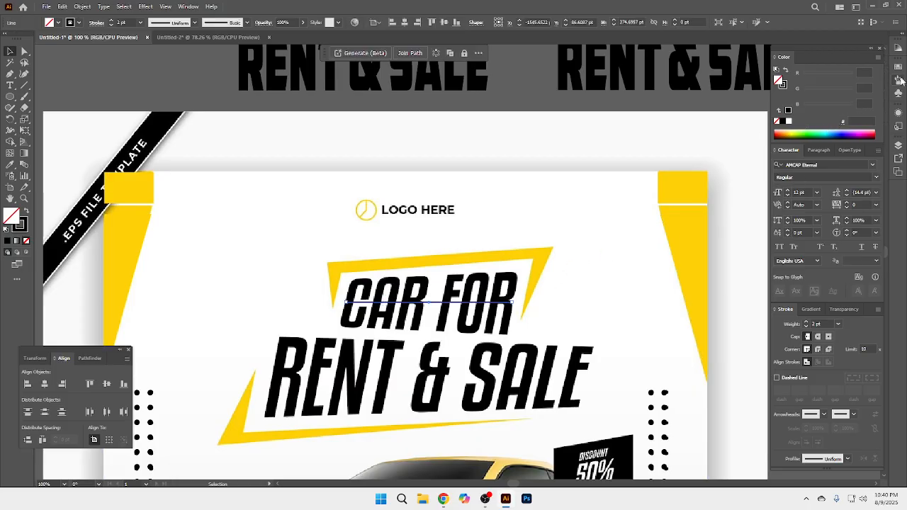
click(899, 80)
click(846, 90)
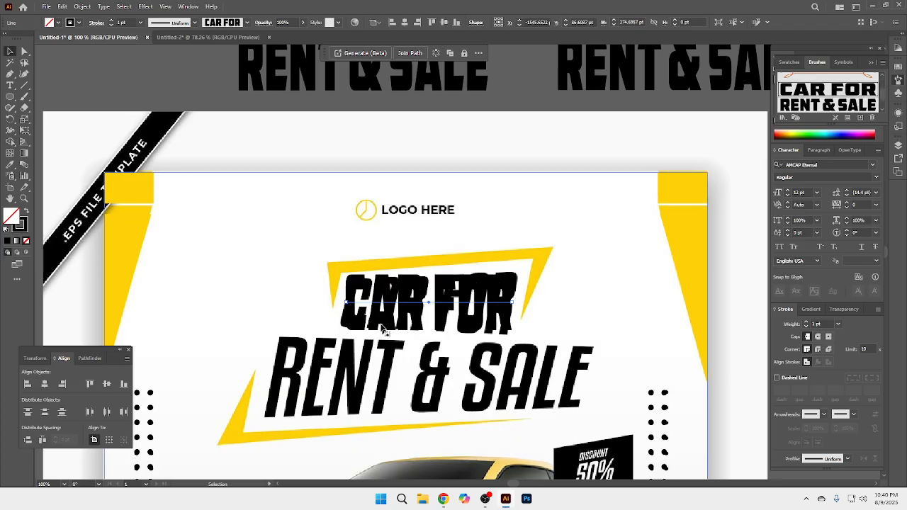
Step: Draw a horizontal line about 528 pt long across the reference RENT & SALE lettering and apply the RENT & SALE art brush
click(24, 85)
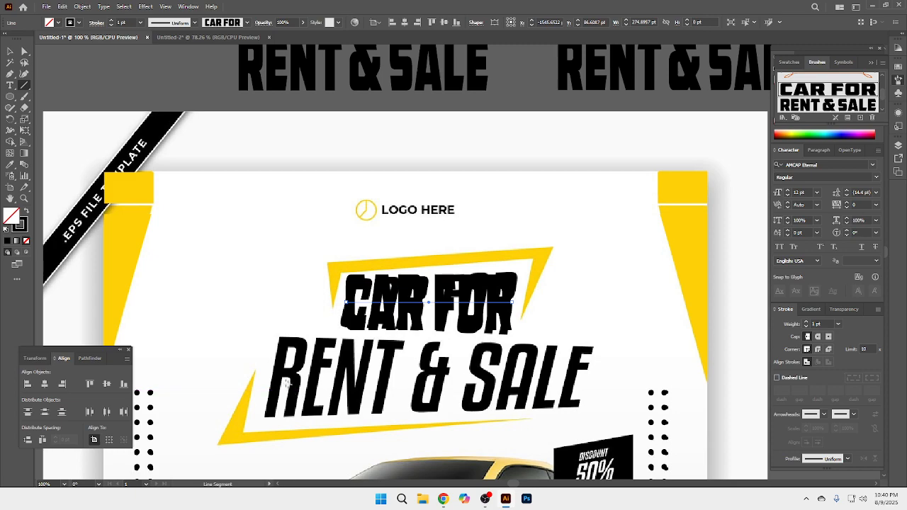
drag(273, 375, 590, 366)
click(792, 112)
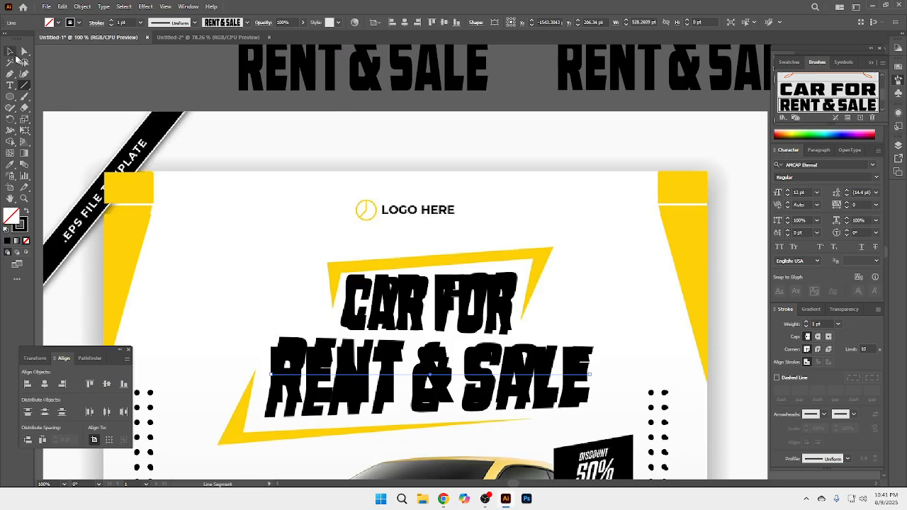
click(10, 51)
click(187, 78)
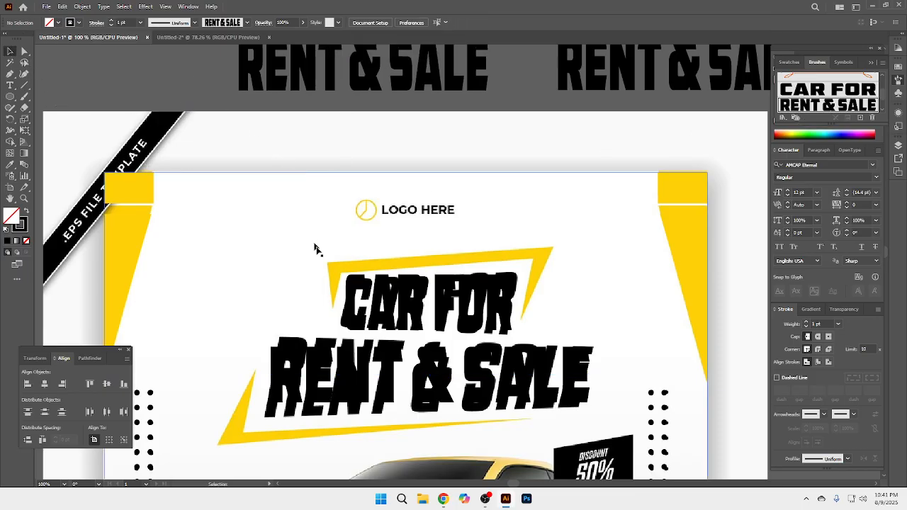
Step: Widen the right end of the CAR FOR brush line to about 1.2 pt with the Width tool
click(366, 303)
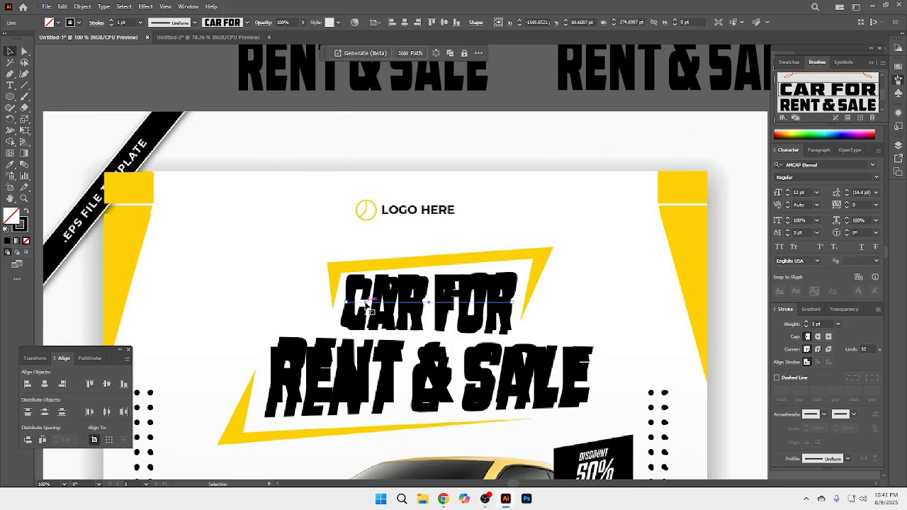
click(12, 130)
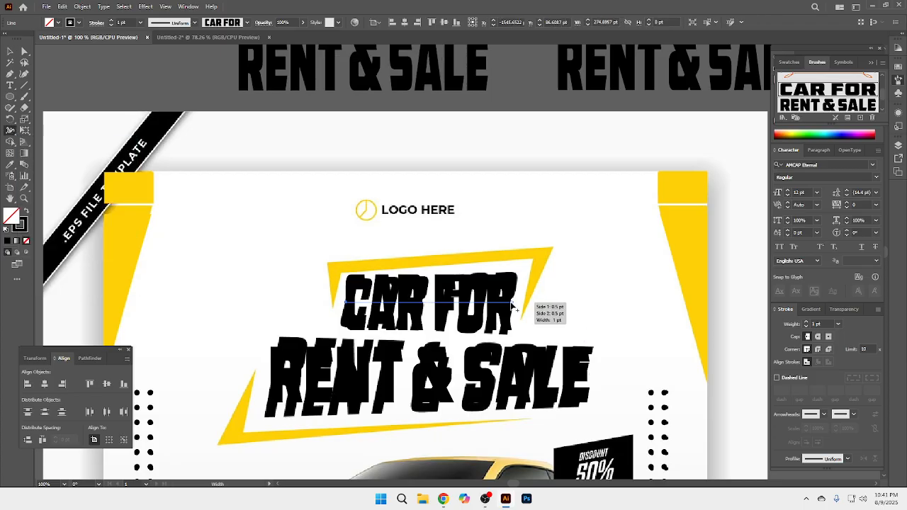
drag(513, 304, 514, 339)
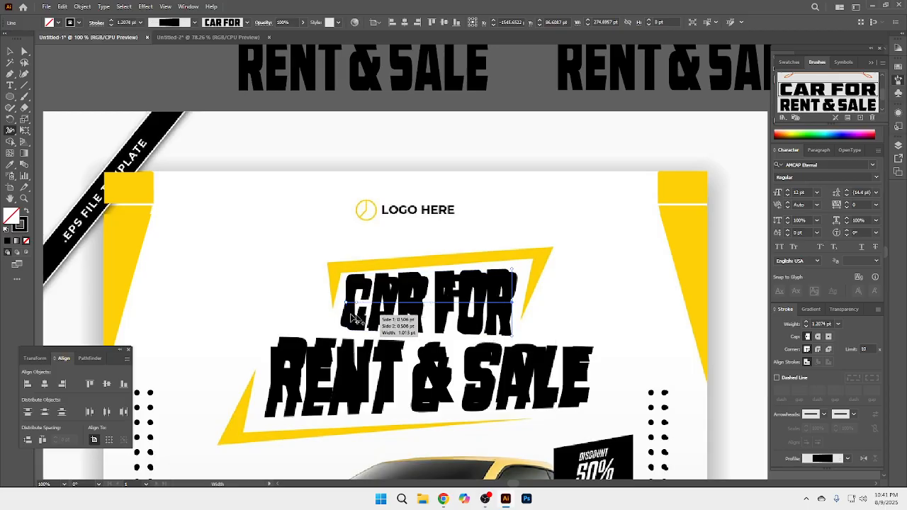
Step: Adjust the left end of the CAR FOR brush line with the Width tool and expand the line's appearance
drag(347, 324, 347, 331)
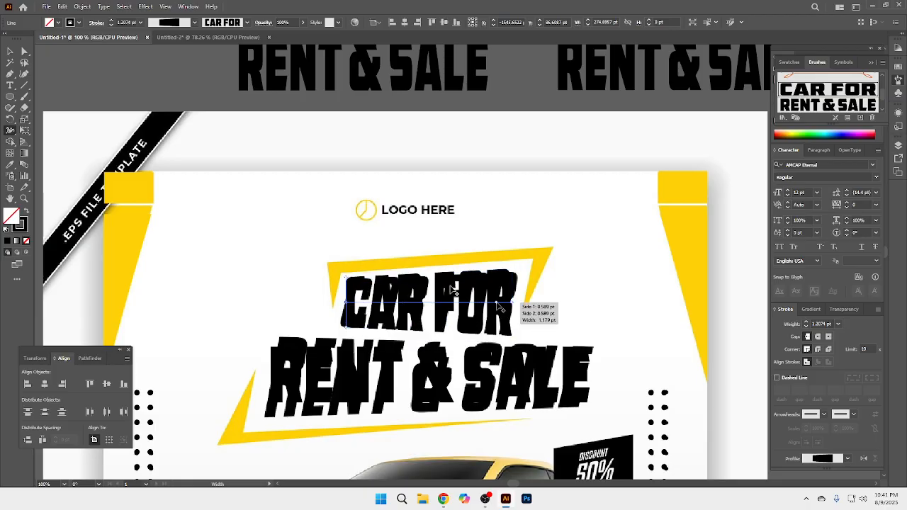
click(11, 51)
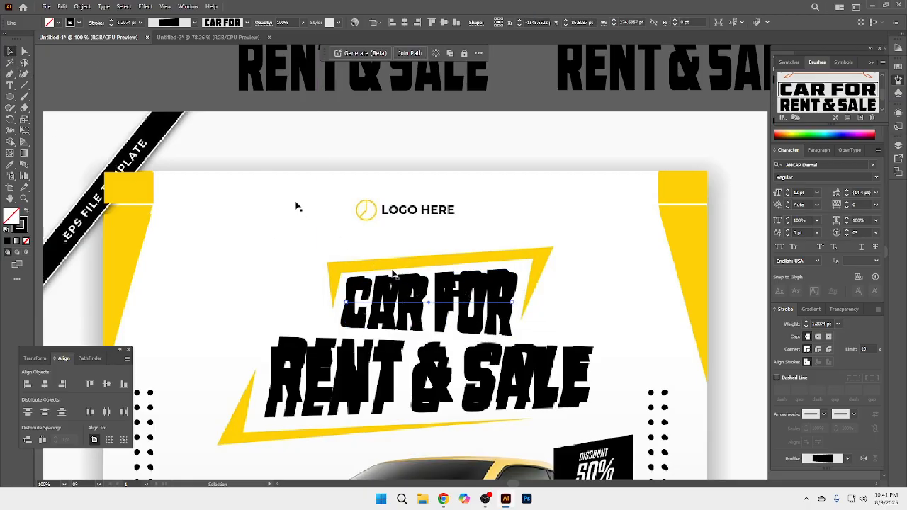
click(83, 7)
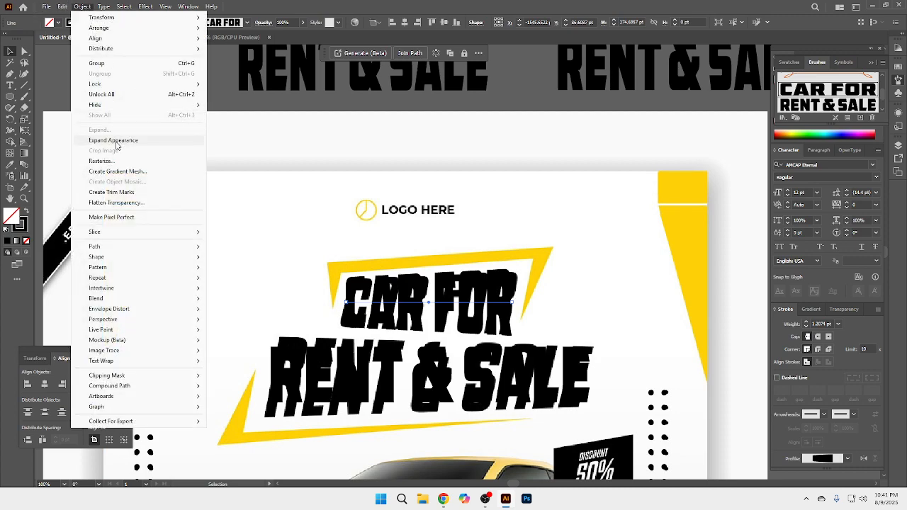
click(114, 140)
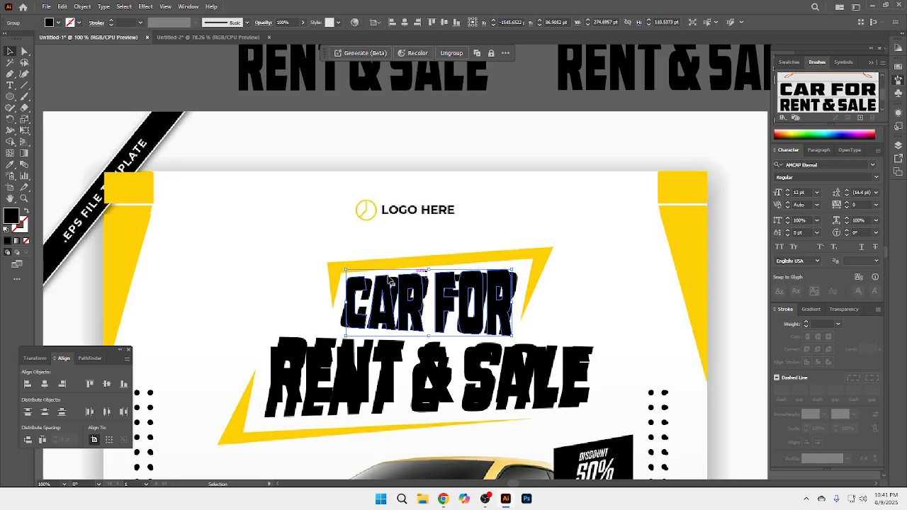
Step: Shear the expanded CAR FOR lettering to the right with Free Transform, then shift it left and stretch it slightly to match the reference
click(25, 131)
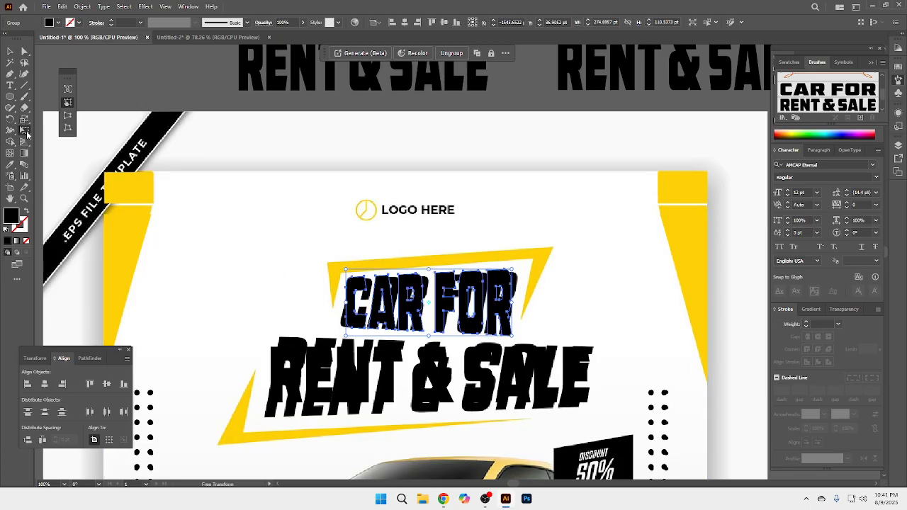
drag(430, 268, 442, 269)
key(Left)
key(Left)
key(Left)
key(Left)
key(Left)
key(Left)
key(Left)
key(Left)
key(Left)
key(Left)
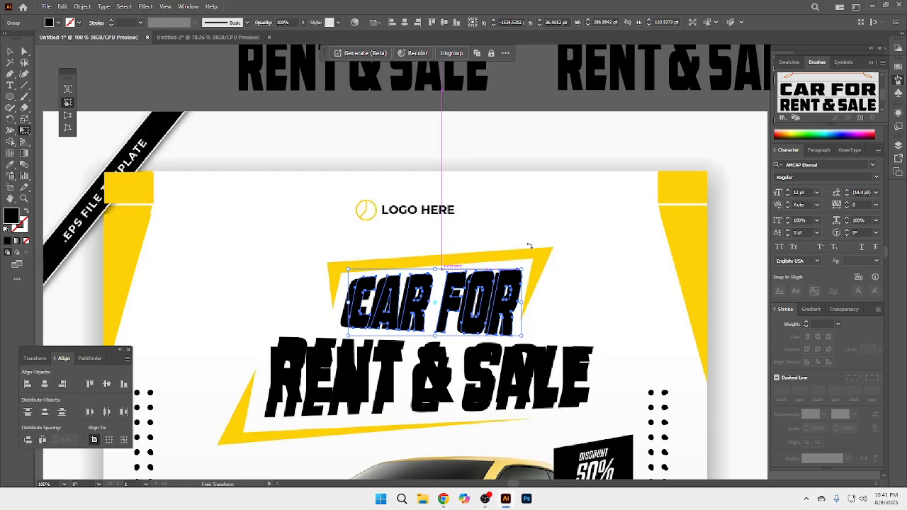
key(Left)
key(Left)
key(Left)
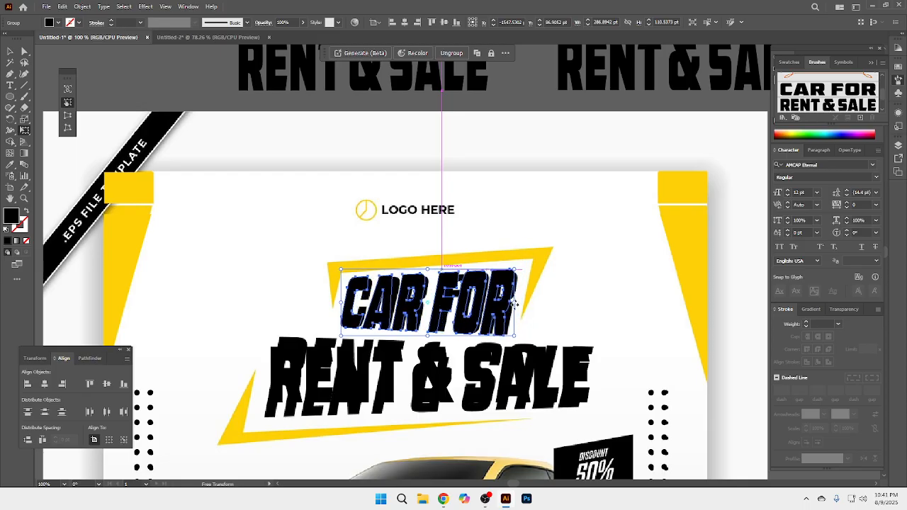
click(10, 51)
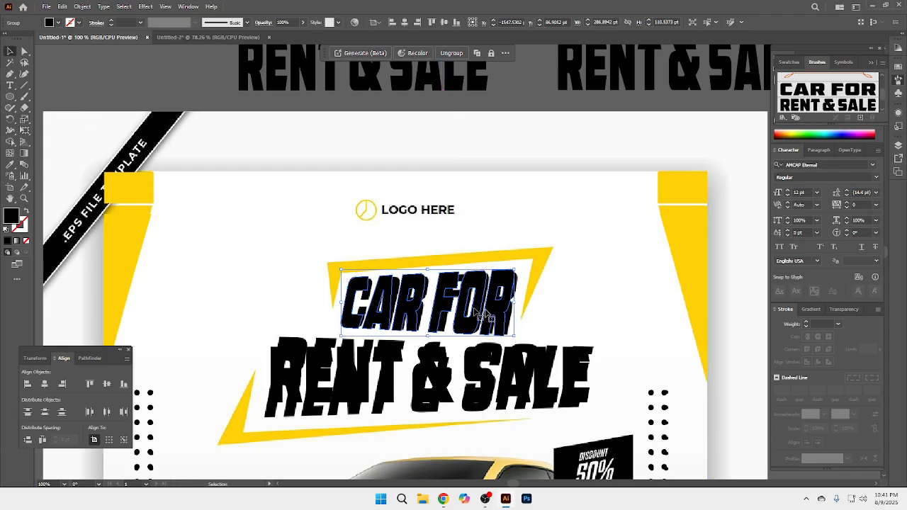
drag(516, 303, 519, 304)
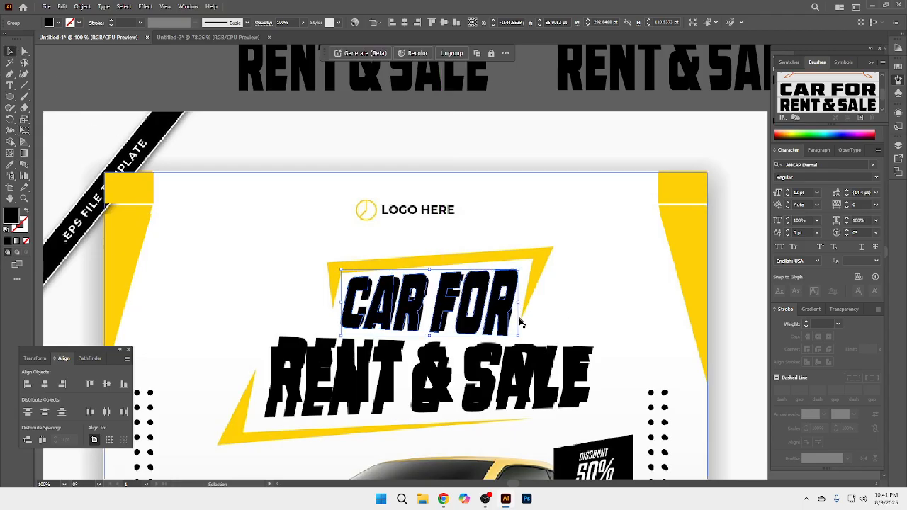
Step: Move the RENT & SALE brush line clear of the reference lettering and reposition it over the same headline row
click(501, 374)
drag(476, 392, 478, 202)
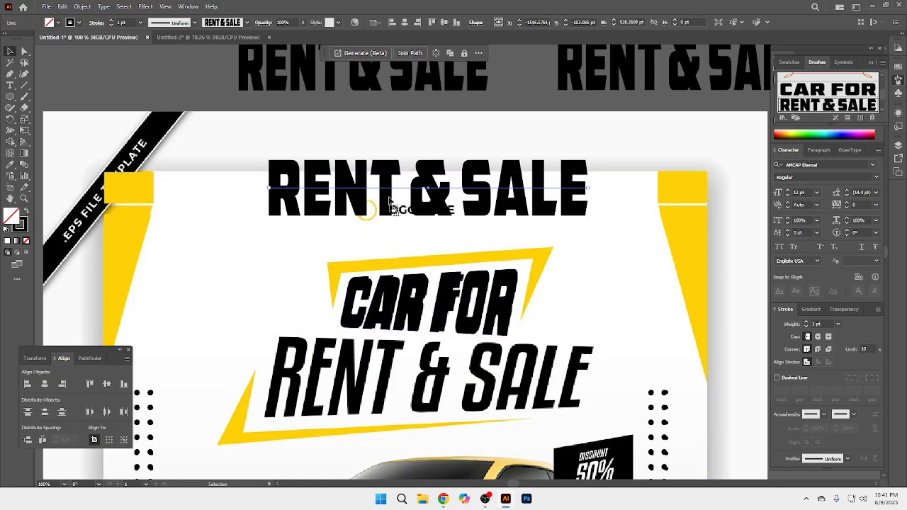
drag(388, 186, 387, 381)
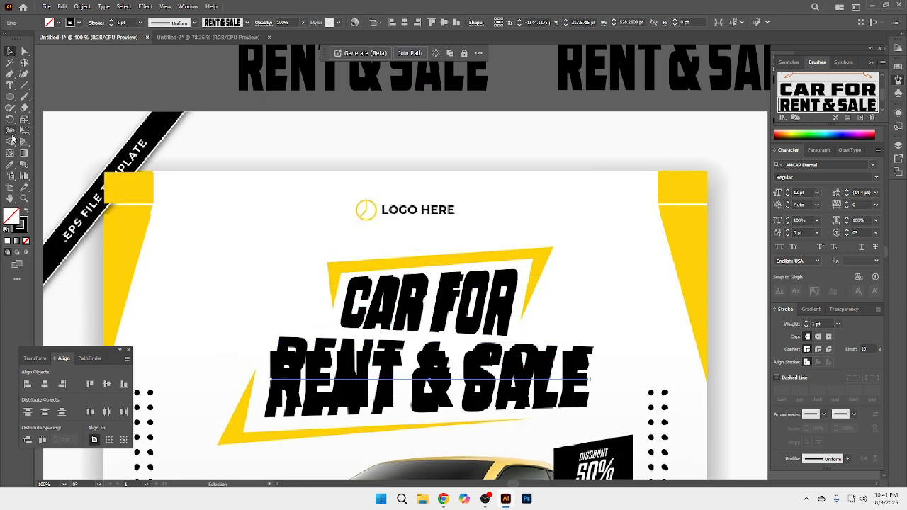
Step: Widen the RENT & SALE line's left end to about 1.5 pt, shape its right end with the Width tool, and expand its appearance
click(11, 132)
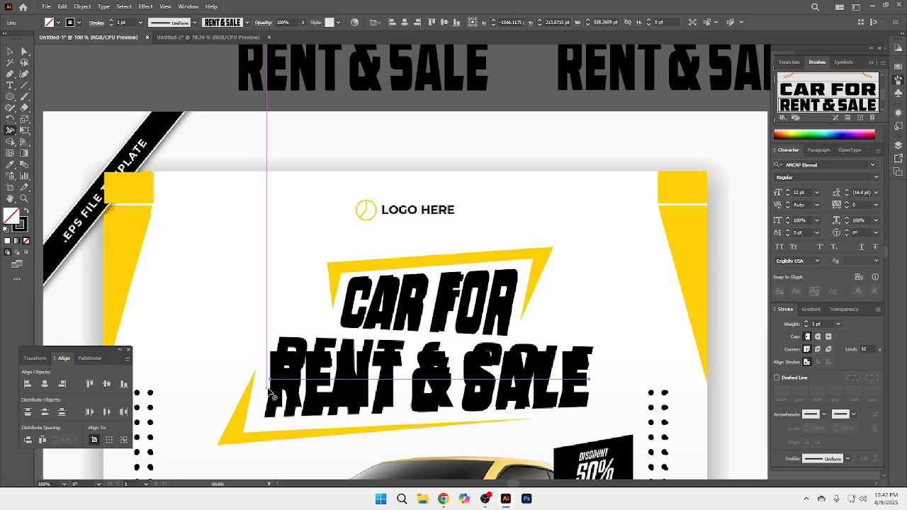
mouse_move(270, 380)
mouse_down()
mouse_move(263, 428)
mouse_move(272, 423)
mouse_up()
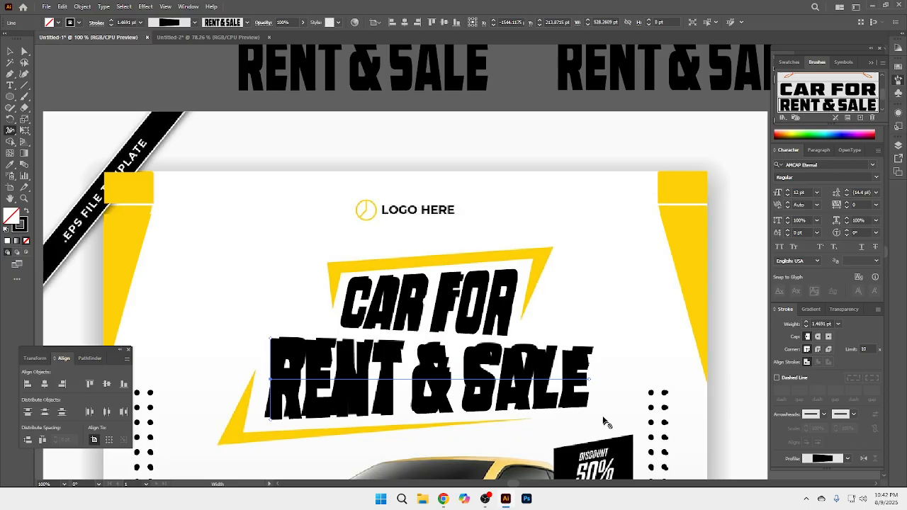
drag(591, 401, 589, 411)
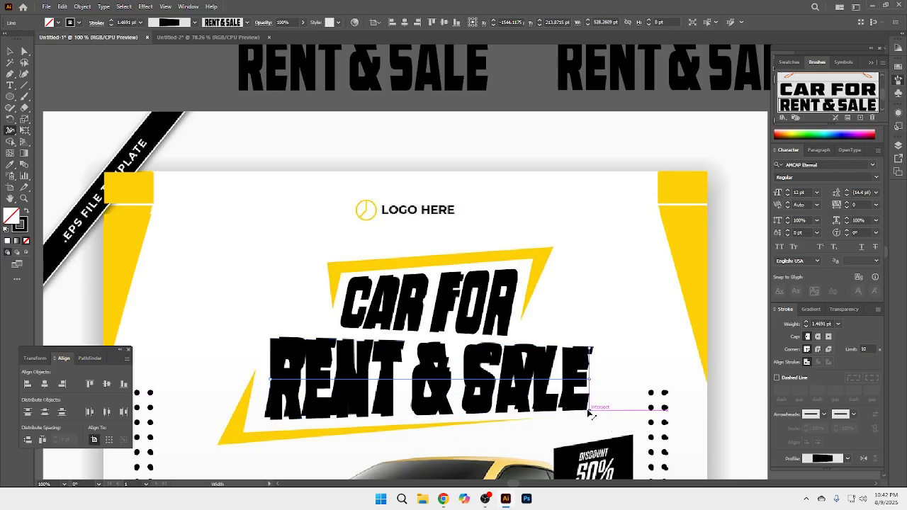
click(10, 53)
click(83, 8)
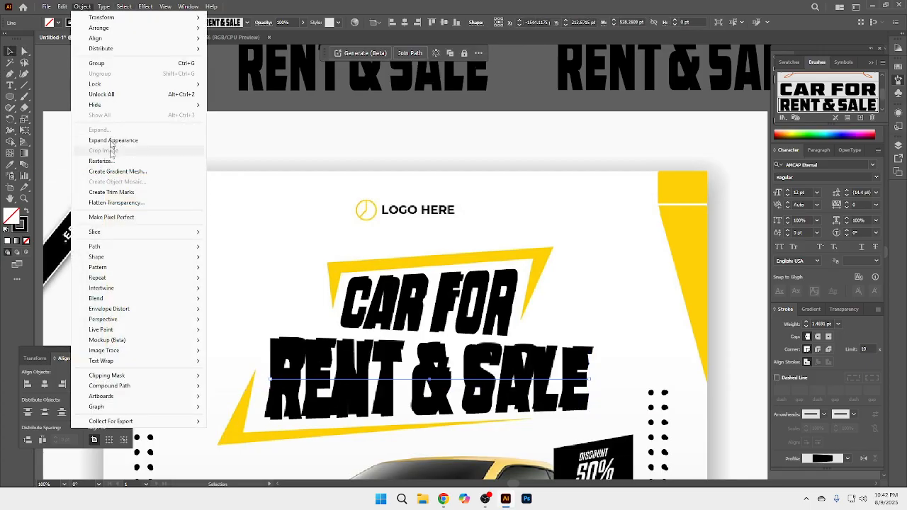
click(111, 139)
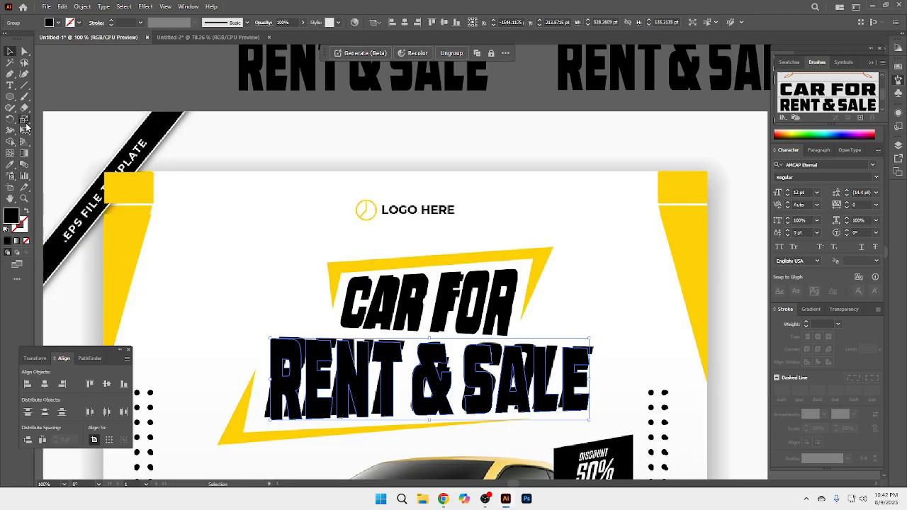
Step: Shear the expanded RENT & SALE lettering to the right with Free Transform until it is about 552 pt wide, and deselect it
click(24, 132)
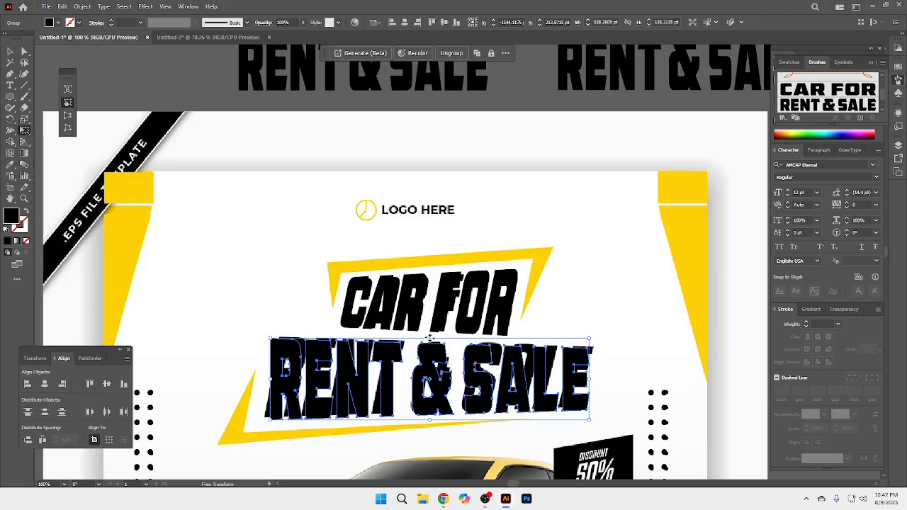
drag(428, 338, 436, 339)
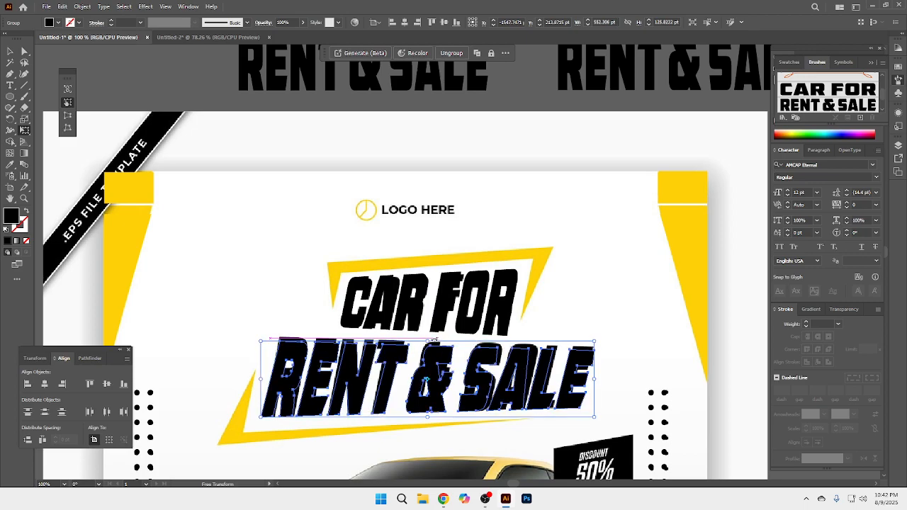
click(9, 51)
click(122, 57)
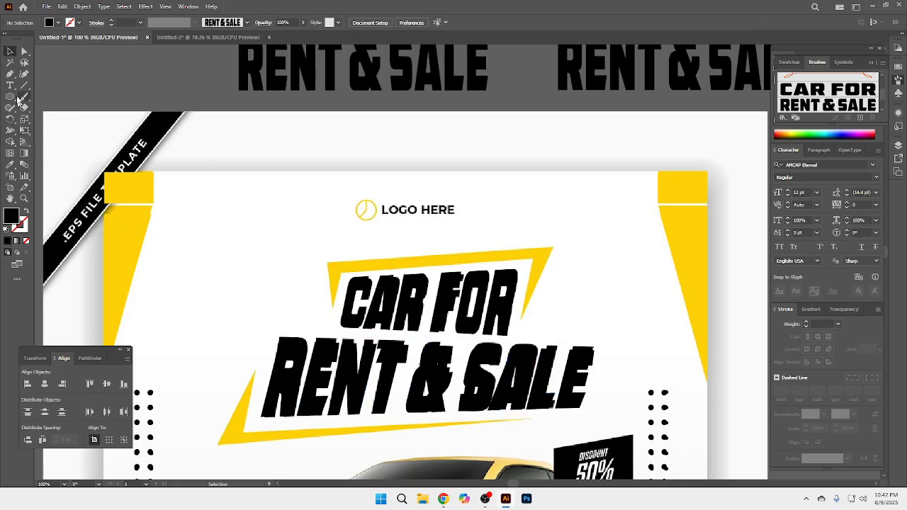
Step: Draw an open four-point Pen path along the yellow frame above CAR FOR and swap its black fill to the stroke
click(11, 74)
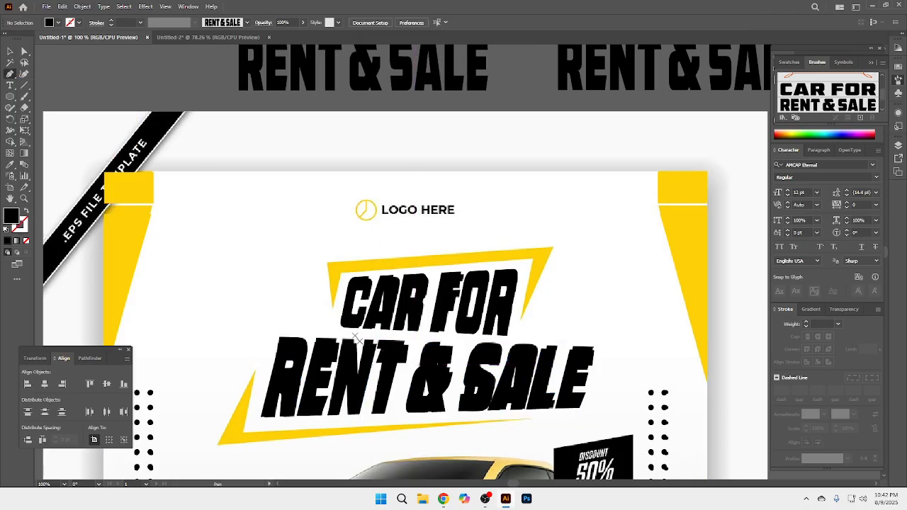
click(332, 307)
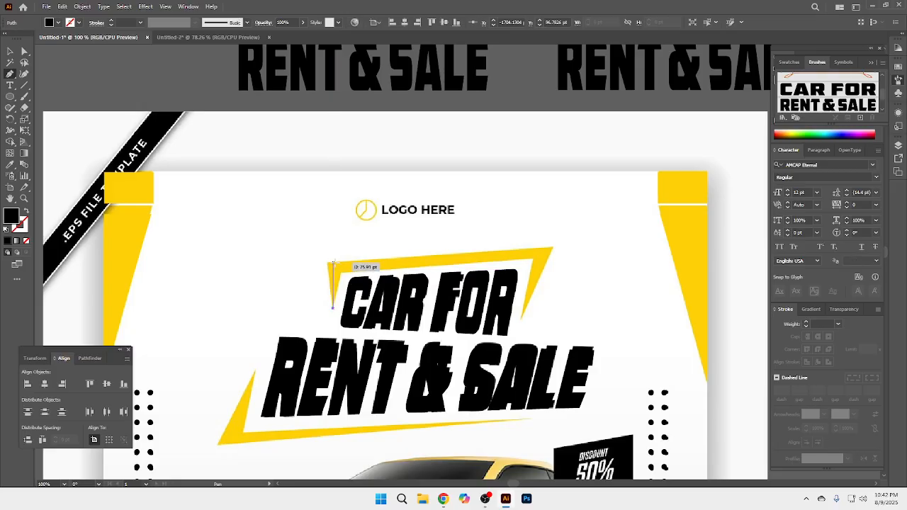
click(333, 263)
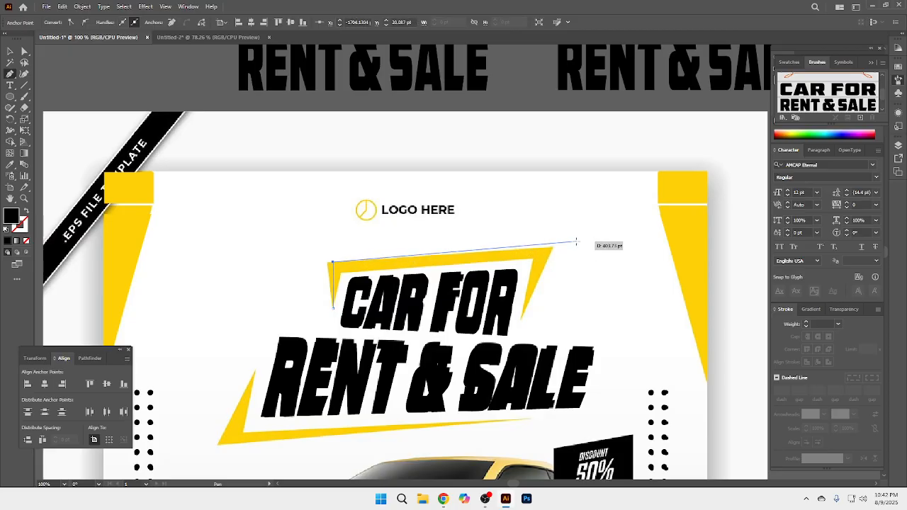
click(540, 252)
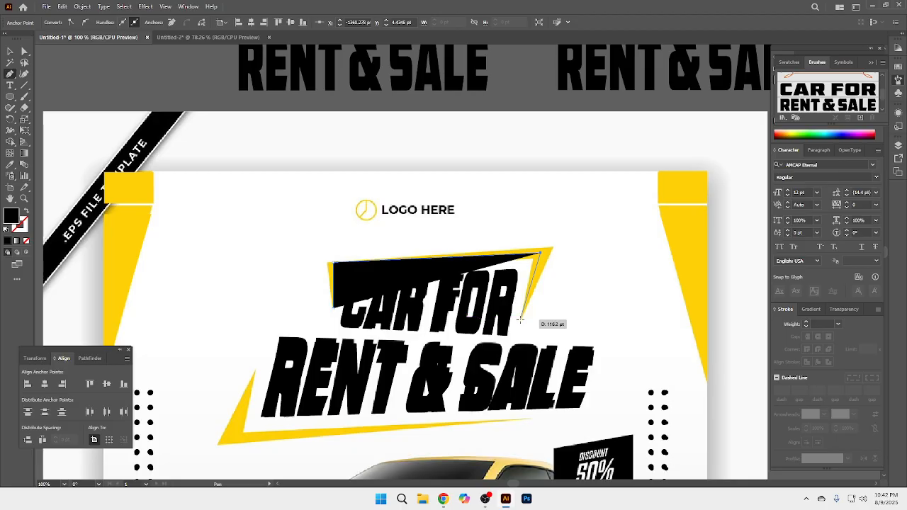
click(521, 318)
click(10, 51)
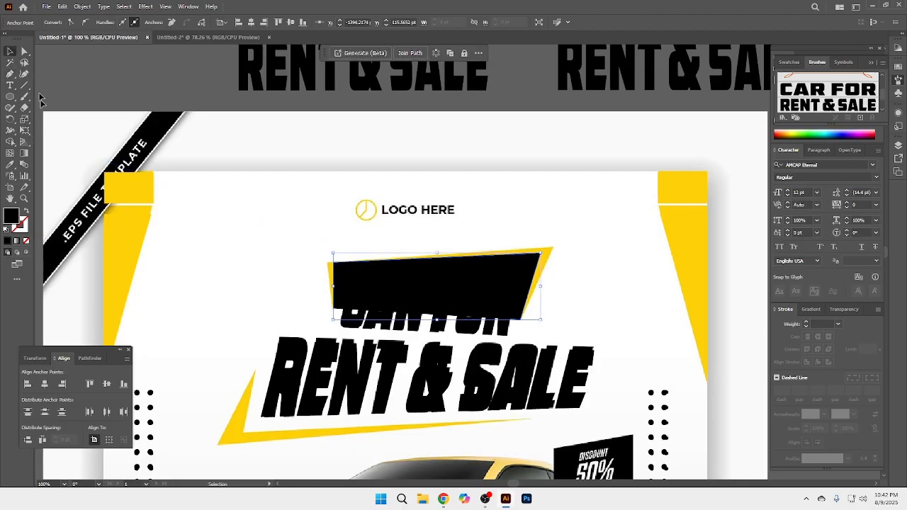
click(27, 211)
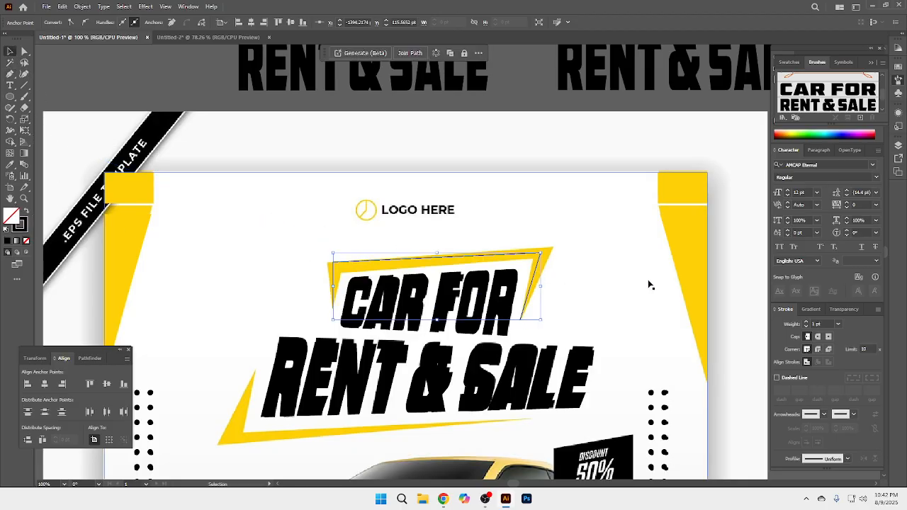
Step: Set the stroke weight of the upper frame path to 19 pt
click(805, 323)
click(805, 324)
click(805, 323)
click(805, 323)
click(805, 323)
click(805, 324)
click(805, 323)
click(805, 323)
click(806, 323)
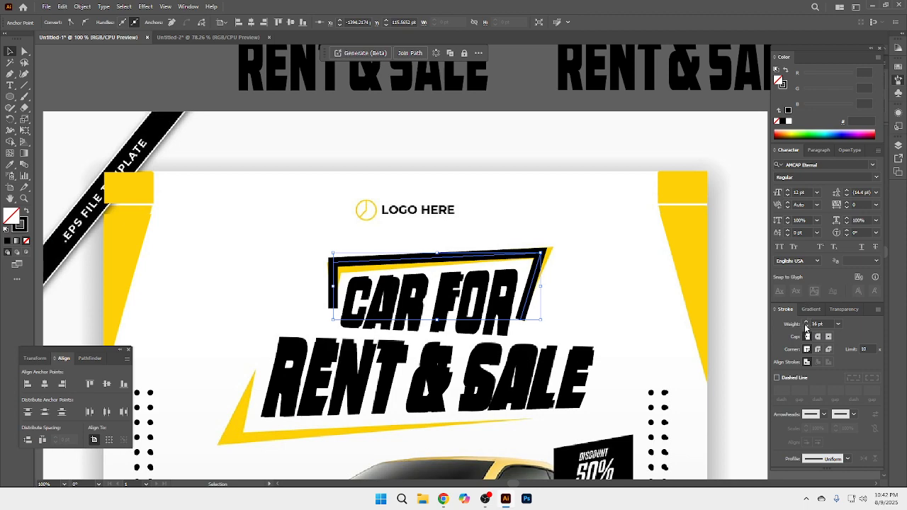
click(805, 326)
click(805, 326)
click(805, 326)
click(806, 326)
click(805, 326)
click(805, 326)
click(806, 326)
click(805, 326)
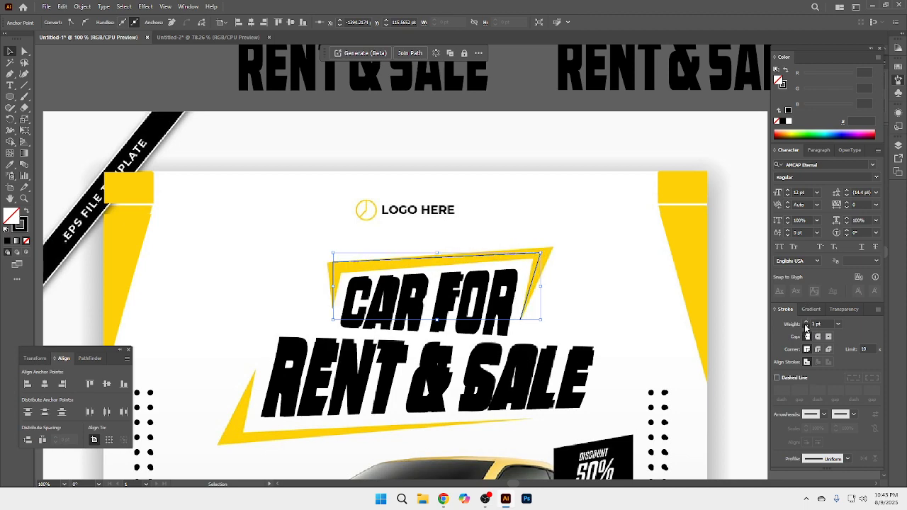
click(805, 326)
click(805, 326)
click(805, 326)
click(806, 323)
click(807, 323)
click(806, 323)
click(806, 322)
click(807, 323)
click(806, 322)
click(807, 323)
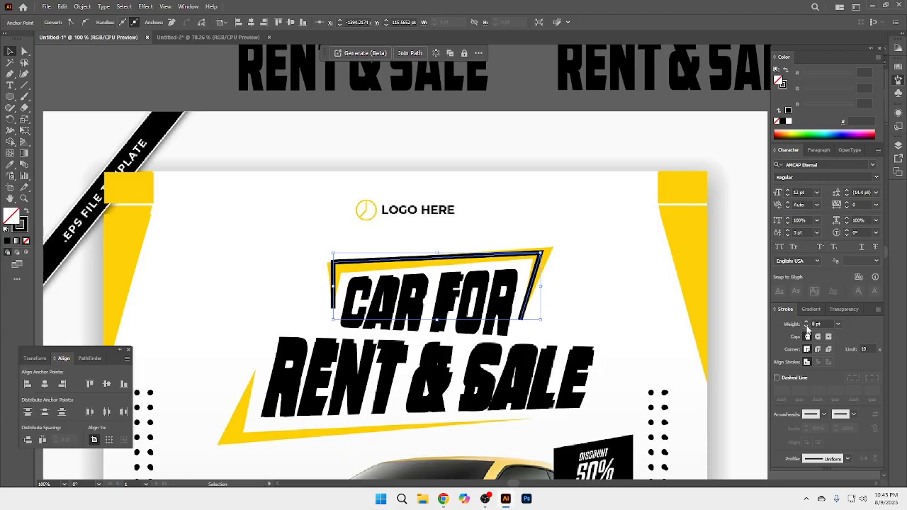
click(807, 322)
click(806, 322)
click(806, 323)
click(806, 323)
click(806, 323)
click(807, 322)
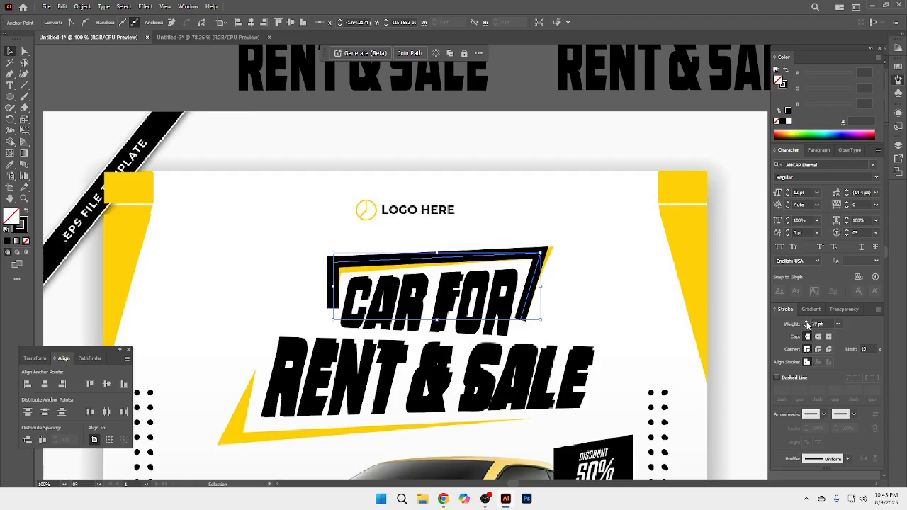
Step: Apply Width Profile 3 to the upper frame path so both of its ends taper
key(v)
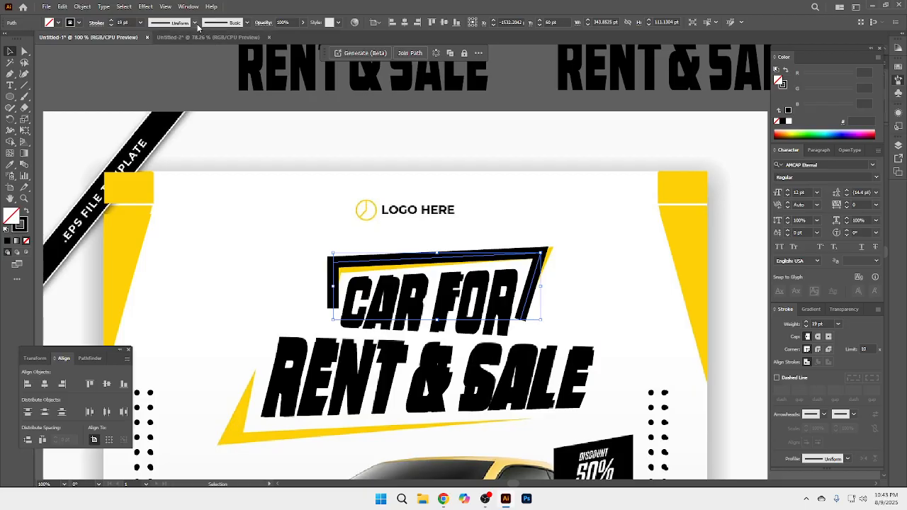
click(196, 23)
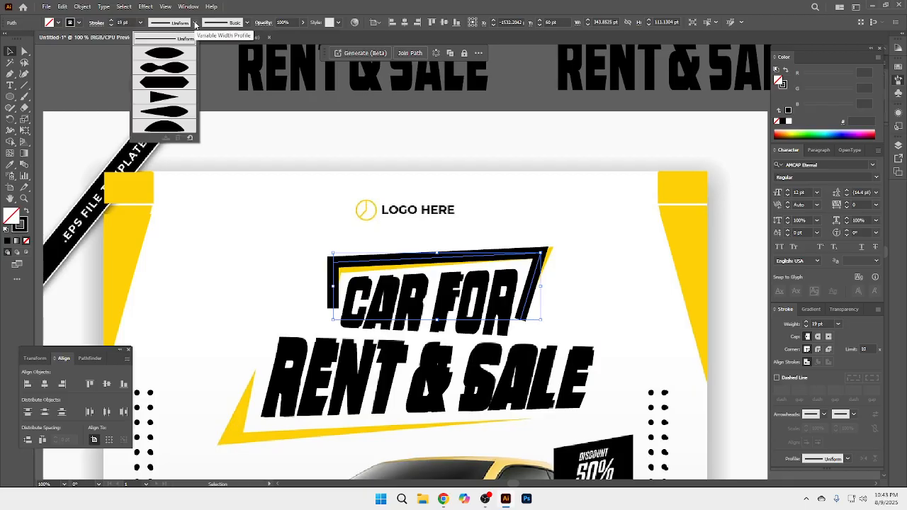
click(175, 83)
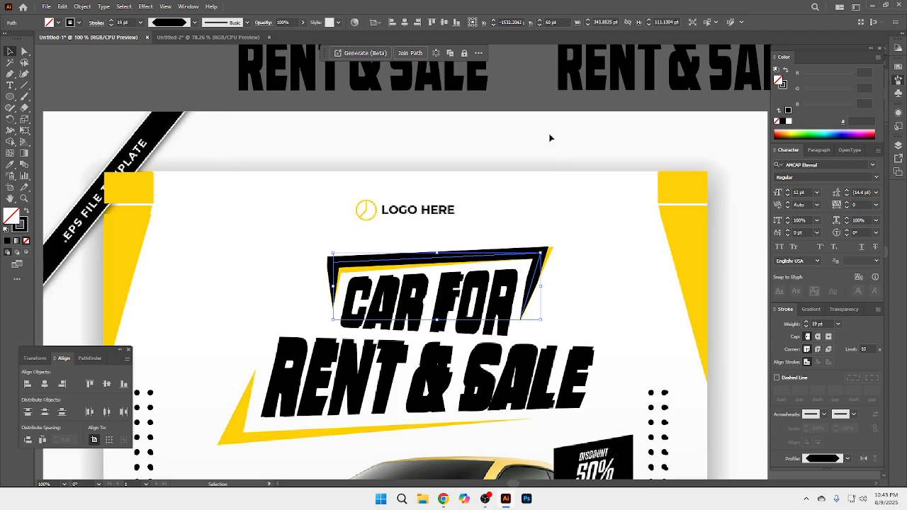
Step: Apply Width Profile 1 to the upper frame path and raise its stroke weight to 22 pt
drag(544, 273, 535, 174)
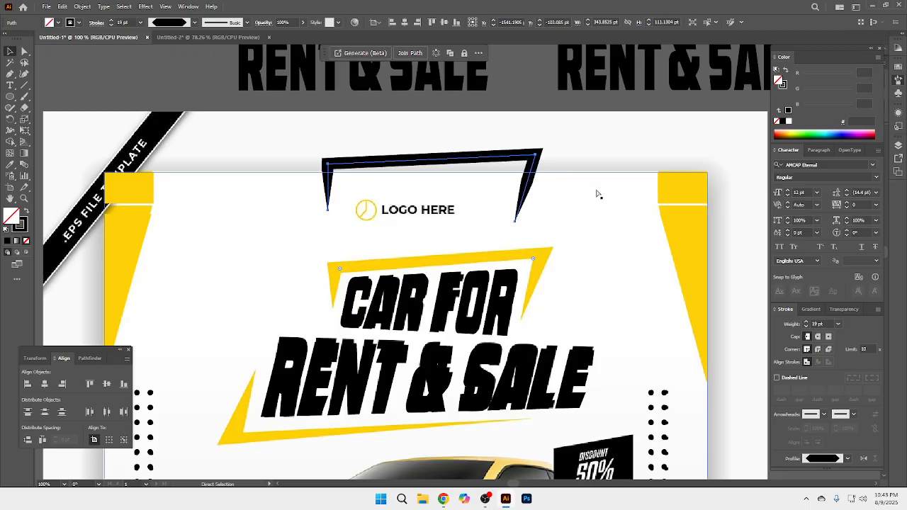
key(ctrl+z)
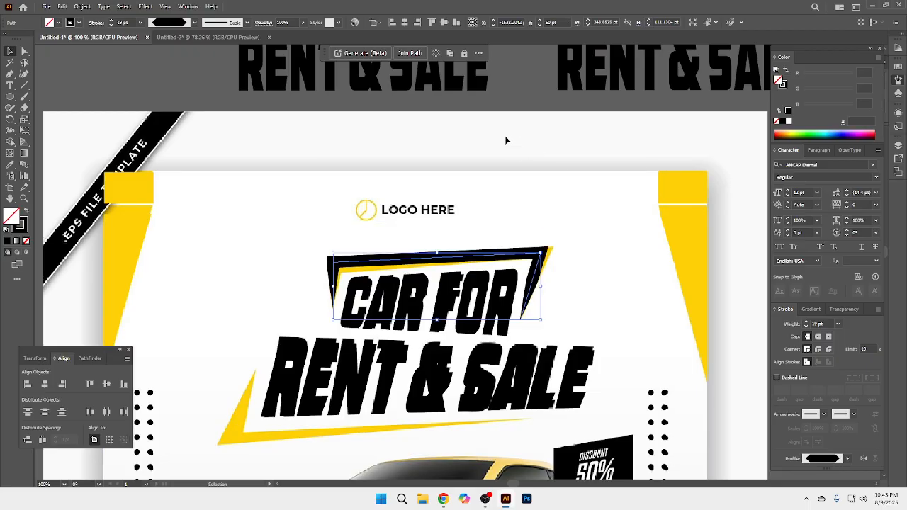
click(194, 22)
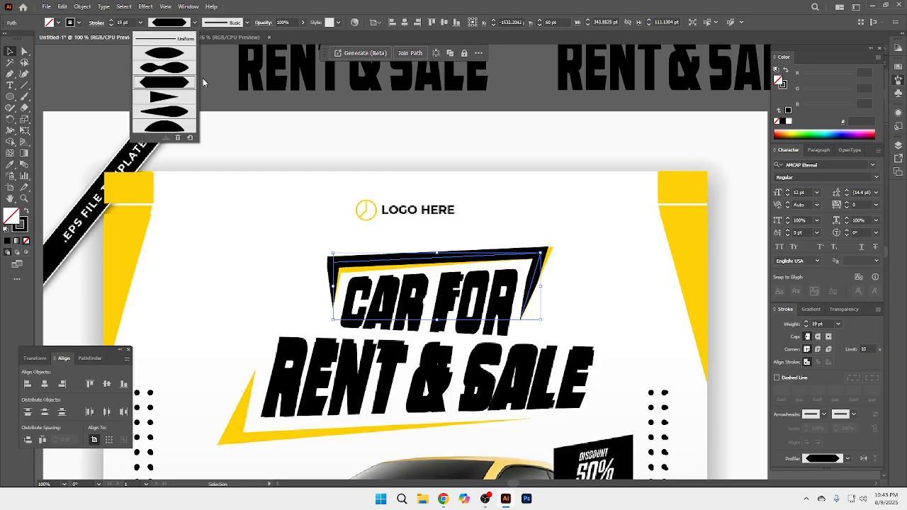
click(167, 54)
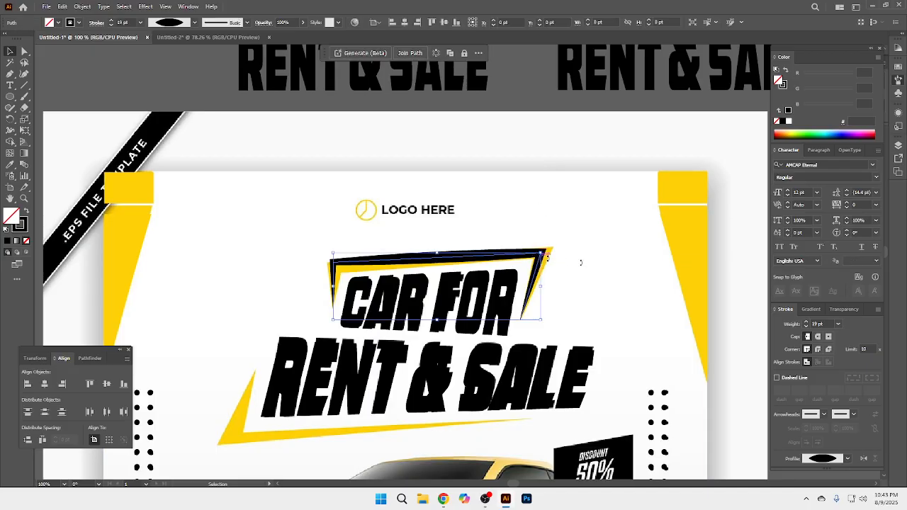
click(806, 323)
click(806, 323)
click(806, 324)
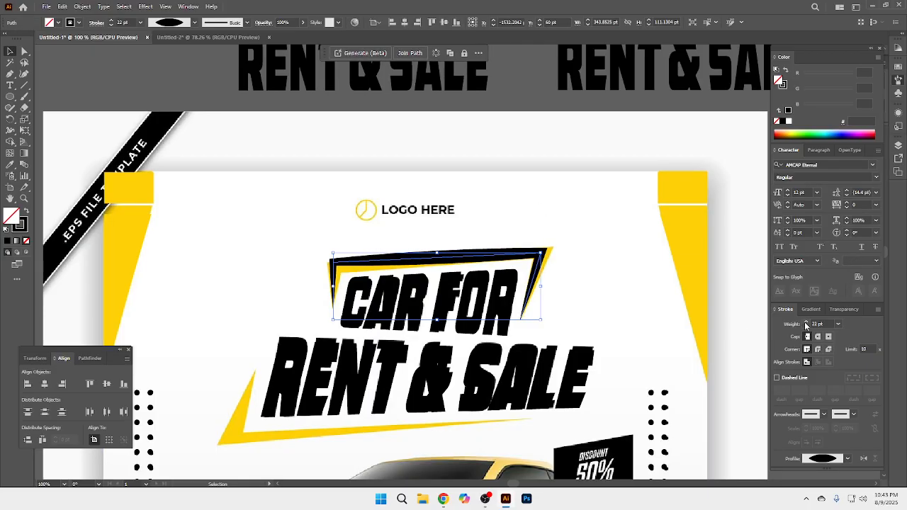
click(806, 324)
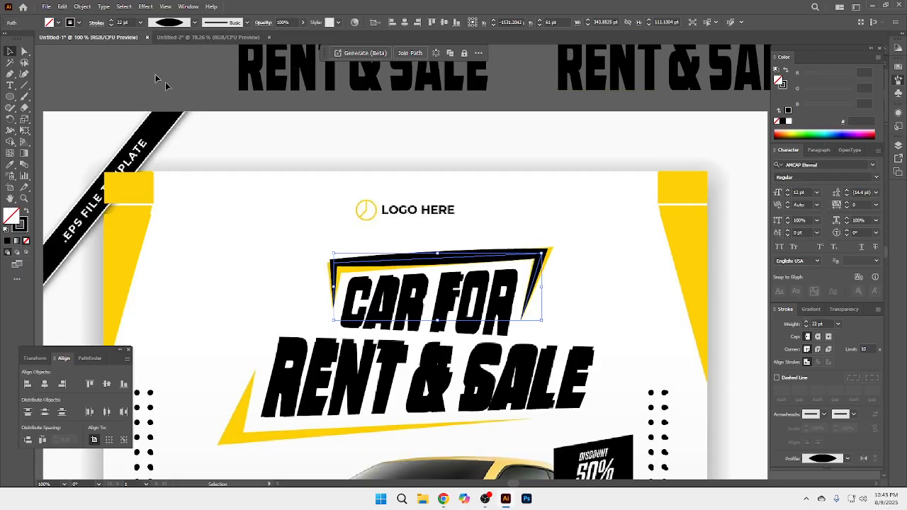
Step: Expand the upper frame's appearance, fill it with the yellow sampled from the flyer's corner shape, and deselect it
click(83, 6)
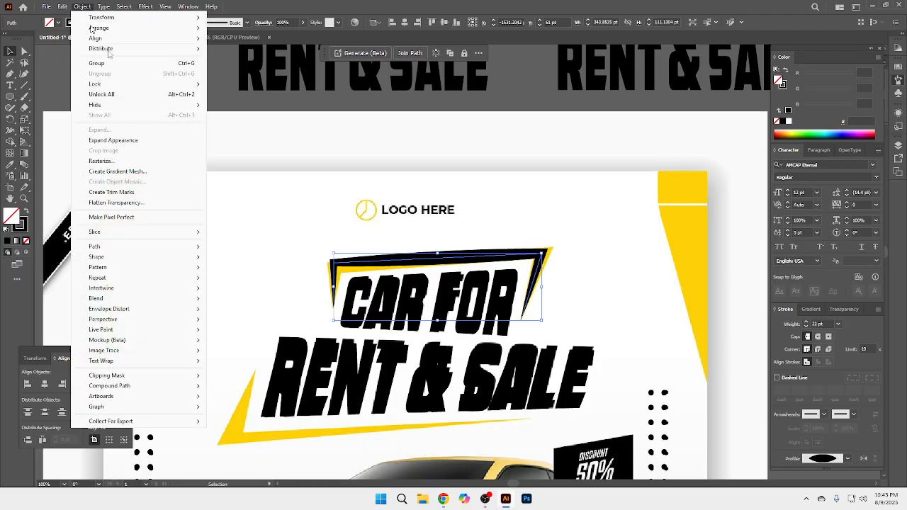
click(128, 142)
drag(835, 92, 844, 82)
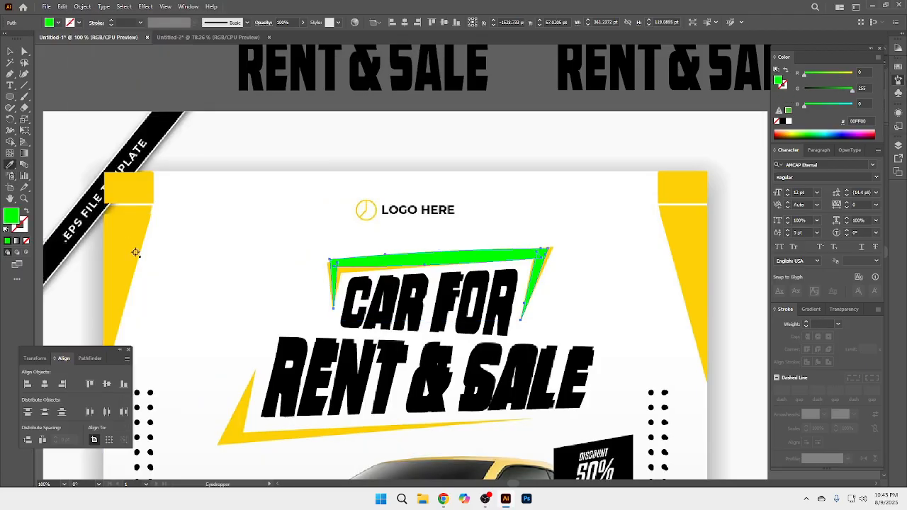
click(126, 250)
click(10, 51)
click(116, 78)
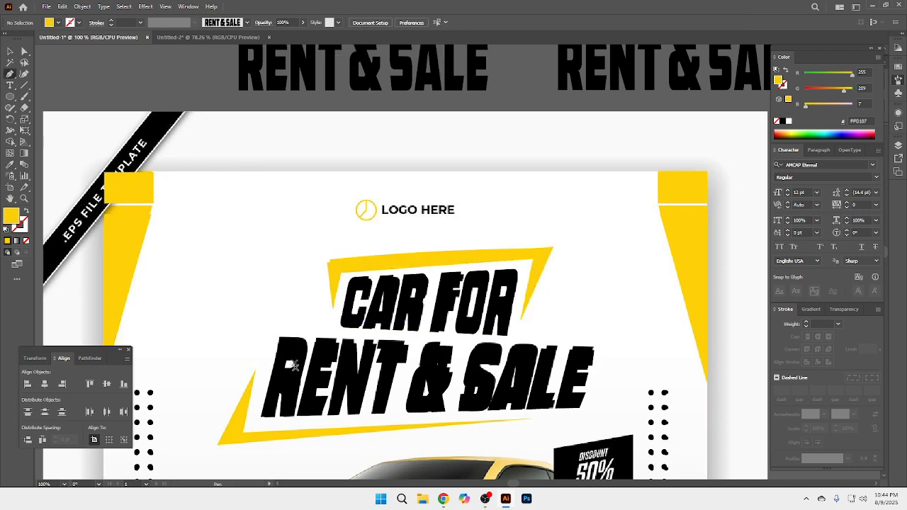
Step: Draw an open three-point Pen path along the yellow frame below RENT & SALE and swap its yellow fill to the stroke
click(255, 371)
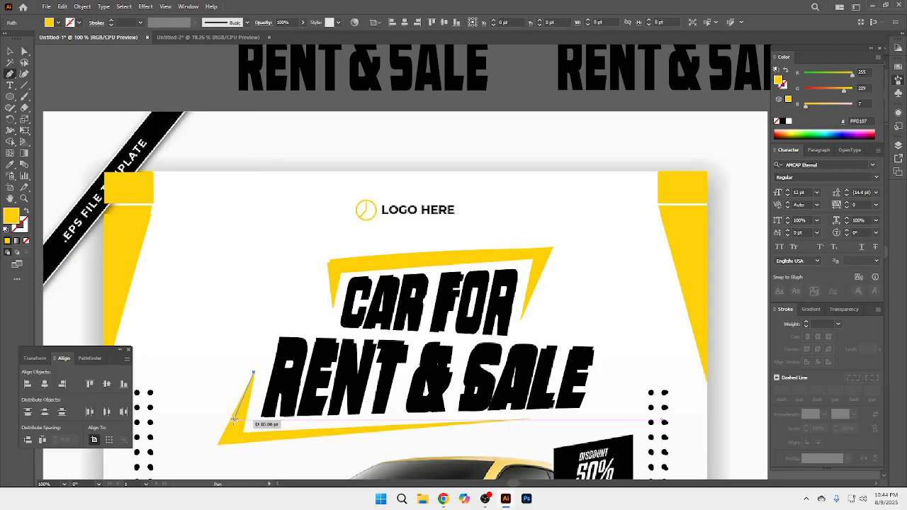
click(231, 438)
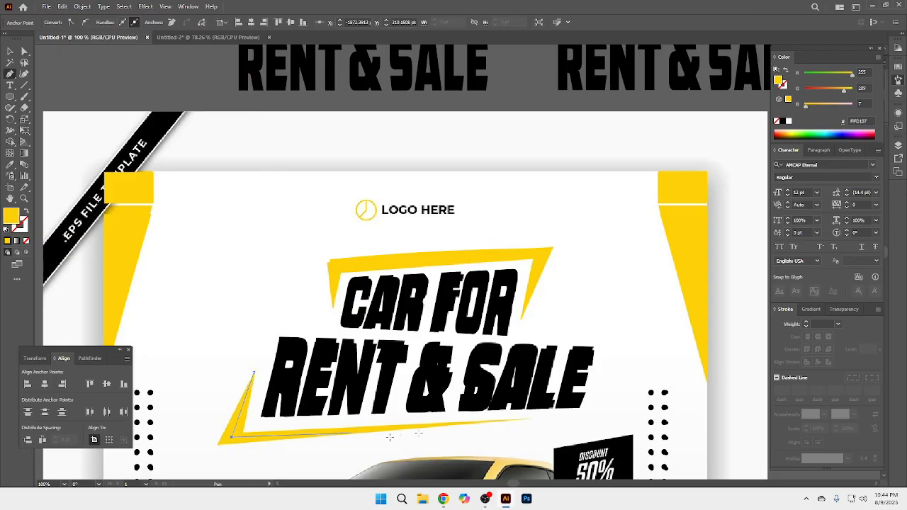
click(525, 420)
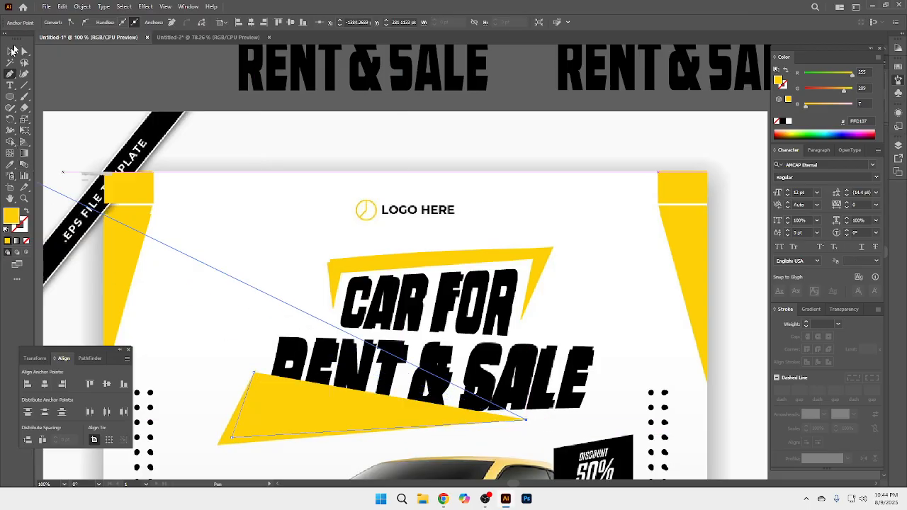
click(11, 51)
click(27, 211)
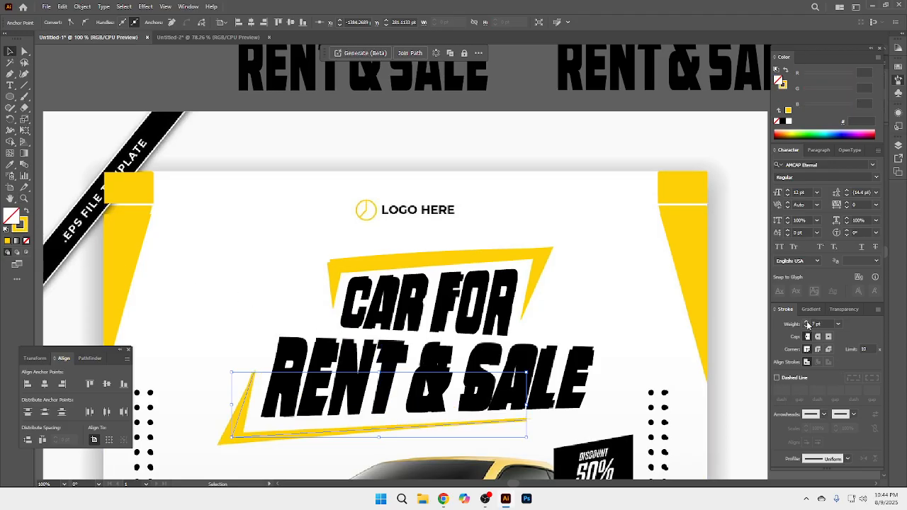
Step: Recolour the lower frame path's stroke to red FF0007 and set its weight to 14 pt
click(784, 84)
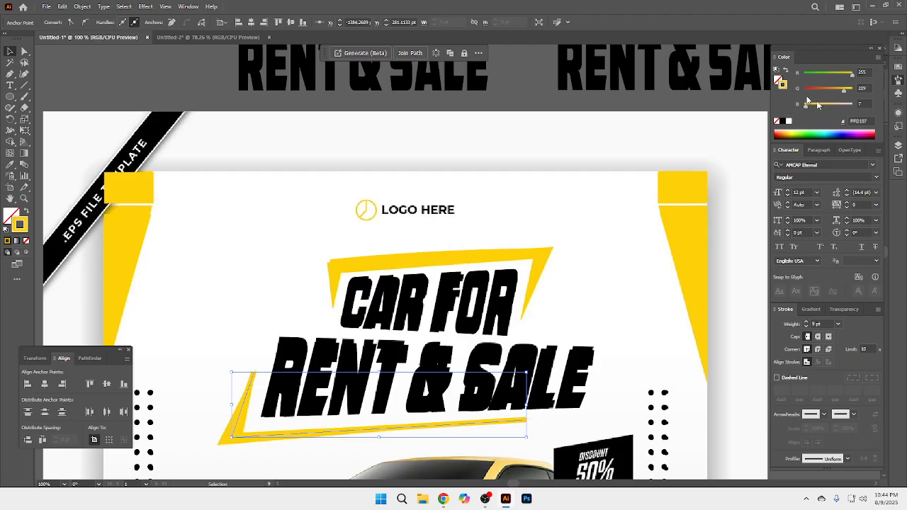
drag(826, 95, 804, 92)
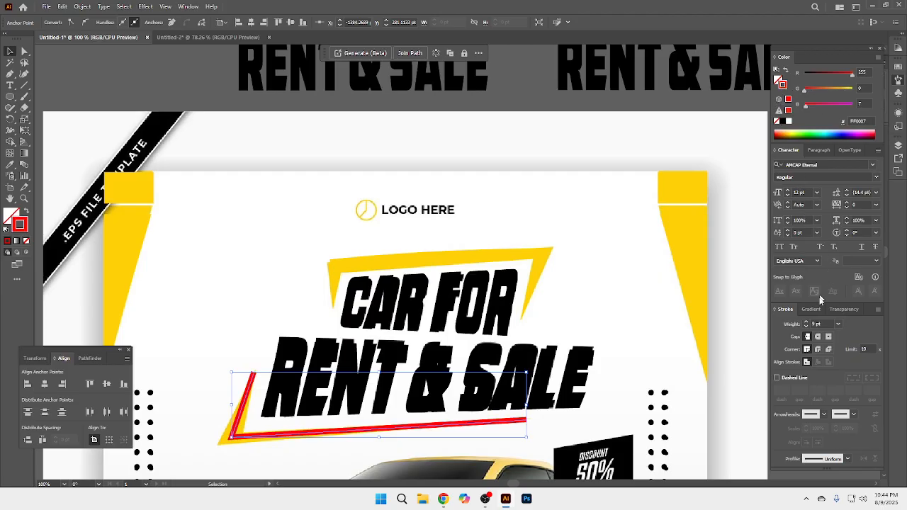
click(805, 323)
click(805, 322)
click(806, 323)
click(805, 323)
click(805, 323)
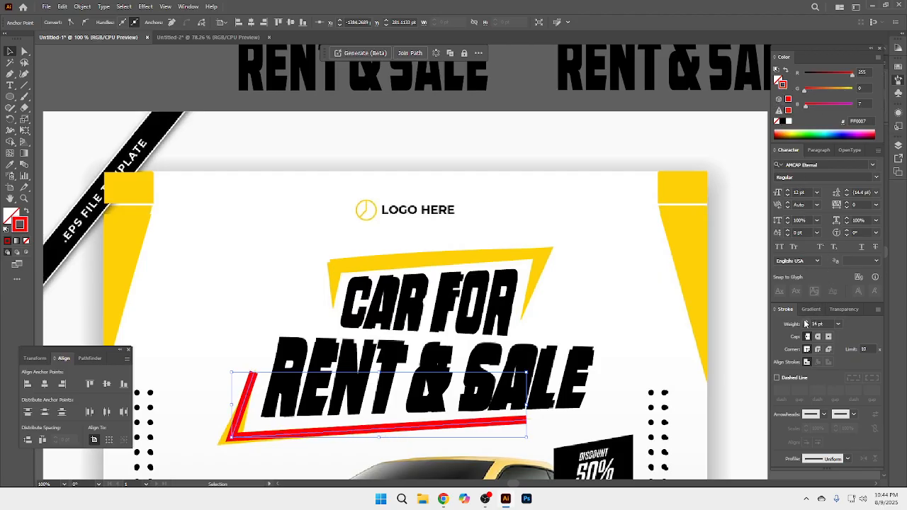
click(159, 83)
click(249, 392)
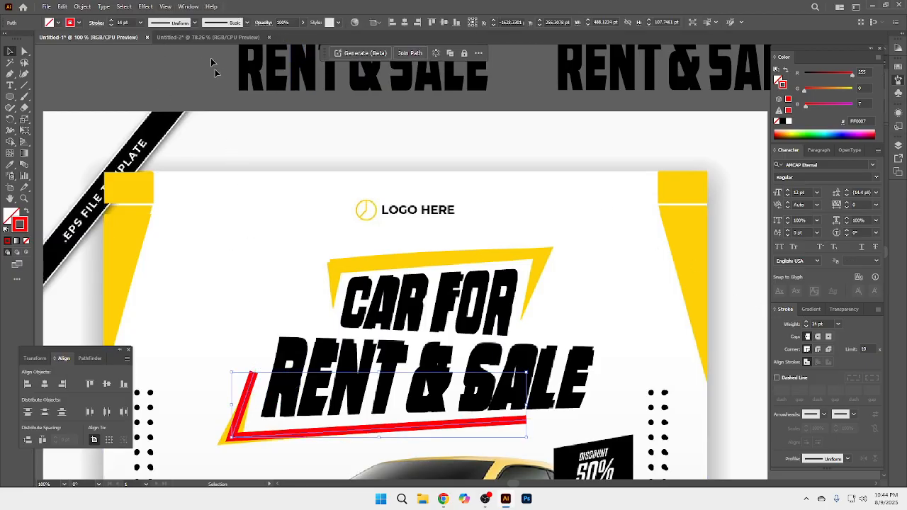
Step: Try Width Profile 1 and Width Profile 3 on the red lower frame path, and undo the profile changes
click(195, 22)
click(180, 57)
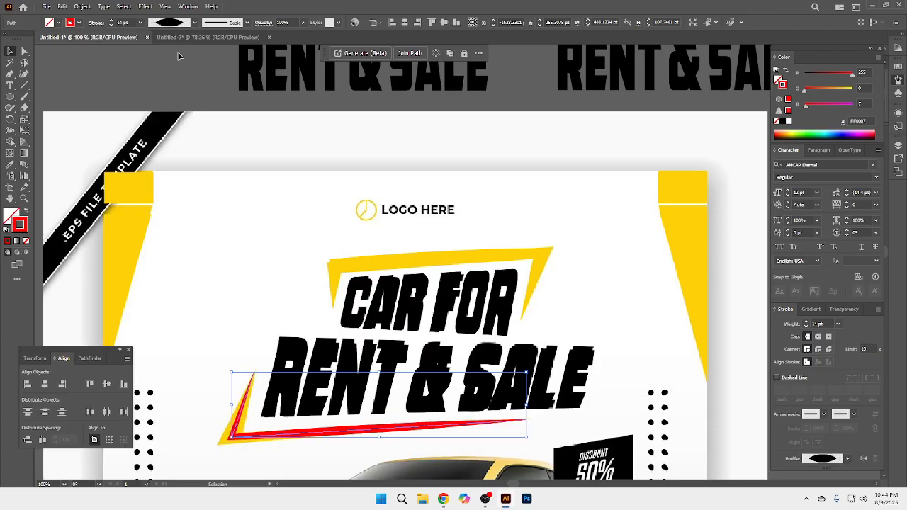
click(195, 23)
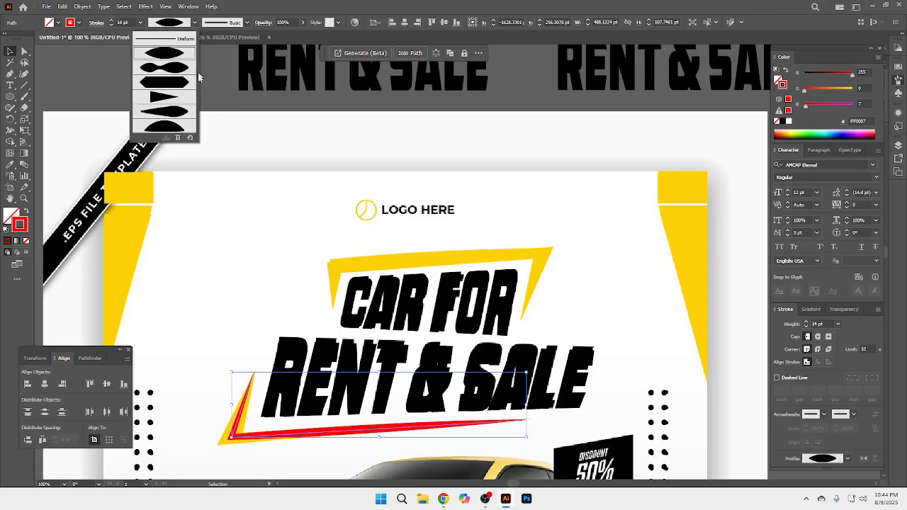
click(182, 83)
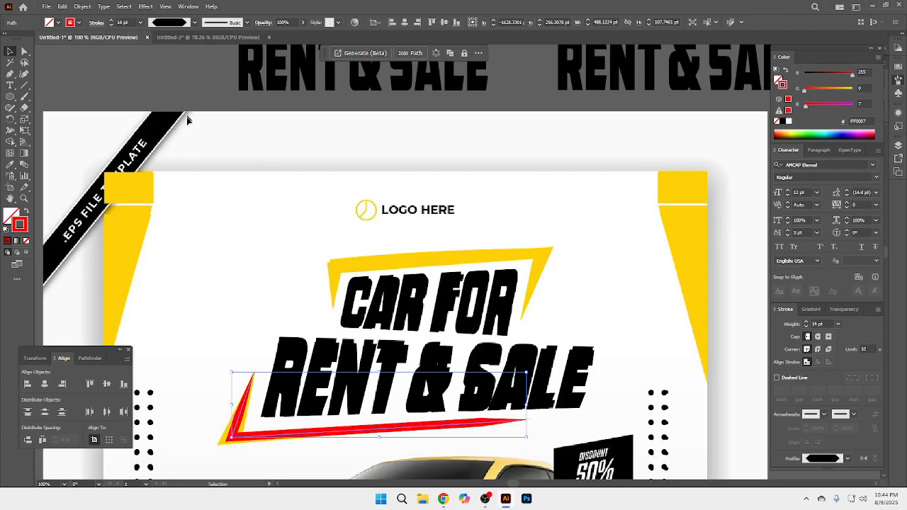
click(195, 22)
click(174, 55)
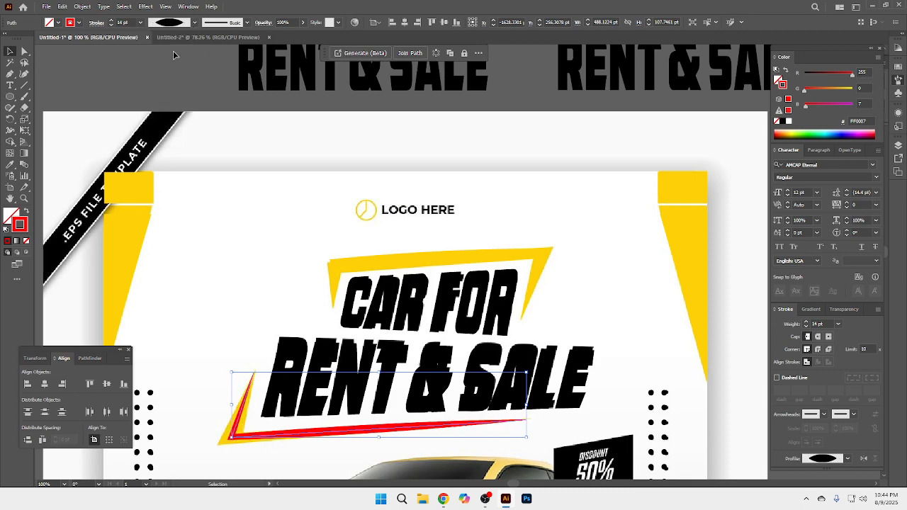
key(a)
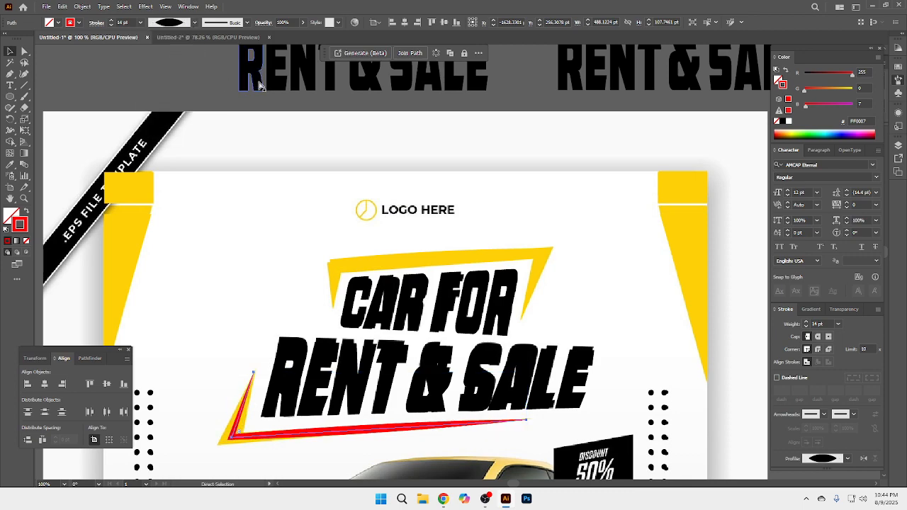
key(ctrl+z)
key(ctrl+z)
key(ctrl+z)
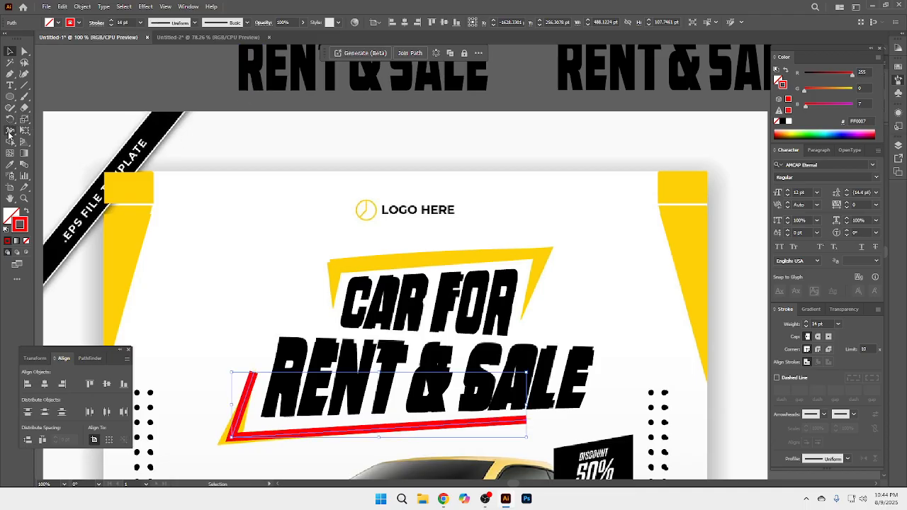
Step: With the Width tool, taper both ends of the lower frame path to points and widen its corner to about 33 pt
click(10, 132)
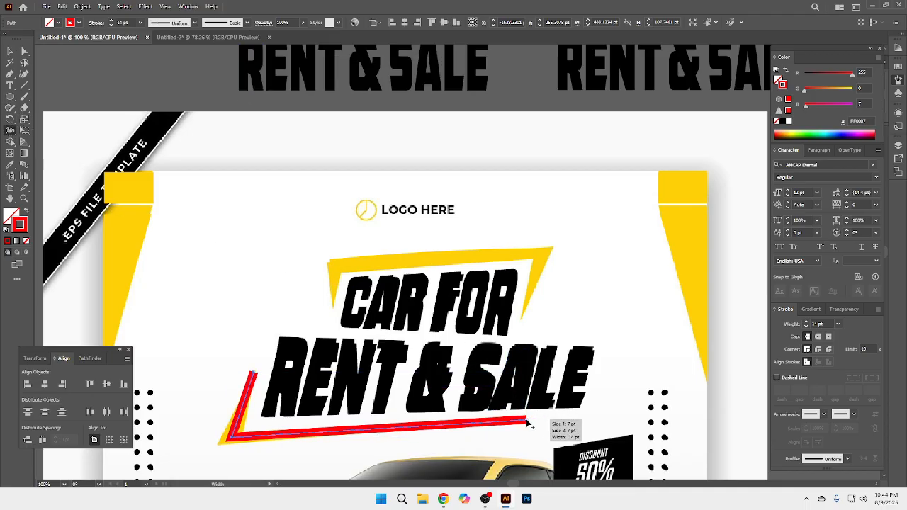
drag(527, 423, 525, 421)
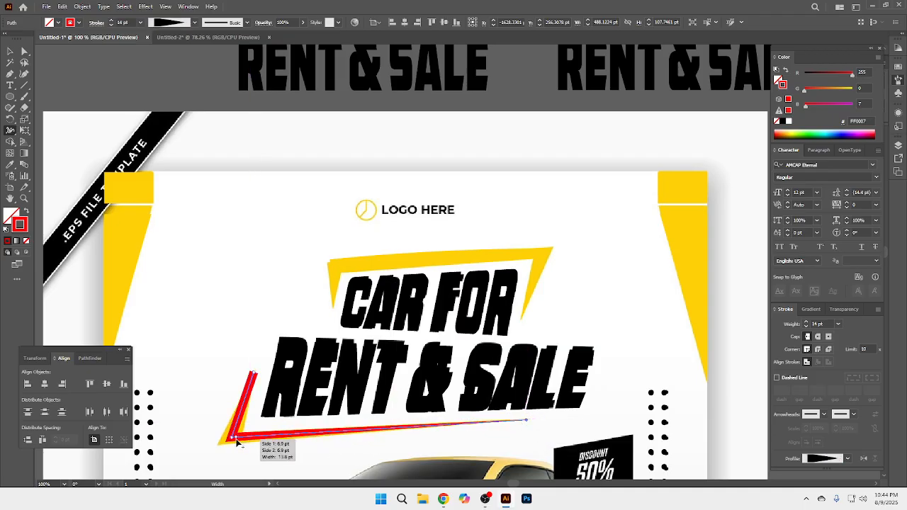
mouse_move(237, 445)
mouse_down()
mouse_move(224, 442)
mouse_move(241, 434)
mouse_move(221, 448)
mouse_up()
key(ctrl+z)
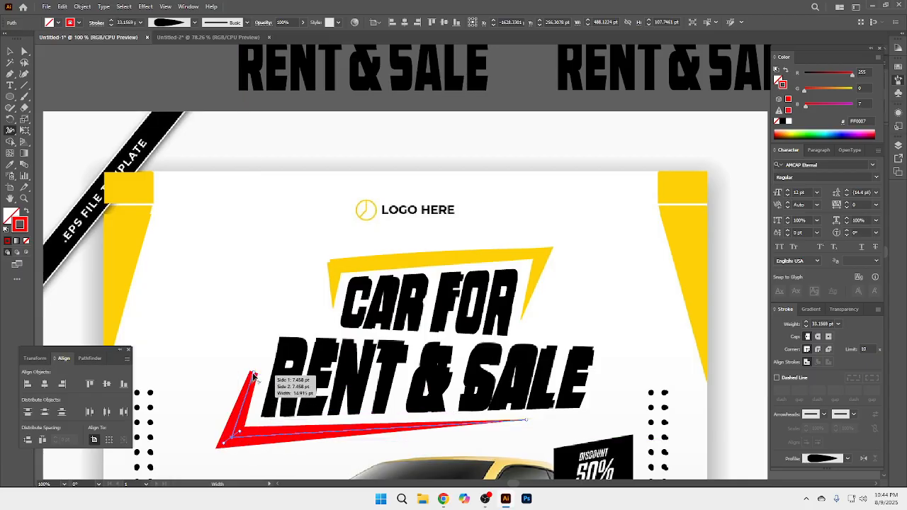
drag(253, 376, 306, 402)
key(ctrl+space)
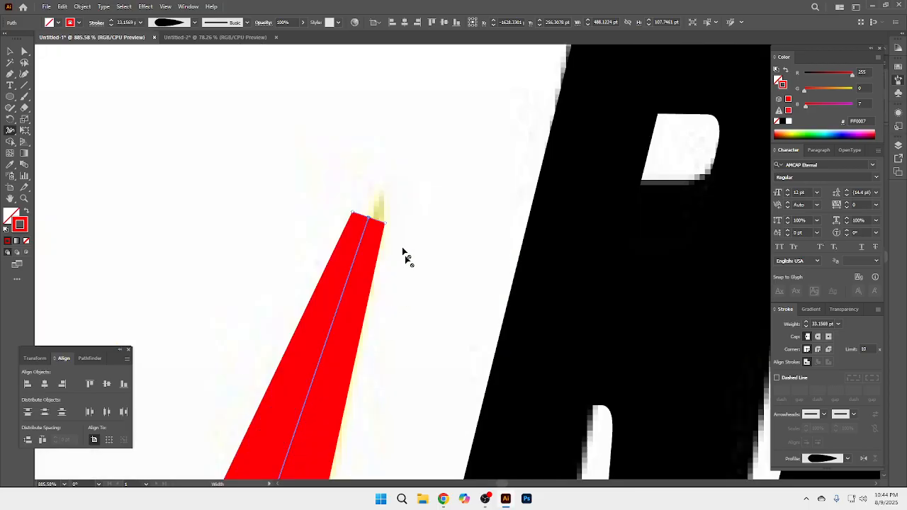
drag(389, 228, 358, 219)
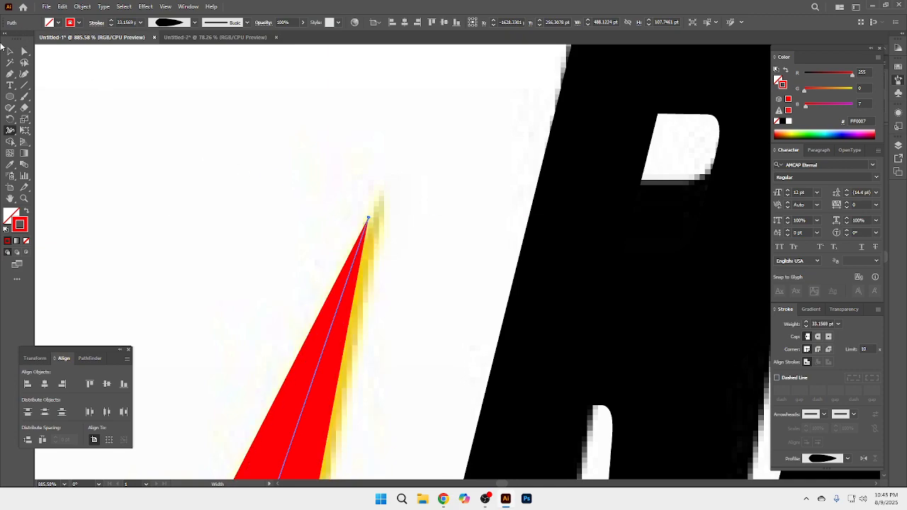
Step: Expand the appearance of the red lower frame path into a filled shape
click(9, 52)
ctrl+alt+click(522, 309)
ctrl+alt+click(523, 309)
ctrl+alt+click(522, 309)
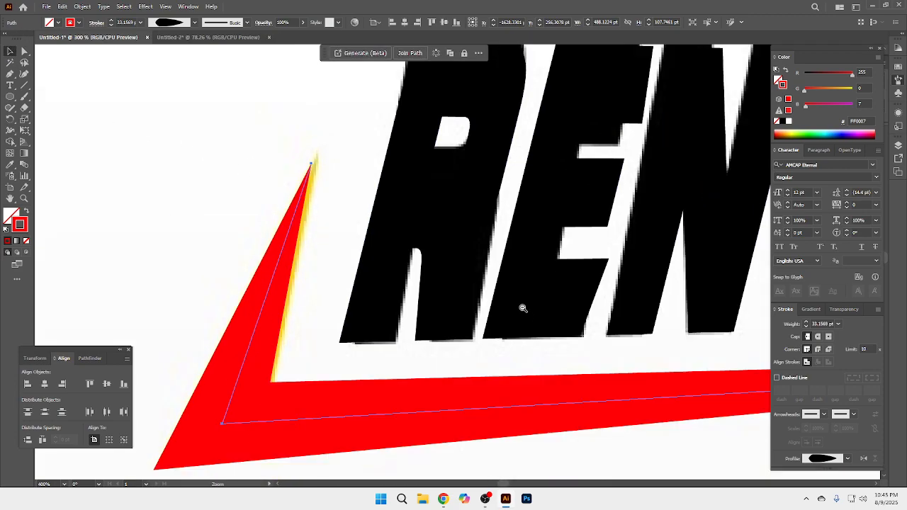
ctrl+alt+click(523, 309)
ctrl+alt+click(523, 308)
ctrl+alt+click(523, 309)
ctrl+alt+click(523, 308)
drag(516, 221, 481, 366)
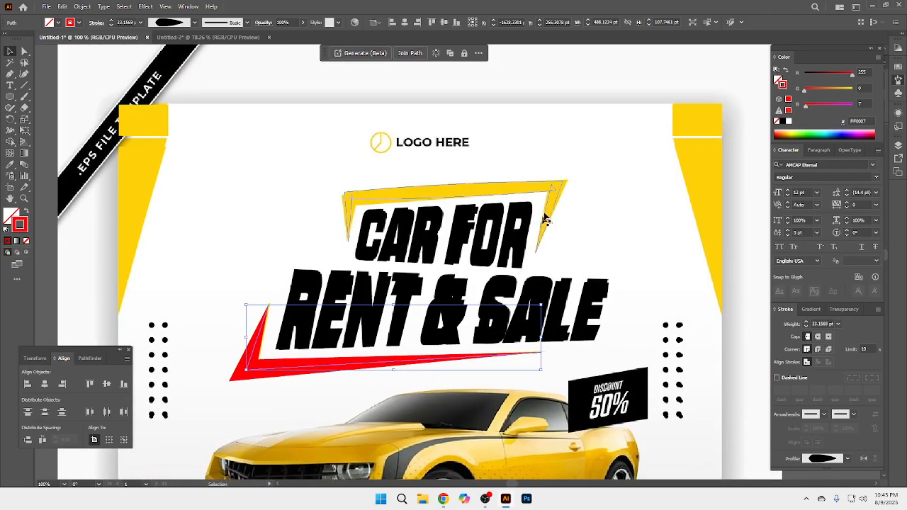
click(552, 189)
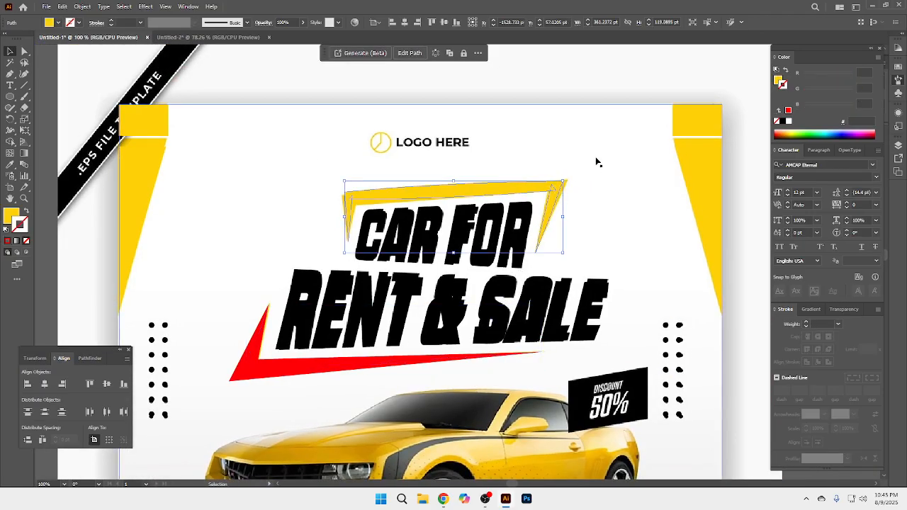
click(299, 371)
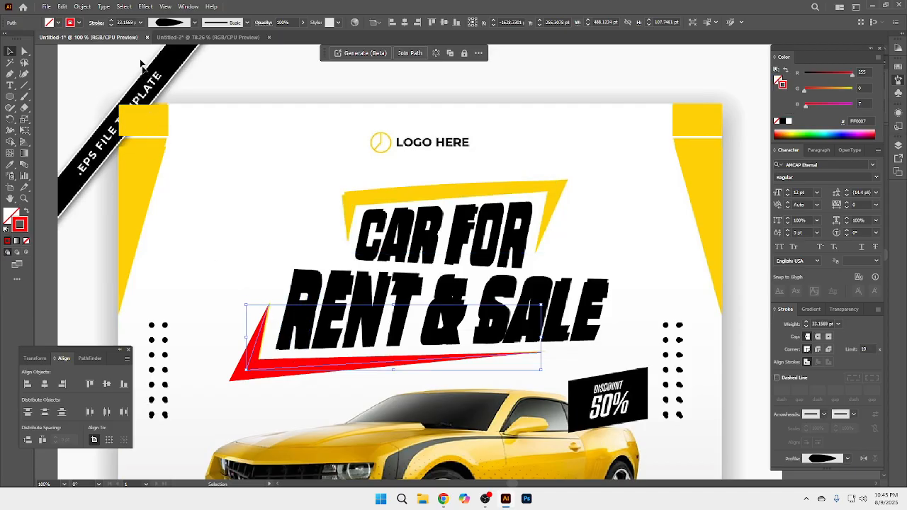
click(82, 7)
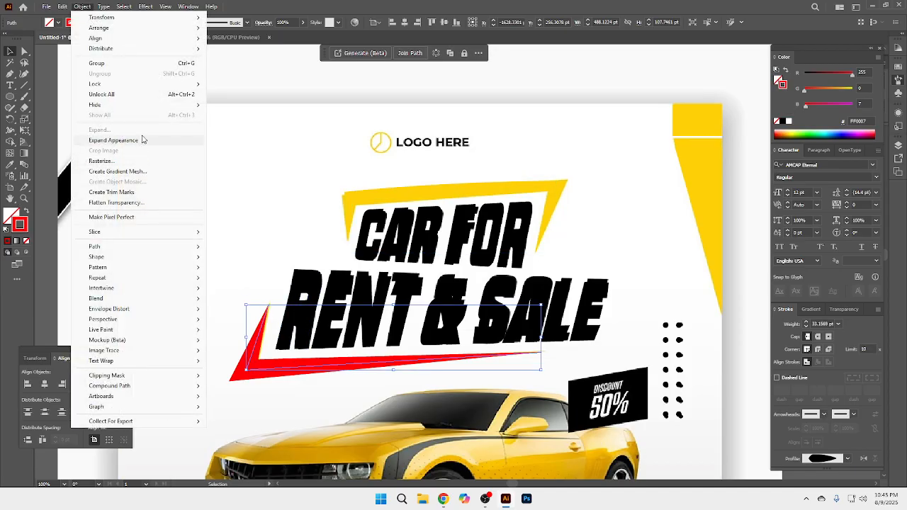
click(171, 139)
Step: Fill the expanded lower frame shape with the yellow sampled from the flyer's corner shape and deselect it
click(783, 83)
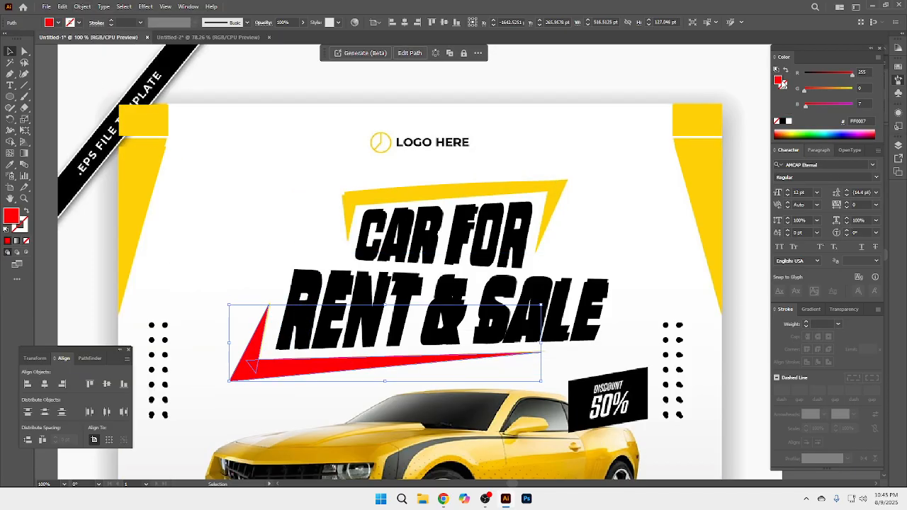
click(10, 165)
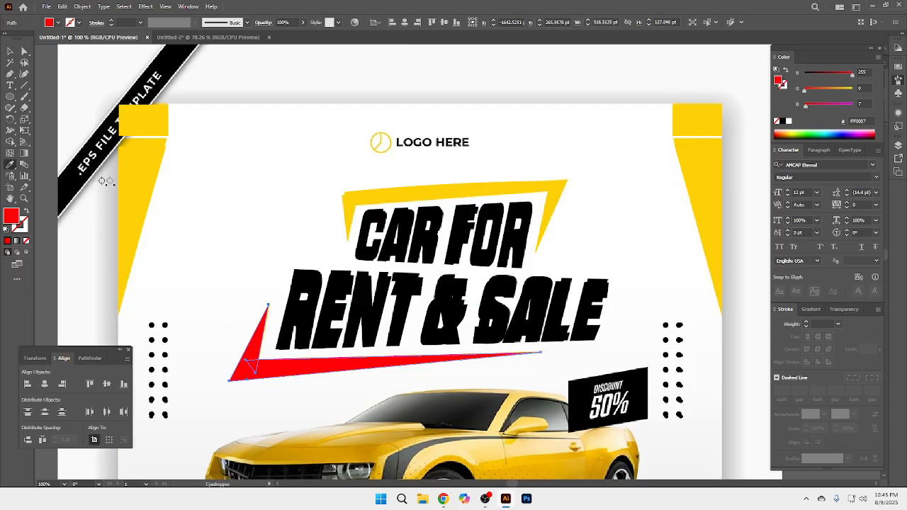
click(121, 169)
click(15, 54)
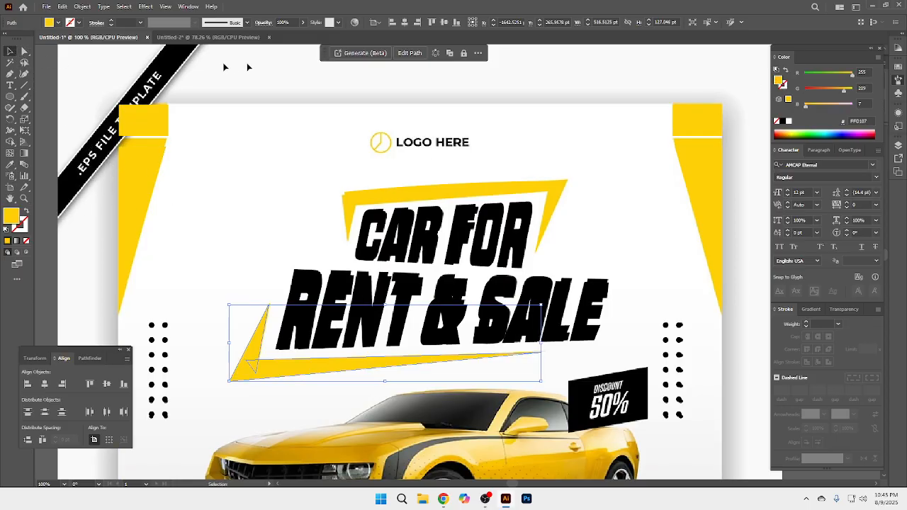
click(249, 66)
ctrl+alt+click(476, 326)
ctrl+alt+click(476, 327)
drag(503, 316, 501, 284)
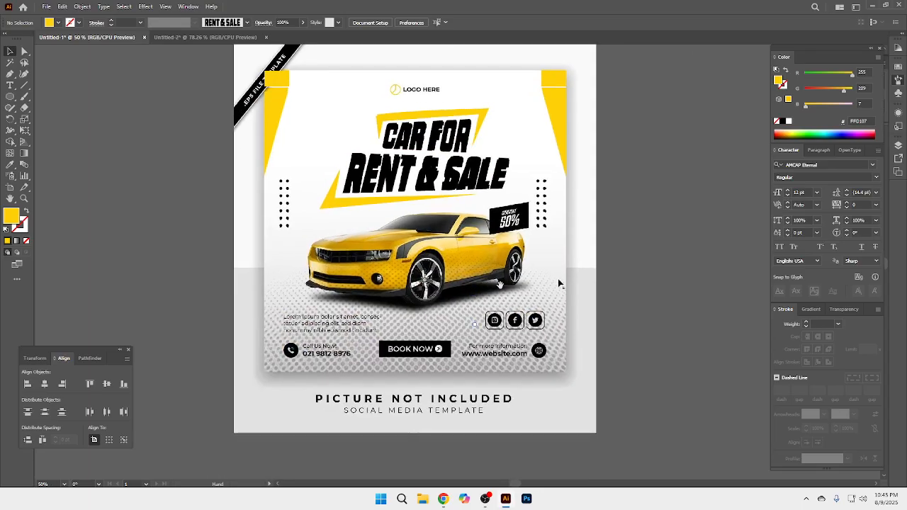
Step: Switch to Chrome and open a new browser tab
click(442, 499)
click(386, 454)
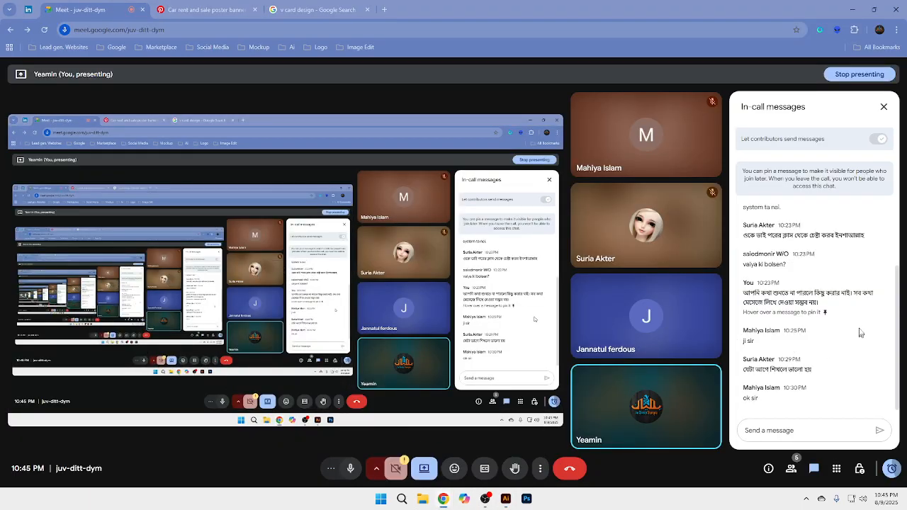
click(348, 10)
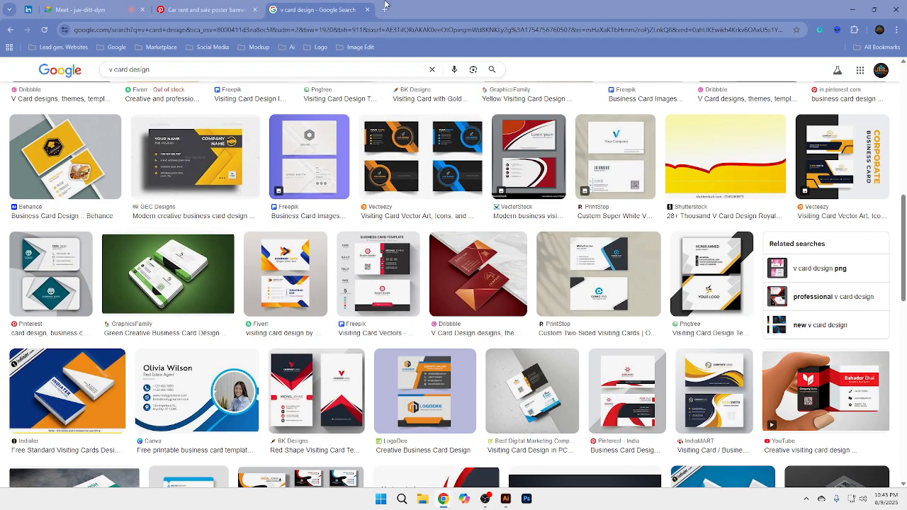
click(385, 9)
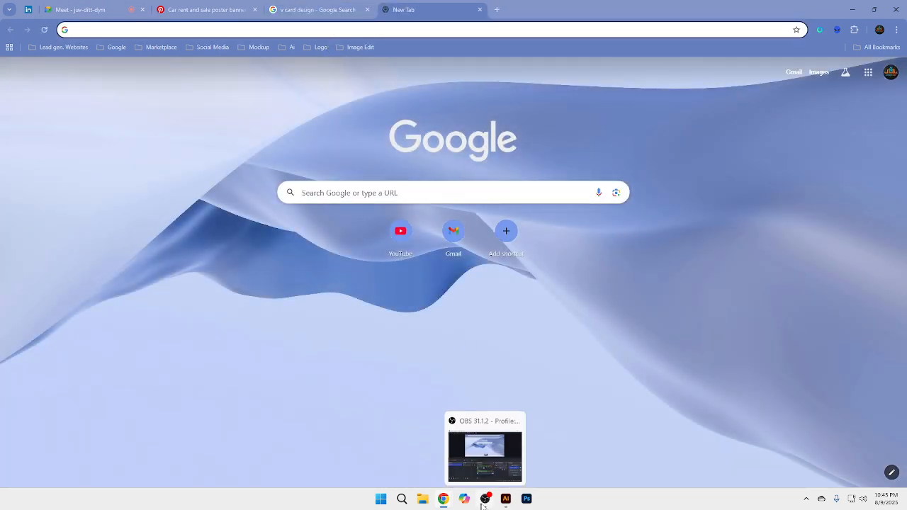
click(506, 498)
click(506, 495)
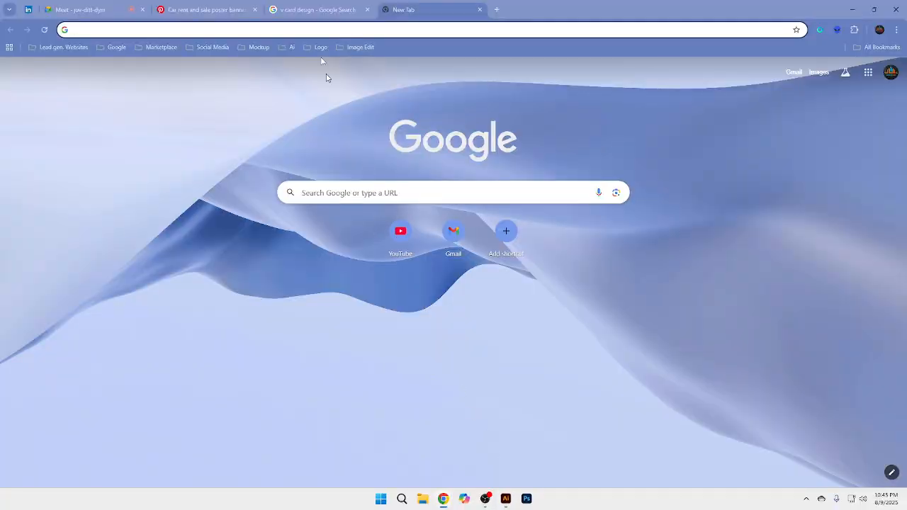
Step: Search Google for "YELLOW CAR" and refine the search to "YELLOW CAR png"
text(Y)
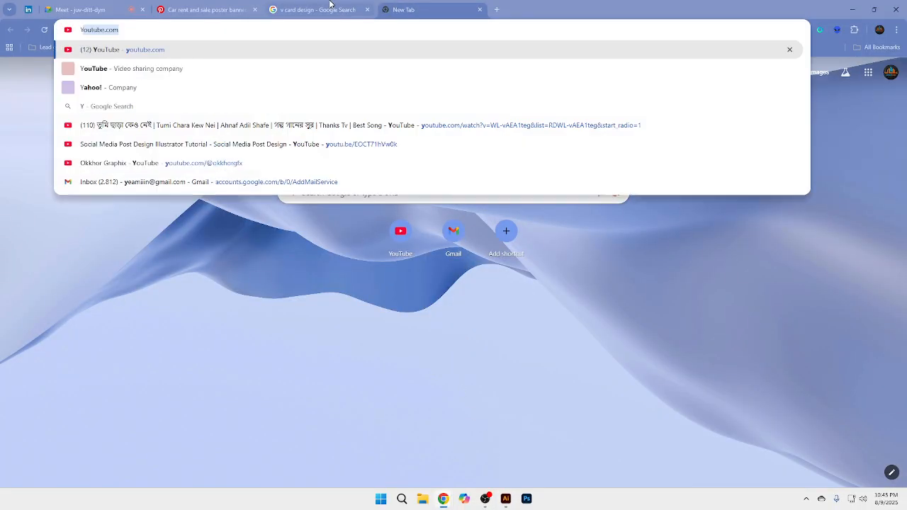
text(E)
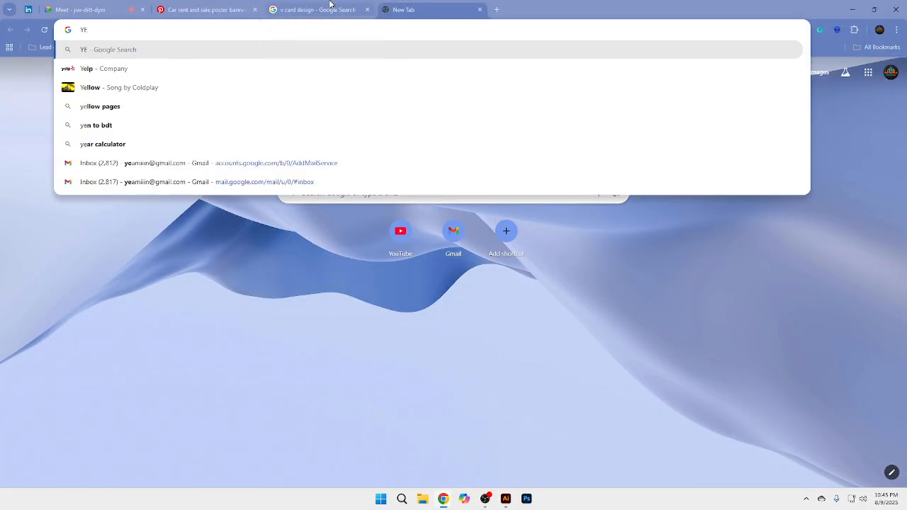
text(LLOW CAR)
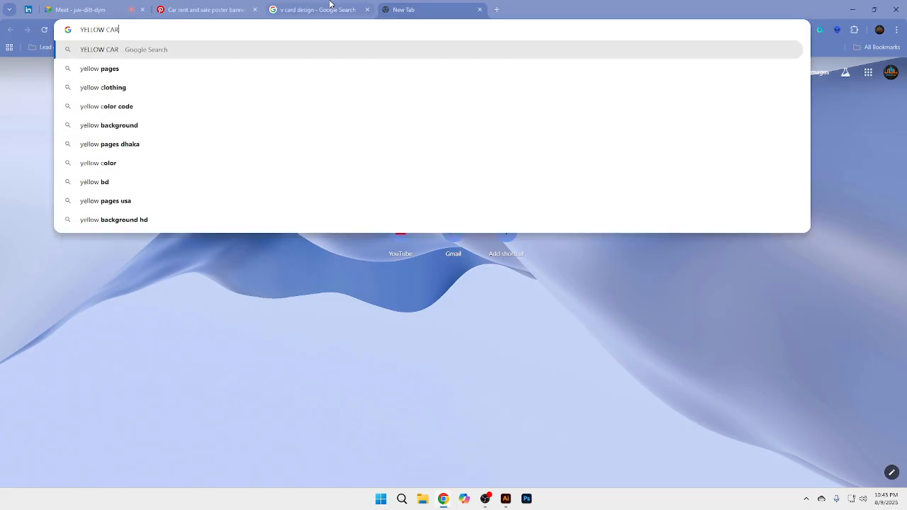
key(Return)
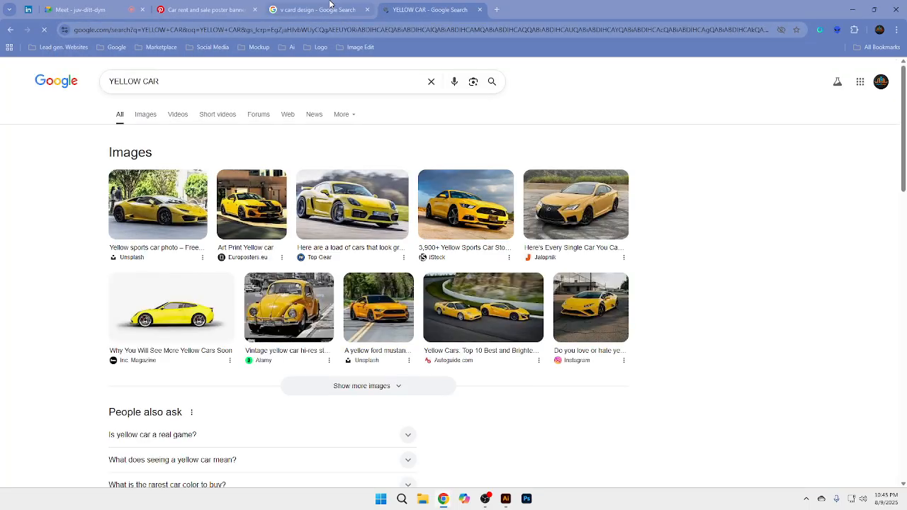
click(198, 82)
text(png)
key(Return)
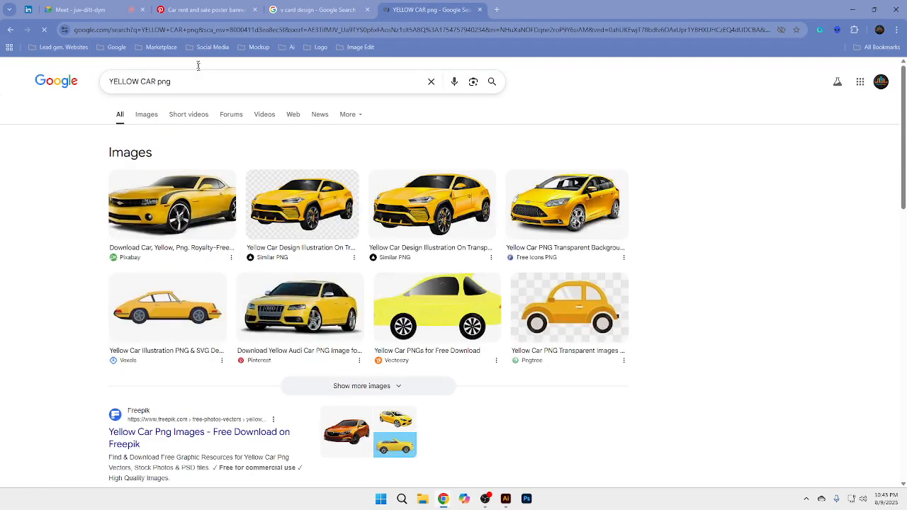
Step: Preview the Pixabay yellow car image and save it as a PNG named download (4) in Downloads
click(179, 200)
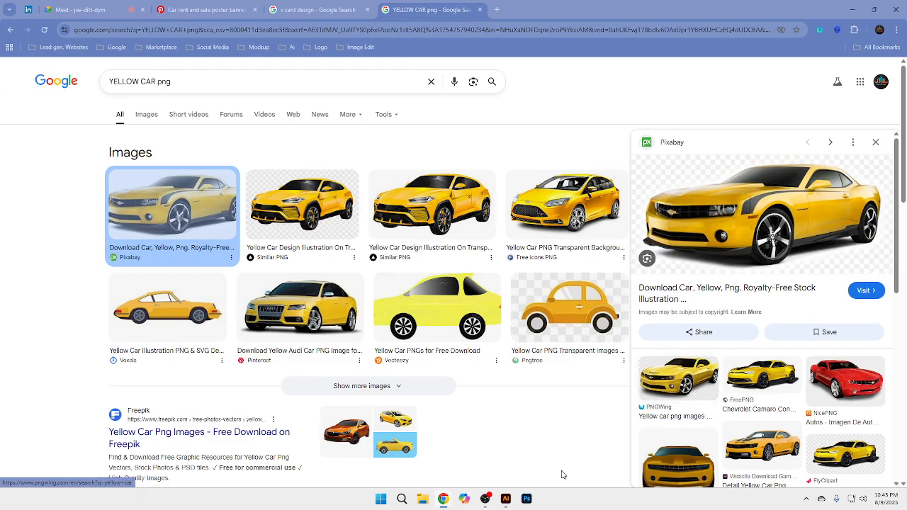
click(505, 499)
click(504, 502)
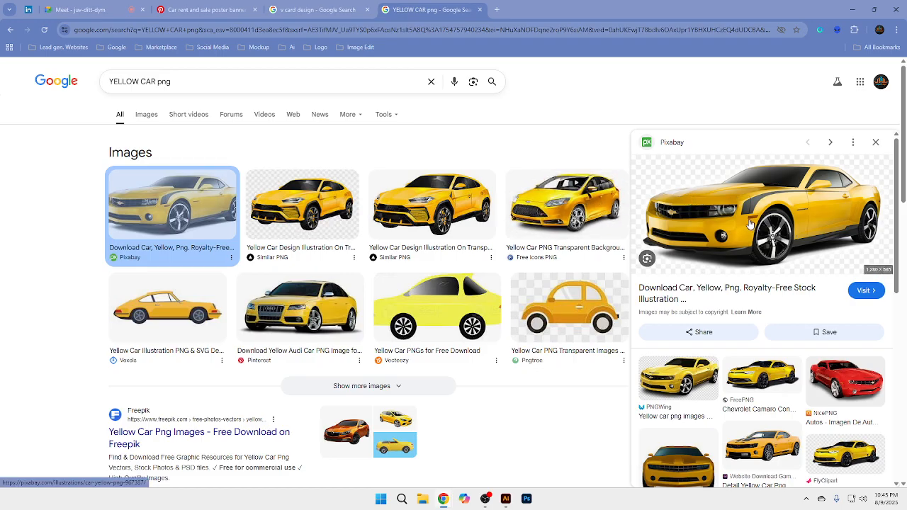
scroll(750, 224, down, 3)
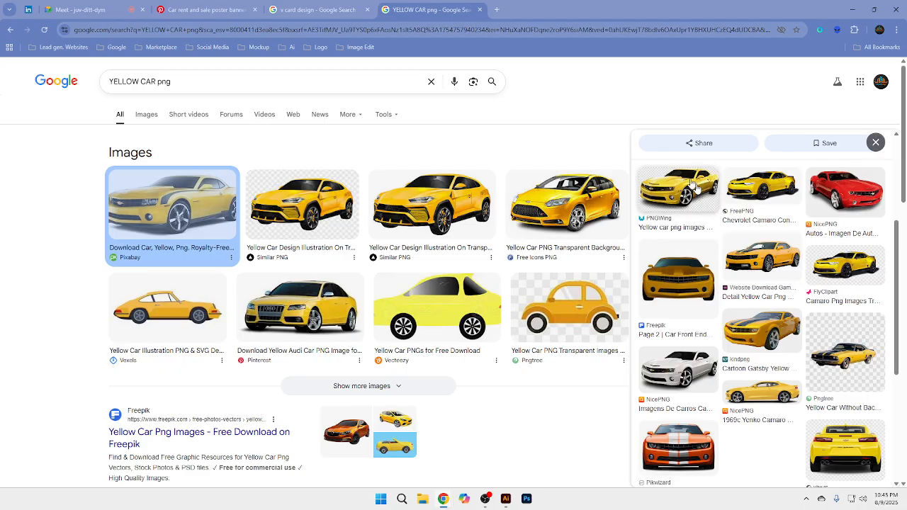
scroll(769, 270, up, 3)
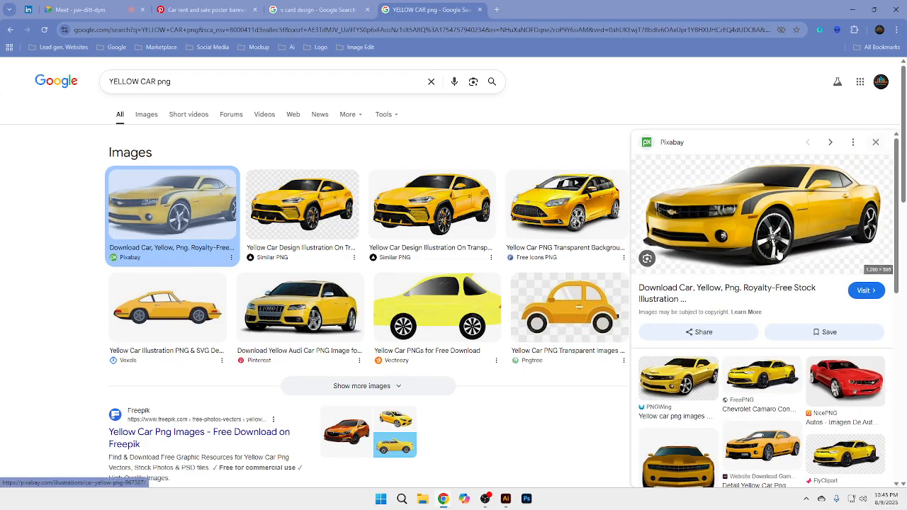
right_click(764, 192)
mouse_move(812, 410)
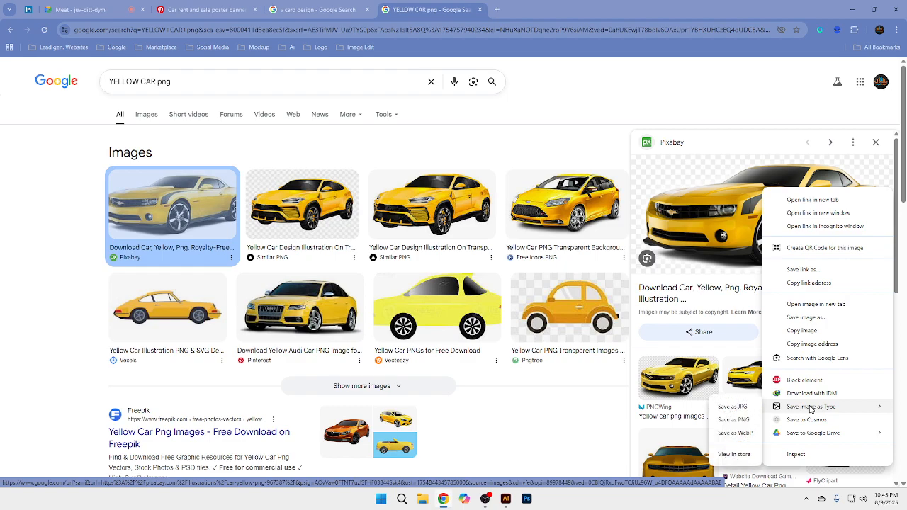
click(734, 421)
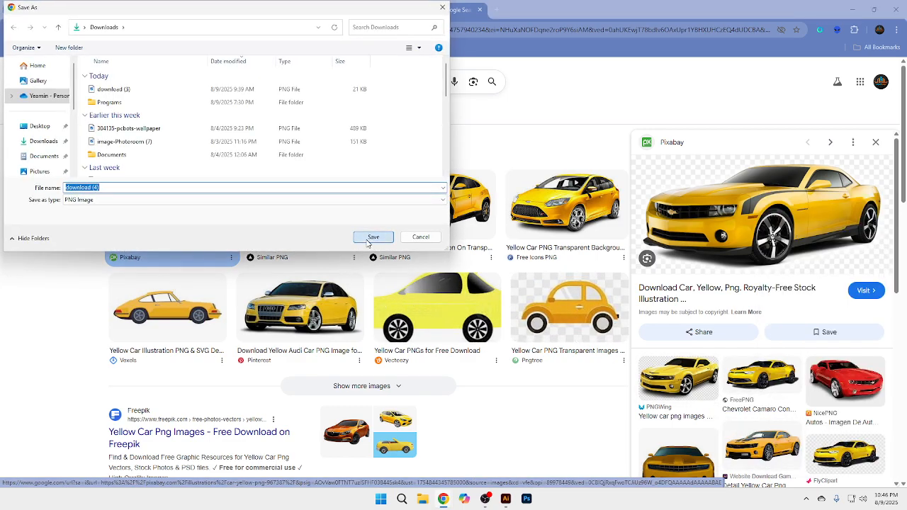
click(367, 244)
Step: Try the downloaded Pixabay car image in the Illustrator document, move it beside the flyer for comparison, and delete it
drag(844, 64, 480, 344)
mouse_move(562, 367)
mouse_down()
mouse_move(216, 300)
mouse_move(319, 277)
mouse_move(691, 229)
mouse_move(652, 234)
mouse_move(691, 305)
mouse_move(484, 313)
mouse_move(569, 321)
mouse_move(680, 310)
mouse_up()
drag(656, 353, 481, 295)
drag(479, 241, 578, 268)
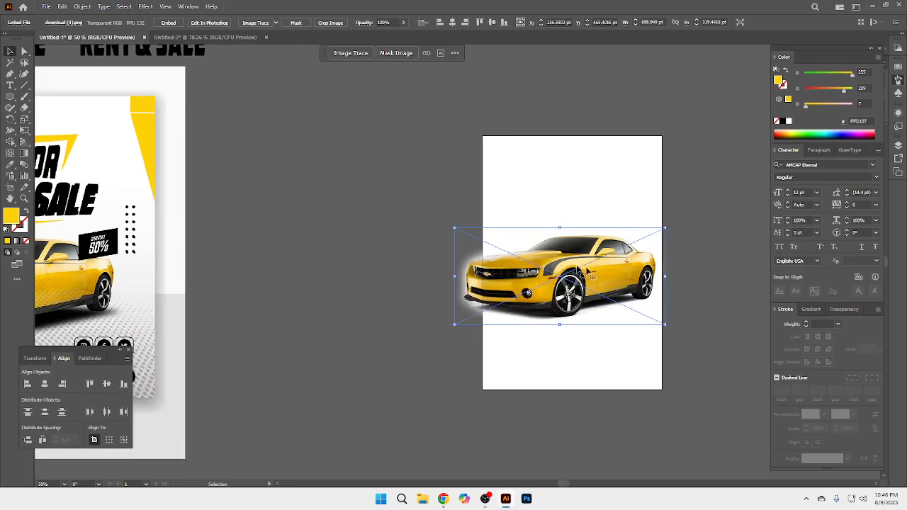
click(744, 287)
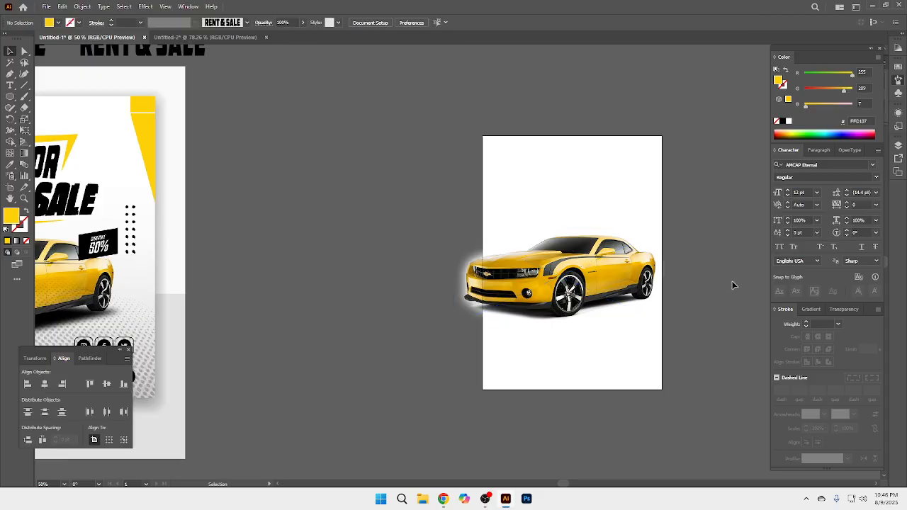
mouse_move(616, 281)
mouse_down()
mouse_move(406, 311)
mouse_move(560, 326)
mouse_move(239, 312)
mouse_move(430, 285)
mouse_move(585, 281)
mouse_move(685, 306)
mouse_up()
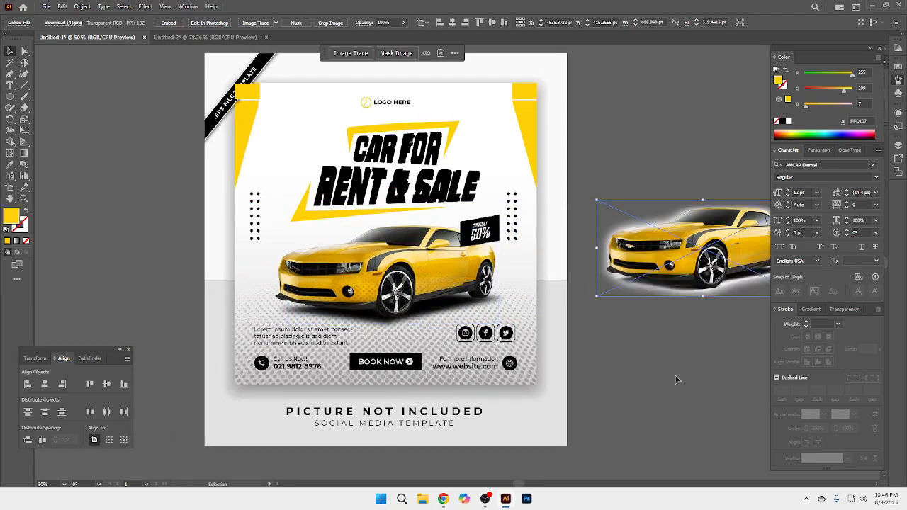
key(Delete)
Step: Return to the Chrome results and browse related yellow Camaro images to the PurePNG Chevrolet Camaro Concept preview
mouse_move(442, 500)
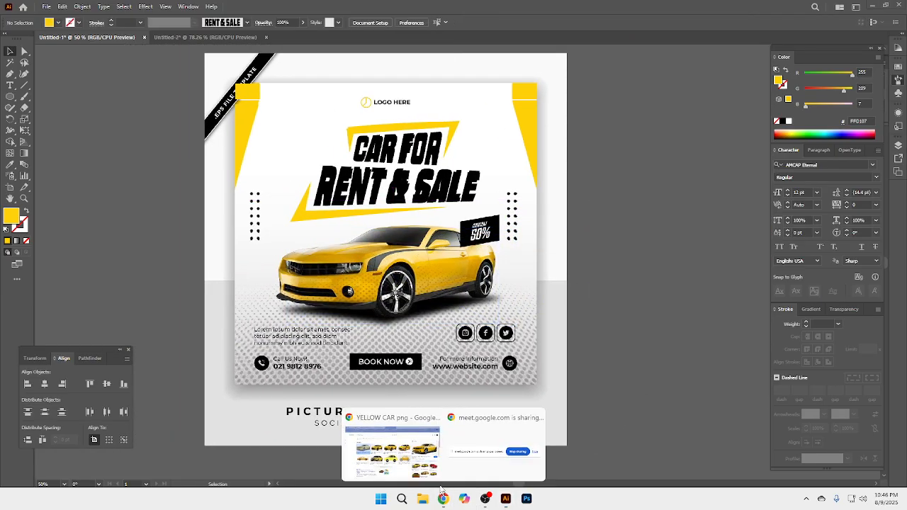
click(418, 454)
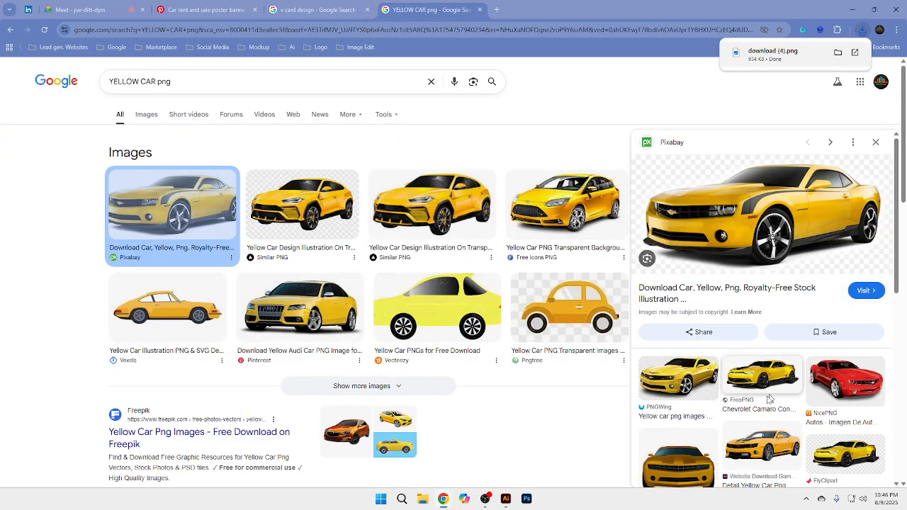
click(749, 379)
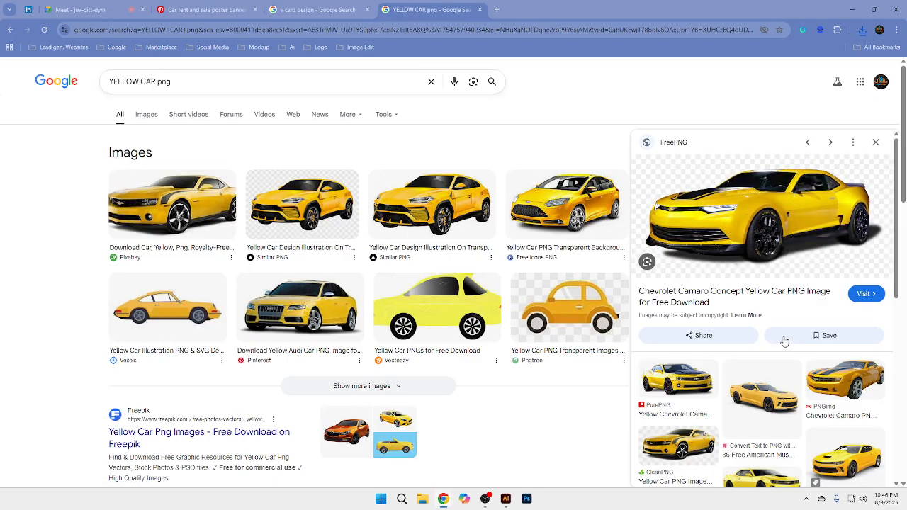
click(679, 379)
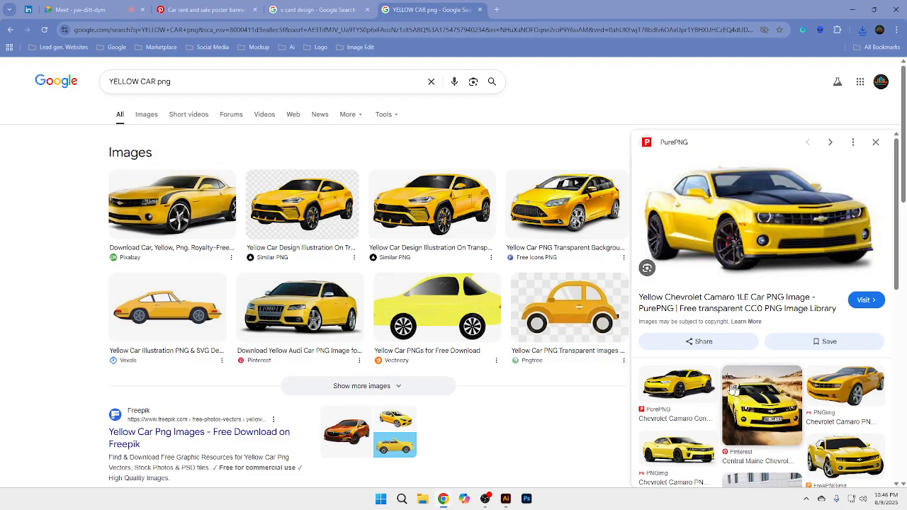
click(694, 386)
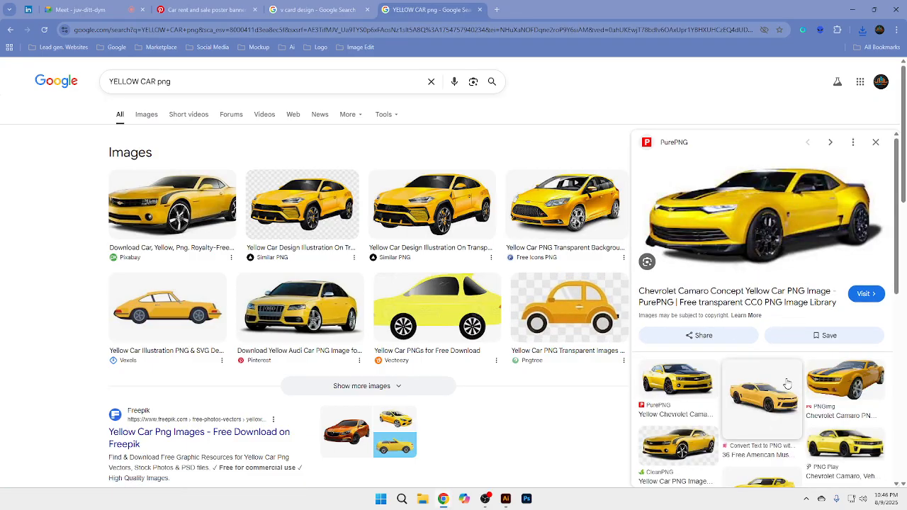
right_click(742, 200)
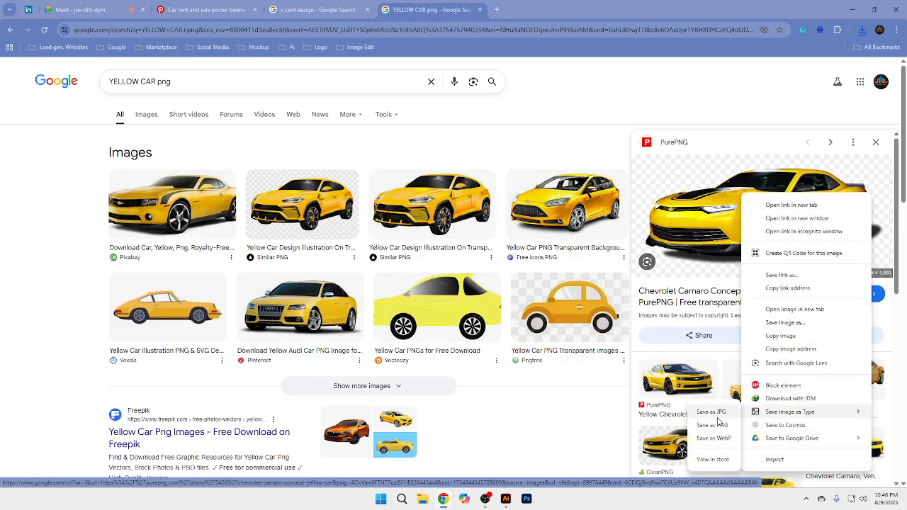
click(718, 422)
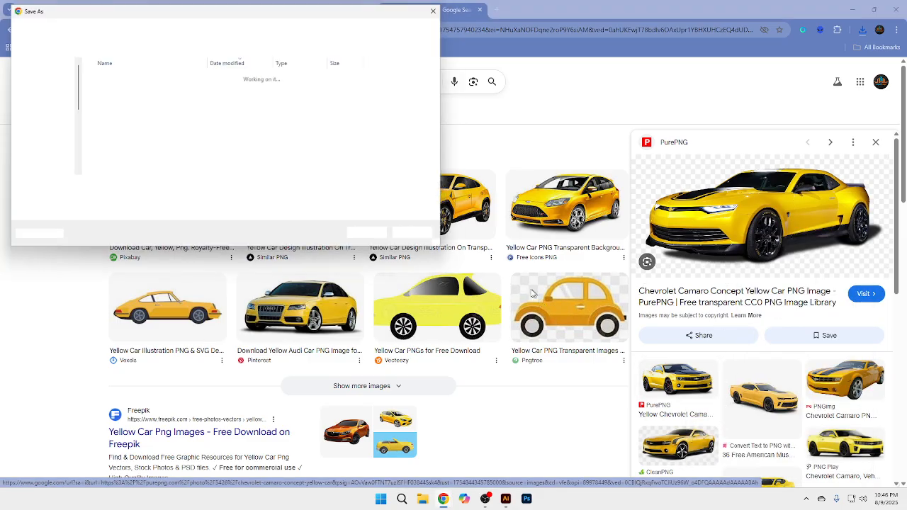
click(419, 238)
Step: Save the PurePNG Chevrolet Camaro Concept image as a PNG in Downloads
right_click(745, 190)
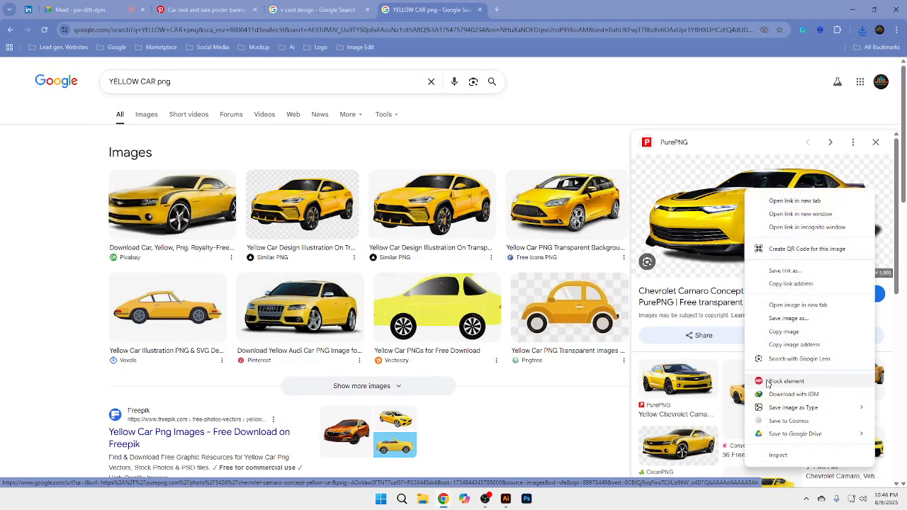
click(730, 421)
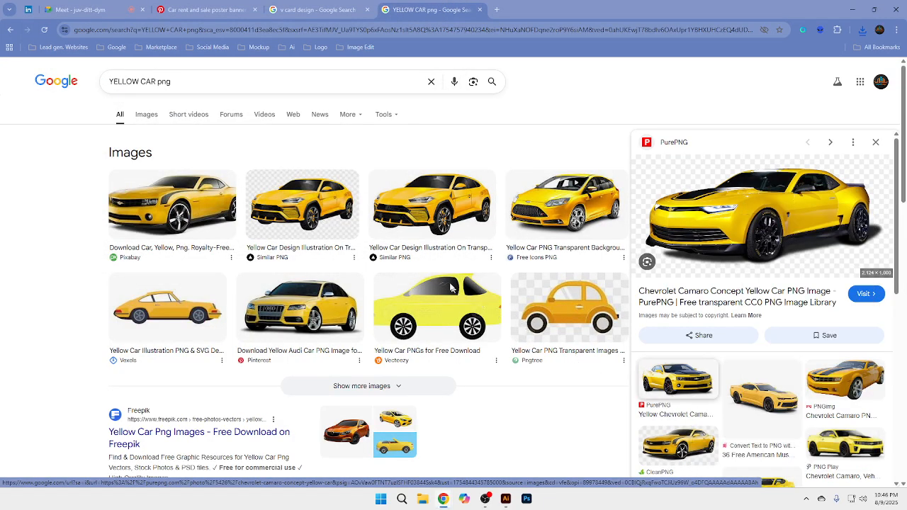
click(386, 242)
Step: Place the downloaded Camaro PNG in the Illustrator flyer and scale it to about 845 by 398 pt over the reference car
drag(772, 53, 500, 473)
drag(439, 322, 446, 320)
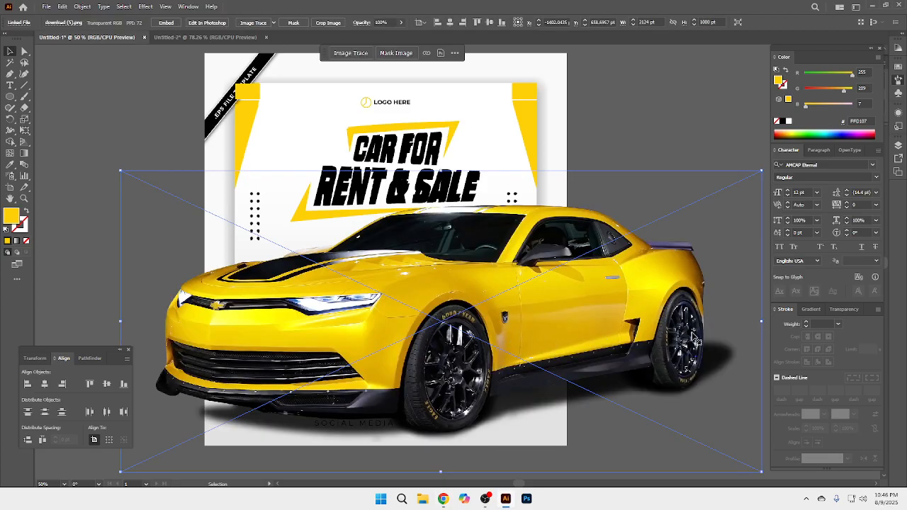
drag(761, 322, 351, 336)
drag(279, 346, 445, 291)
drag(428, 287, 395, 284)
drag(494, 321, 520, 333)
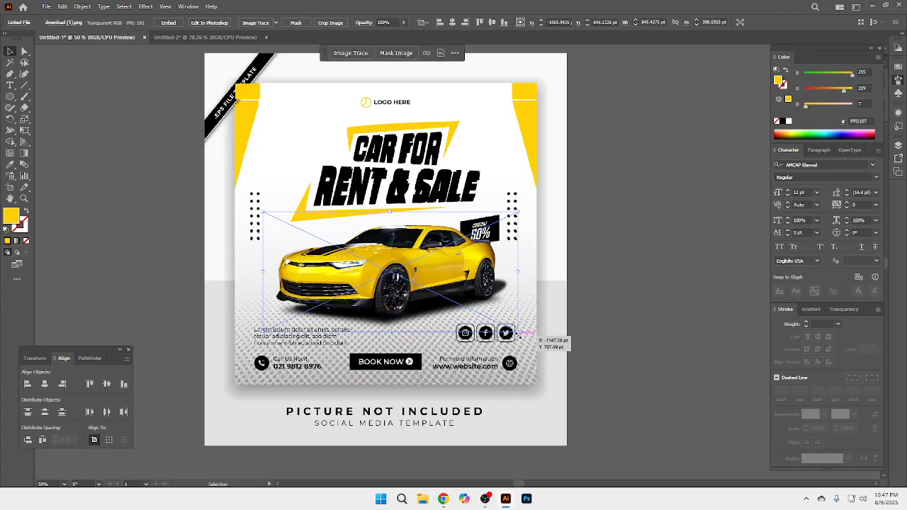
drag(519, 333, 519, 333)
click(633, 257)
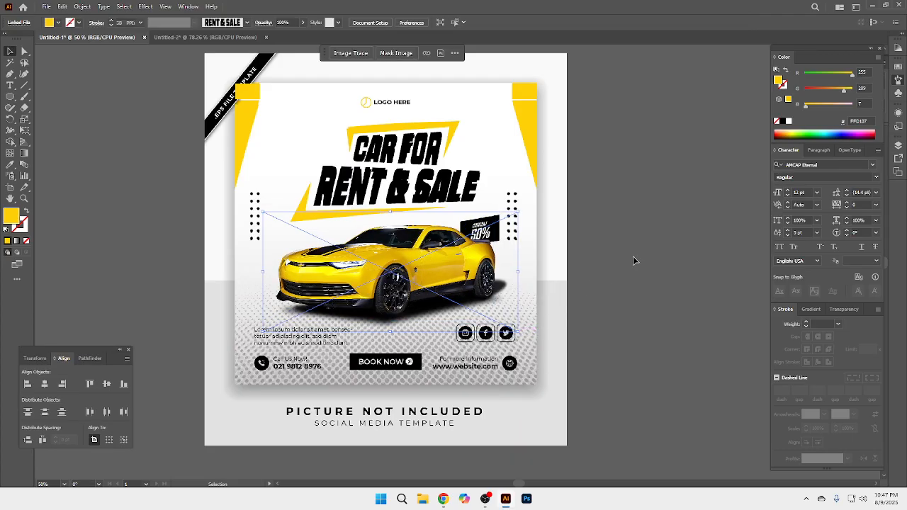
Step: Embed the linked yellow Camaro image in the flyer document
scroll(430, 247, up, 1)
click(453, 263)
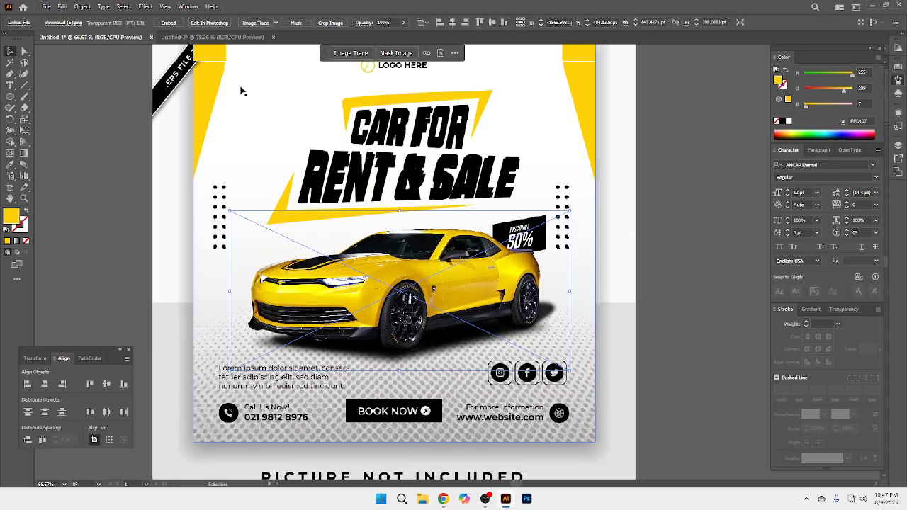
click(168, 22)
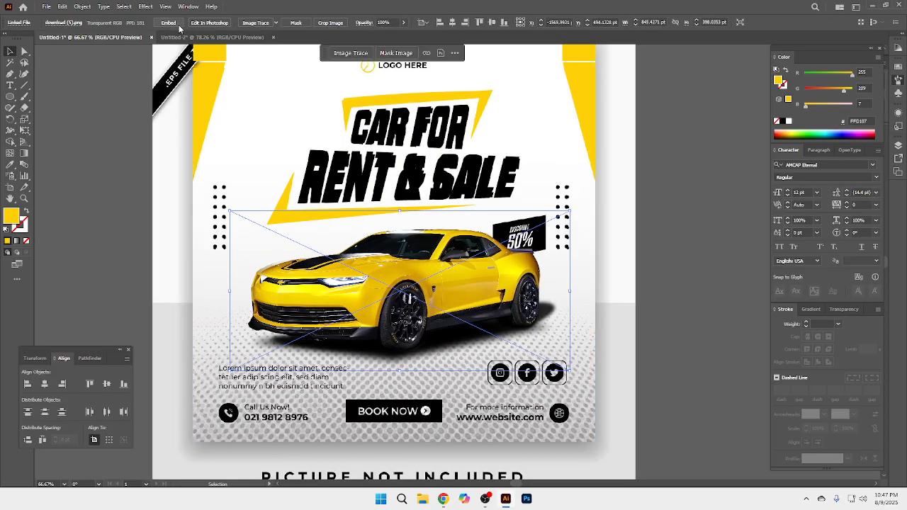
click(659, 274)
Step: Draw a rectangle about 130 by 81 pt over the reference discount tag at the car's rear
scroll(475, 258, up, 1)
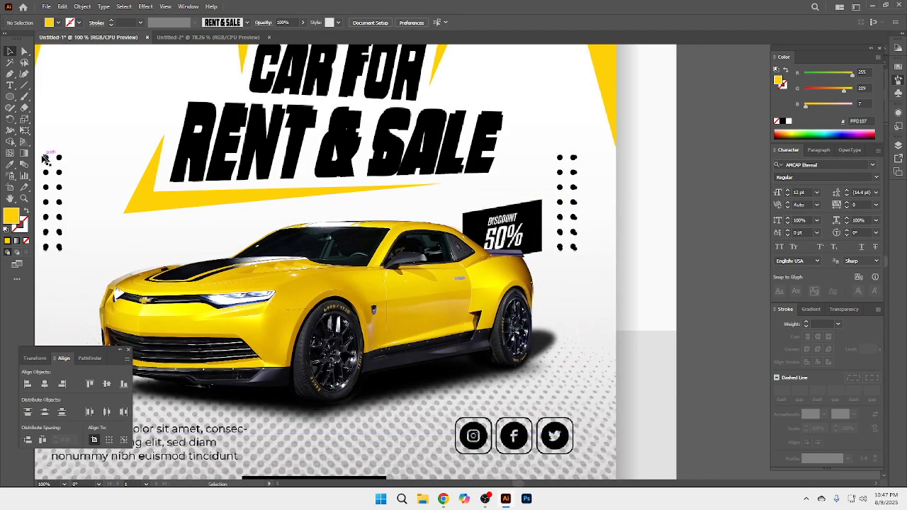
click(10, 97)
click(43, 97)
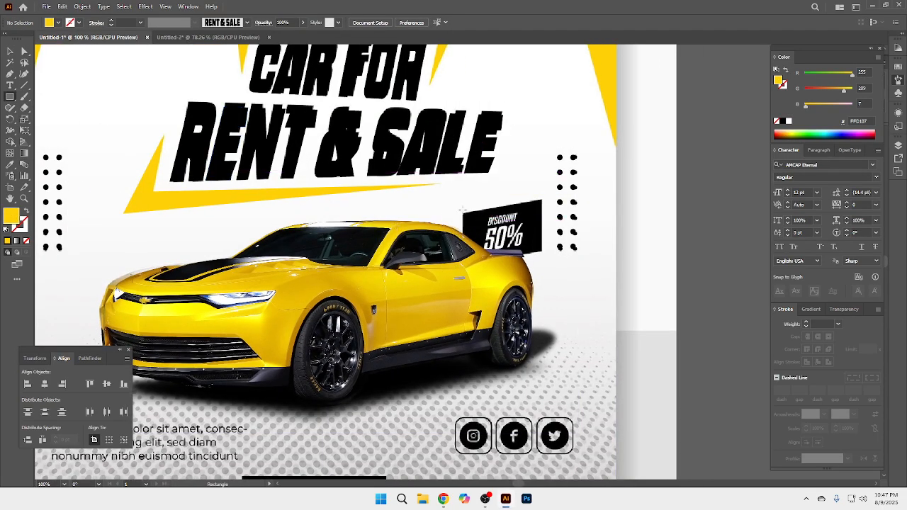
drag(461, 210, 543, 262)
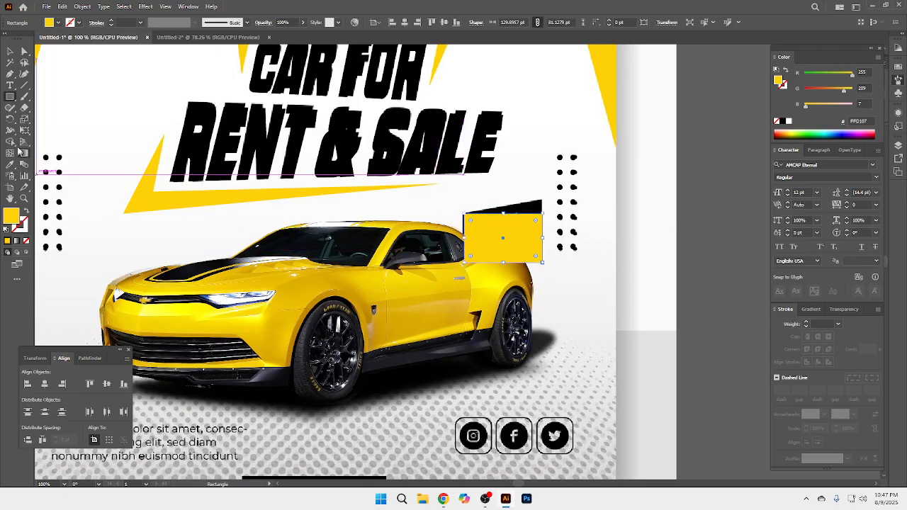
Step: Shear the rectangle upward to match the reference discount tag's slant and fill it with black, 000000
click(27, 135)
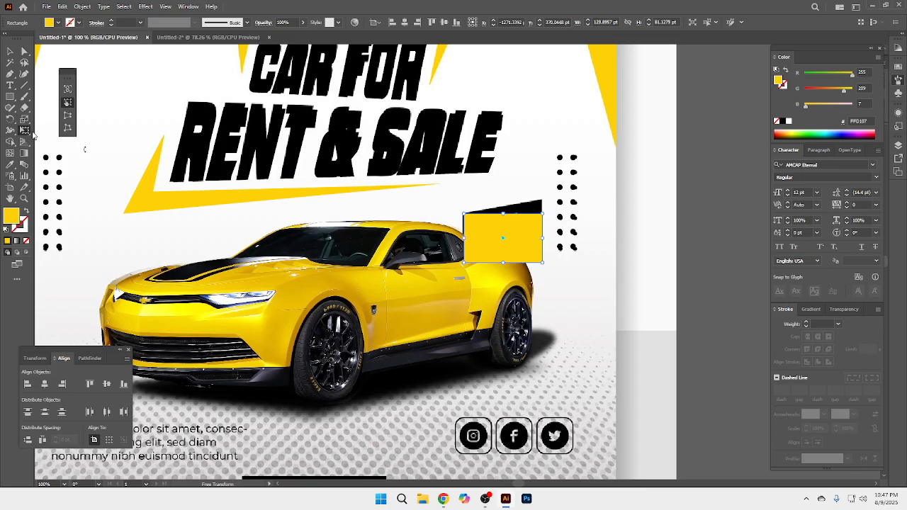
drag(542, 236, 542, 222)
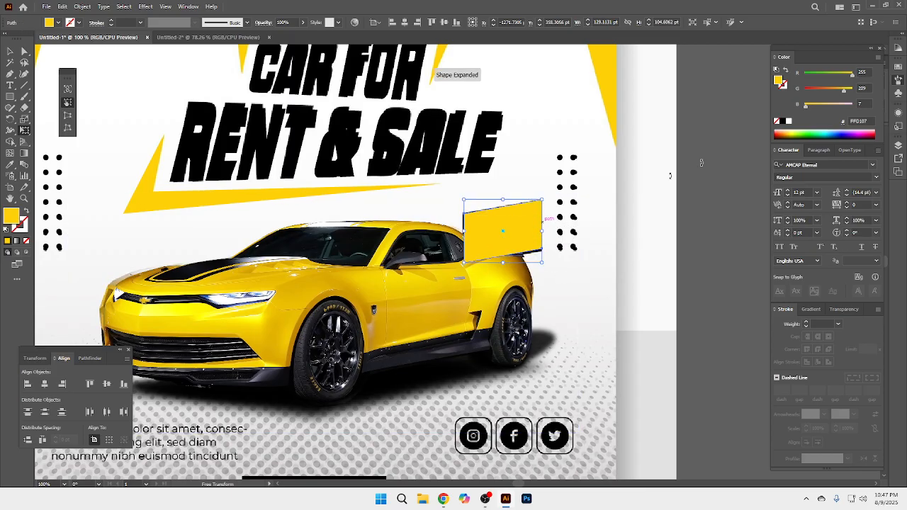
click(783, 121)
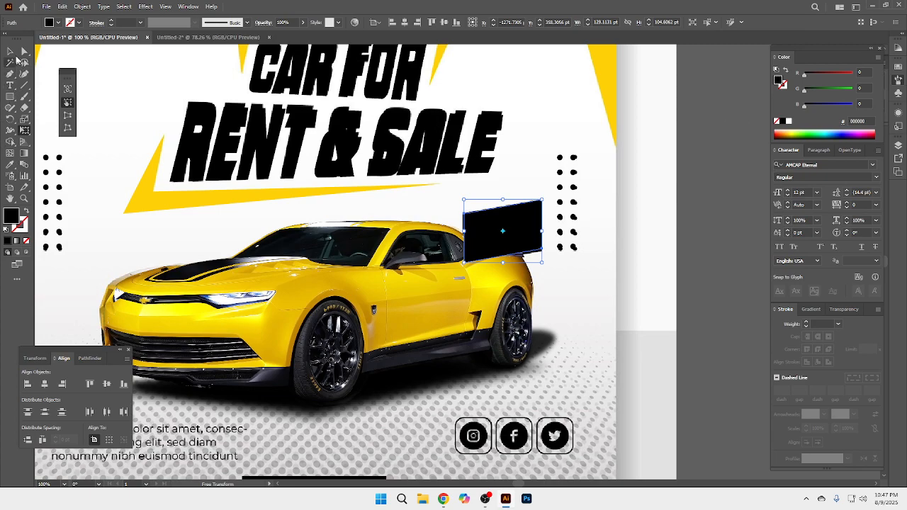
click(10, 51)
click(599, 263)
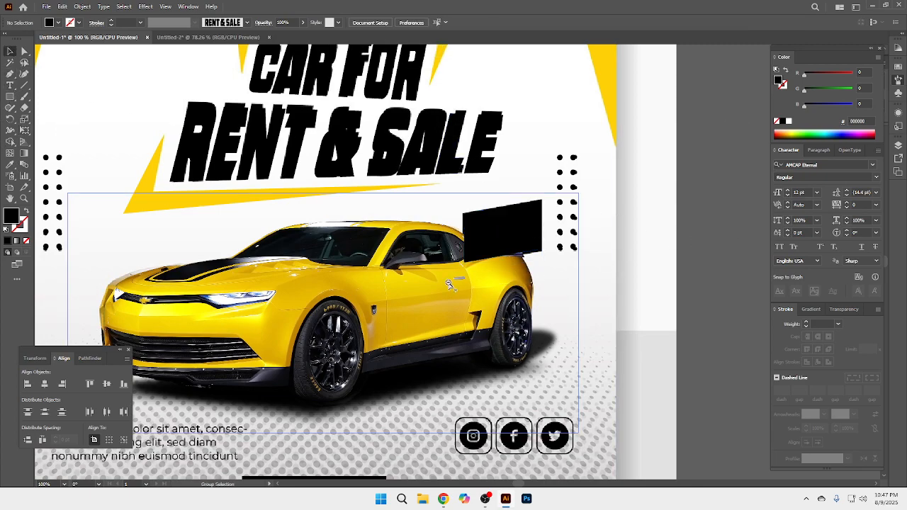
Step: Add the text "50% OFF" in AMCAP Eternal and scale it to about 85.6 pt near the black tag
key(ctrl+minus)
key(ctrl+minus)
click(10, 96)
click(10, 85)
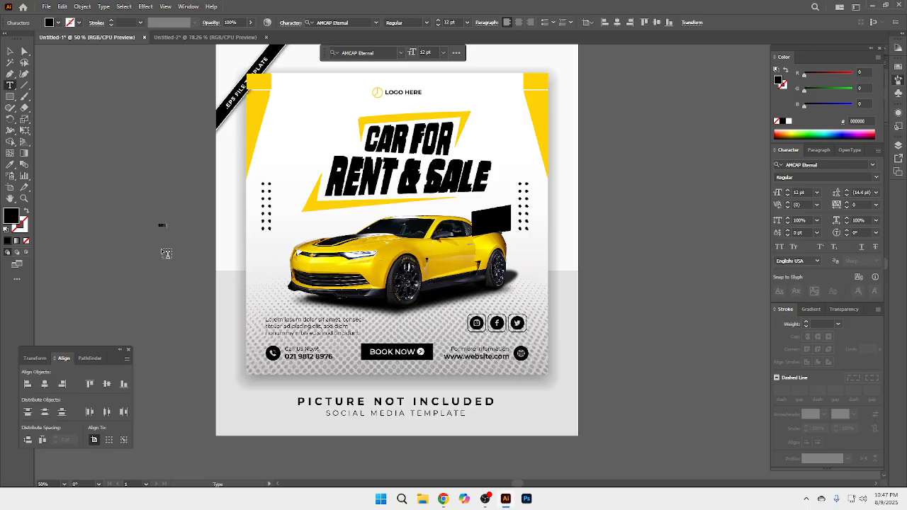
key(Escape)
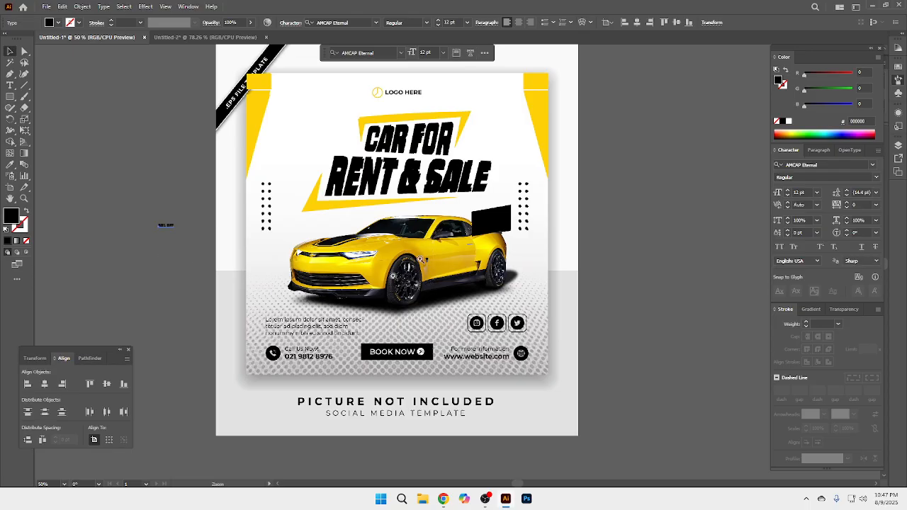
key(ctrl+equal)
drag(82, 232, 501, 235)
key(ctrl+equal)
key(ctrl+equal)
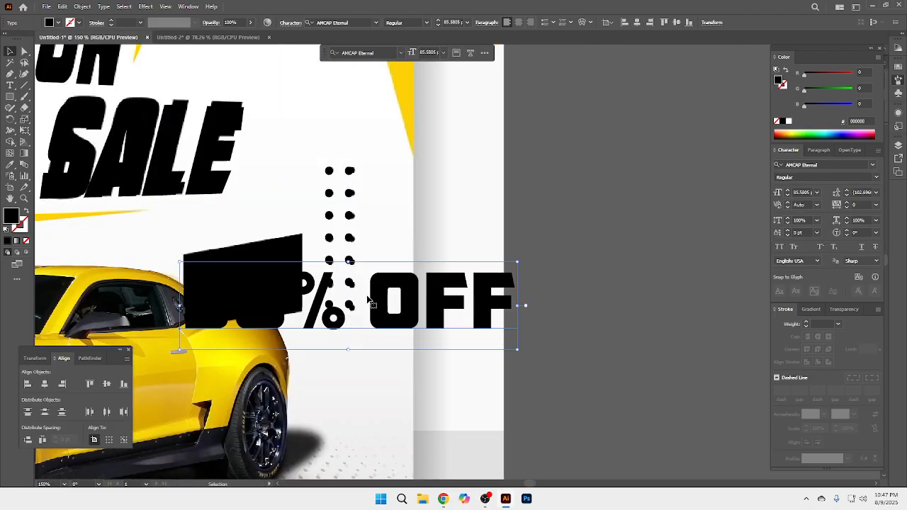
Step: Break "50% OFF" into two lines and move the text onto the empty canvas beside the flyer
double_click(368, 300)
key(BackSpace)
key(Return)
drag(327, 306, 615, 239)
click(611, 237)
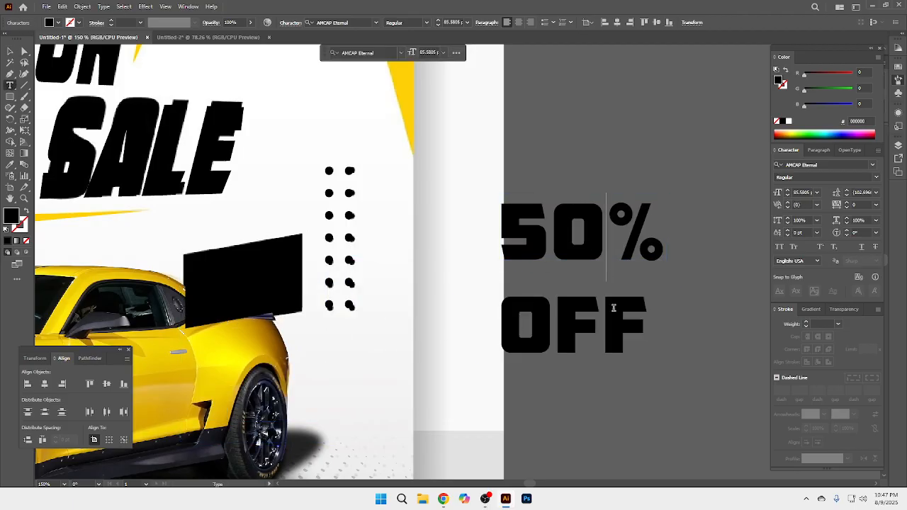
Step: Scale the "50% OFF" text to about 27.5 pt, place it on the black tag and fill it white
key(Escape)
drag(667, 374, 234, 314)
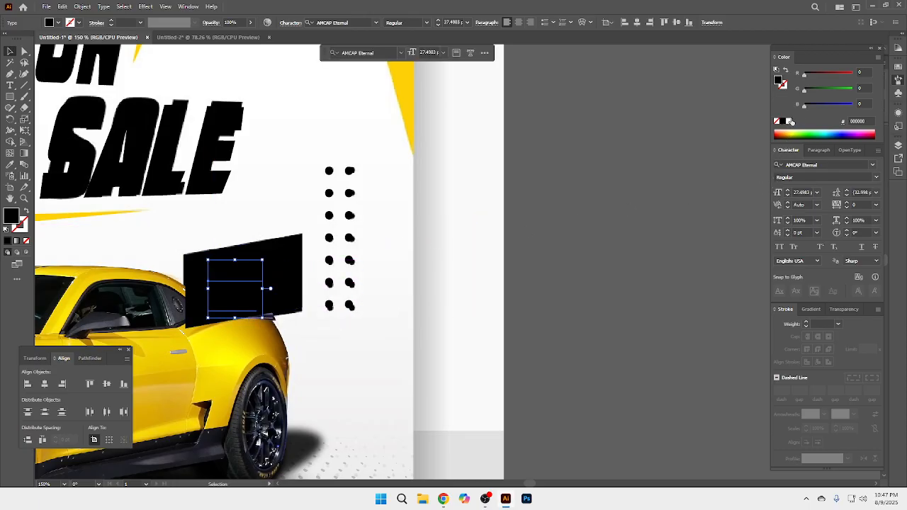
click(791, 122)
drag(229, 307, 239, 303)
Step: Enlarge only the "50" in the discount text to 43 pt
double_click(225, 269)
drag(225, 270, 217, 269)
click(787, 190)
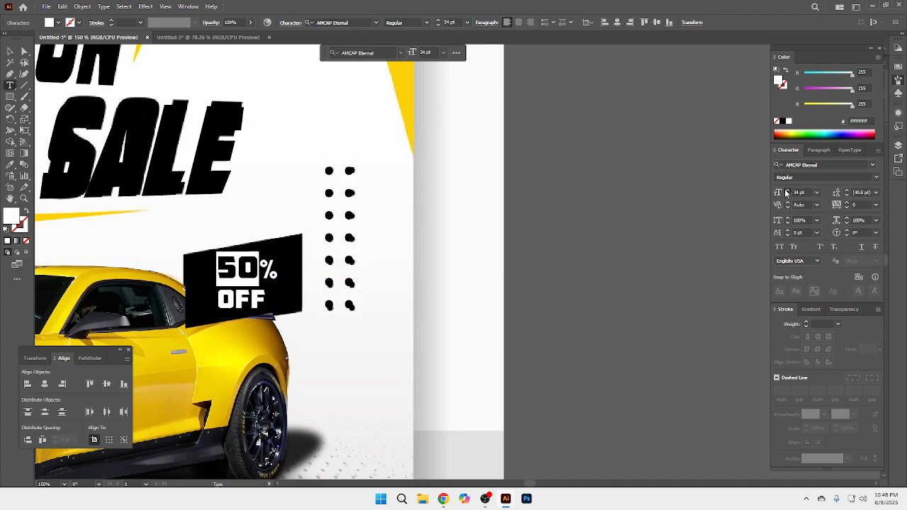
key(Escape)
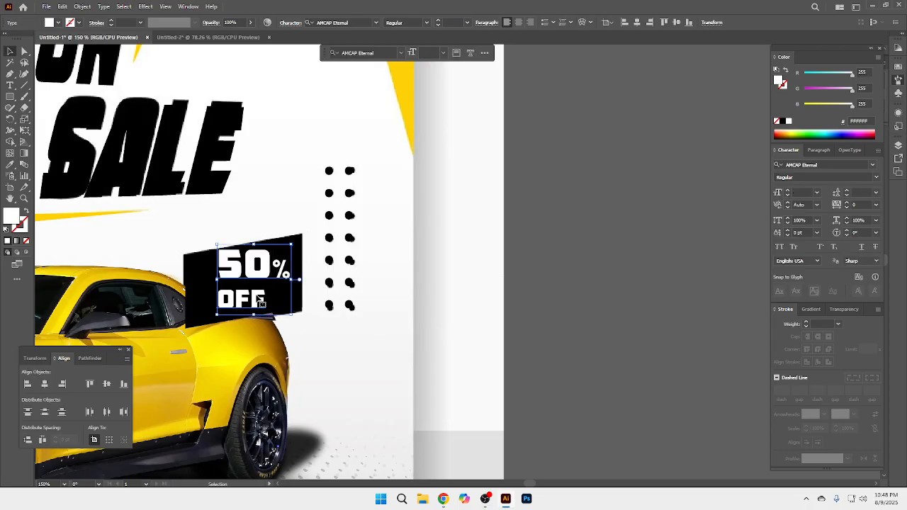
Step: Set the leading of the "50% OFF" text to 27 pt
click(846, 196)
click(846, 195)
click(847, 195)
click(846, 196)
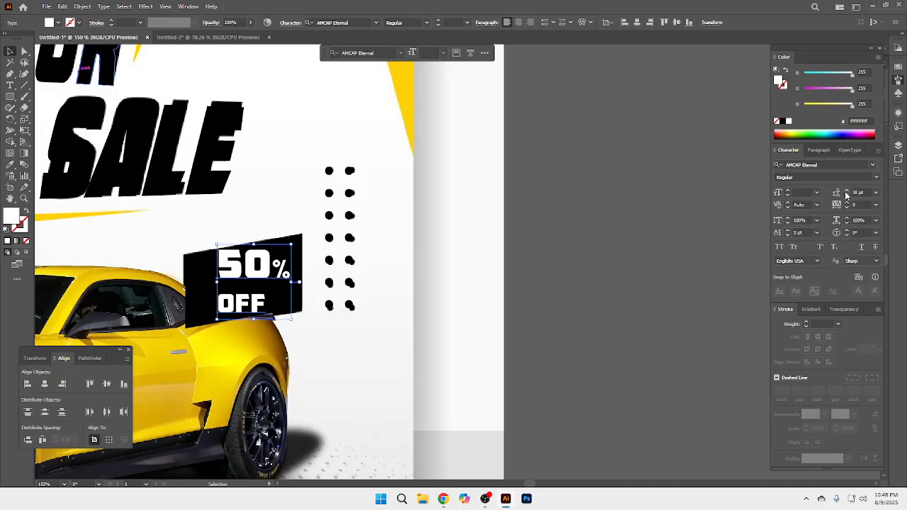
click(845, 195)
click(846, 195)
click(846, 195)
click(846, 196)
click(846, 196)
click(846, 196)
click(845, 196)
click(845, 196)
Step: Position the "50% OFF" text within the black tag and shear it upward to follow the tag's slant
drag(245, 277, 242, 281)
click(24, 131)
drag(289, 282, 289, 272)
key(v)
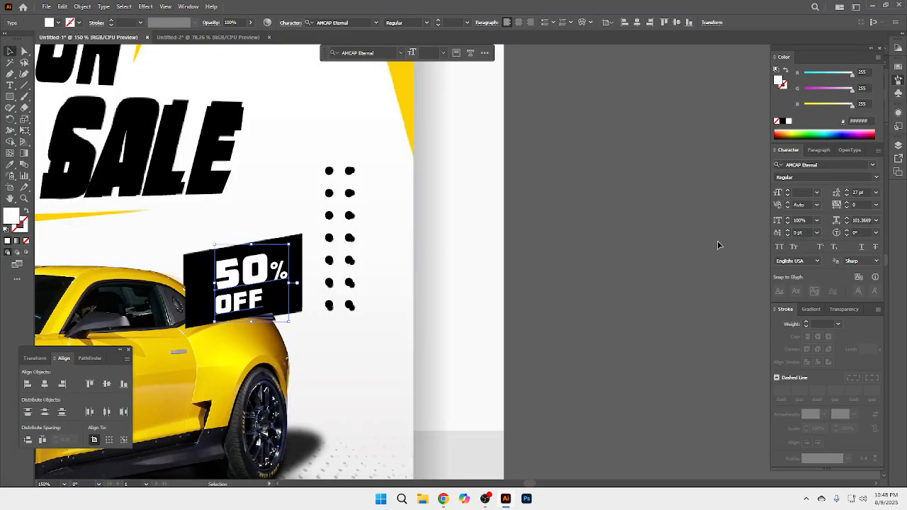
click(685, 248)
Step: Move the reference flyer image off the artboard to sit beside the recreated design for comparison
scroll(711, 197, down, 2)
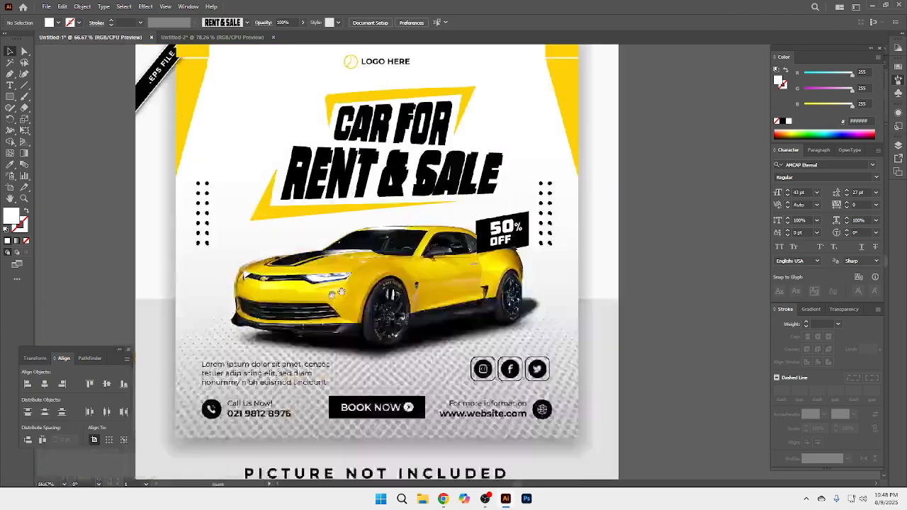
drag(525, 278, 514, 232)
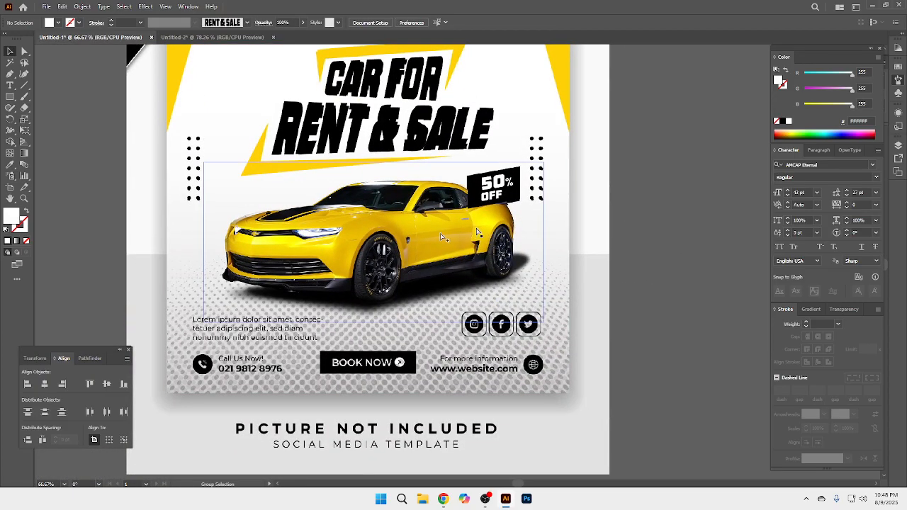
scroll(492, 254, down, 2)
drag(494, 255, 480, 259)
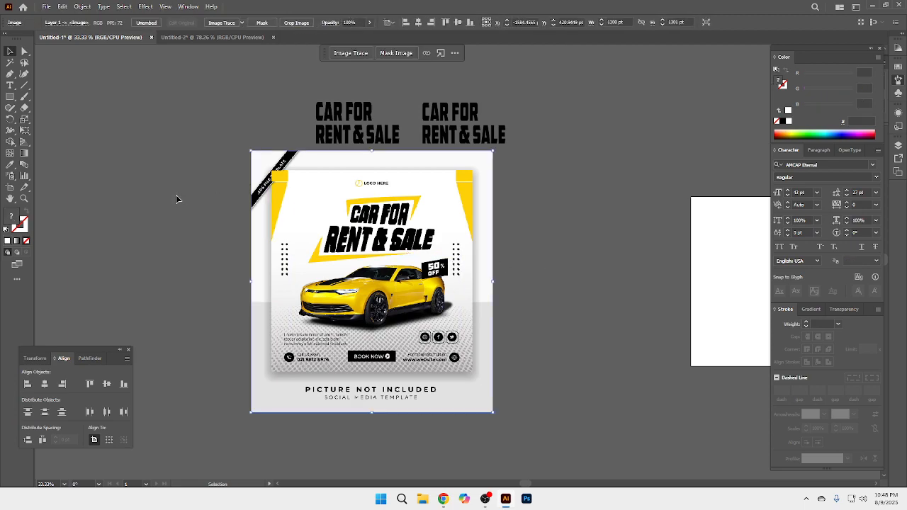
drag(250, 233, 20, 239)
drag(220, 269, 182, 265)
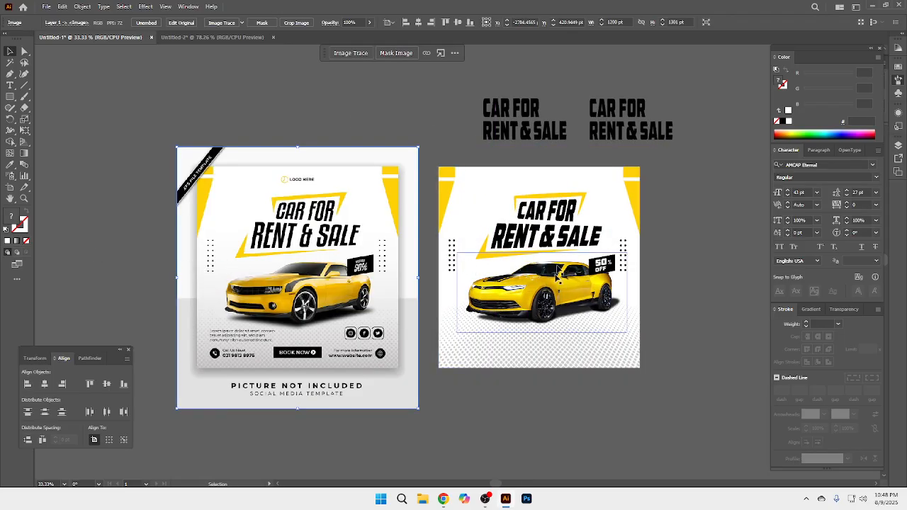
click(677, 261)
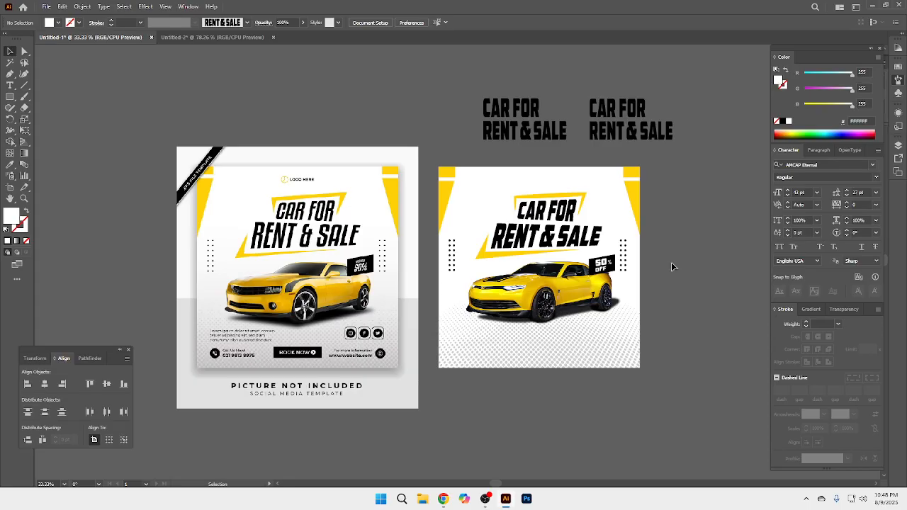
Step: Draw a rectangle about 264 by 55 pt centred below the car near the flyer's lower edge, fill it black, and nudge it into place
key(z)
click(530, 275)
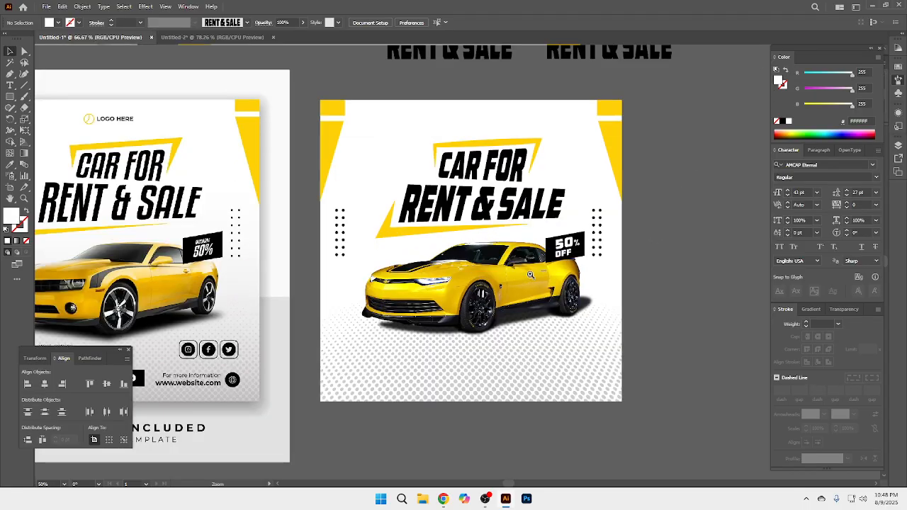
click(530, 275)
drag(482, 311, 576, 308)
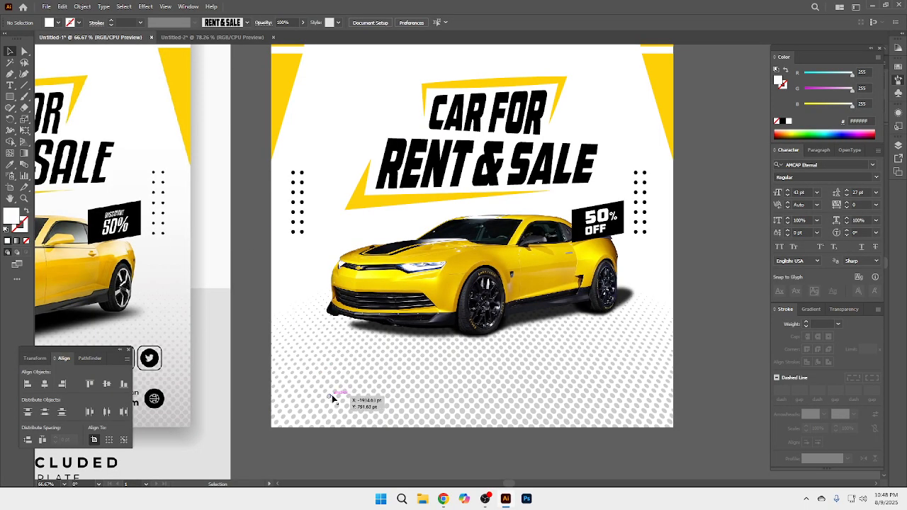
click(14, 97)
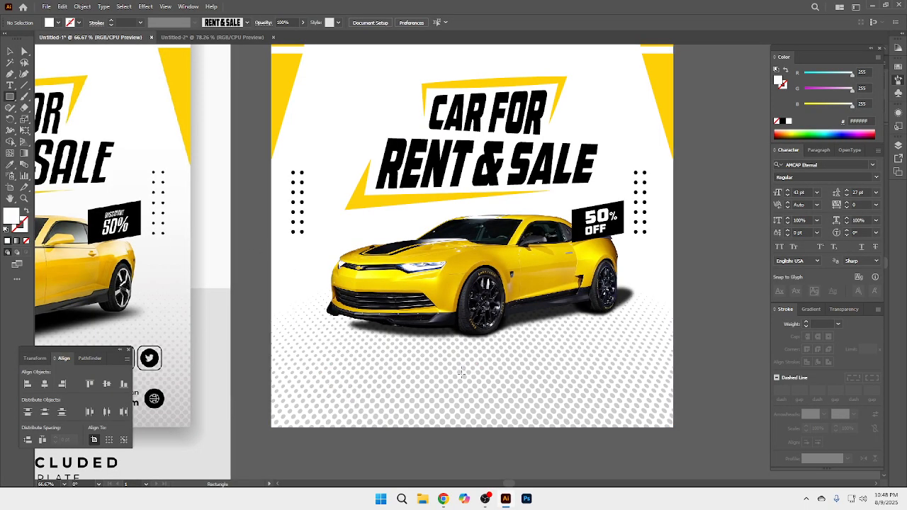
mouse_move(408, 384)
mouse_down()
mouse_move(496, 412)
mouse_move(539, 402)
mouse_move(515, 407)
mouse_up()
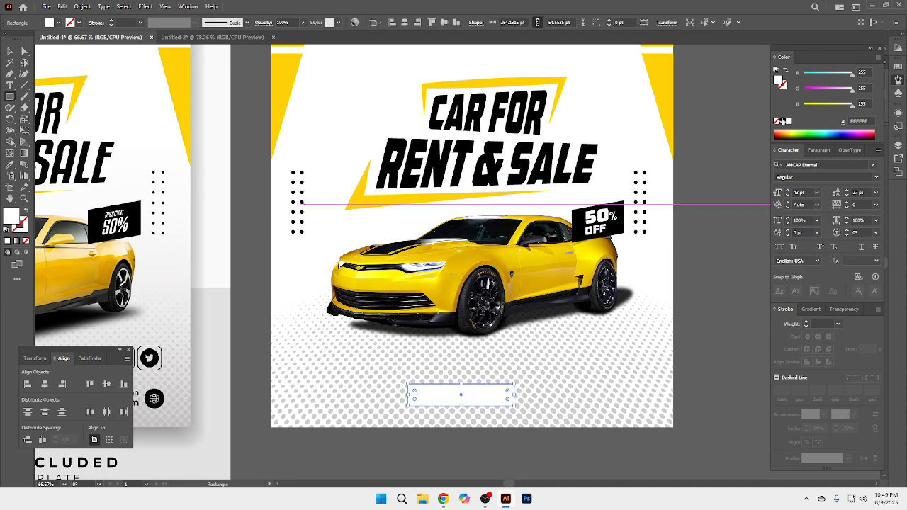
click(784, 121)
key(v)
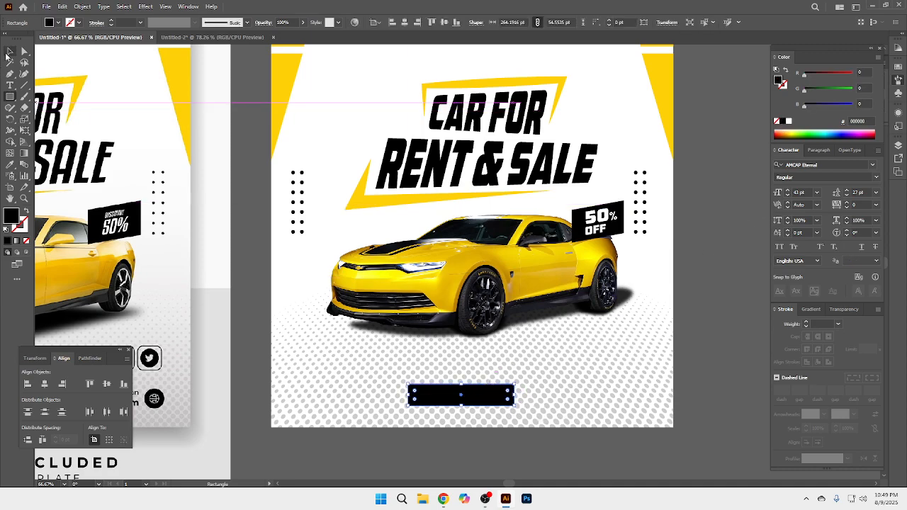
drag(472, 390, 476, 387)
click(698, 322)
key(ctrl+minus)
key(ctrl+minus)
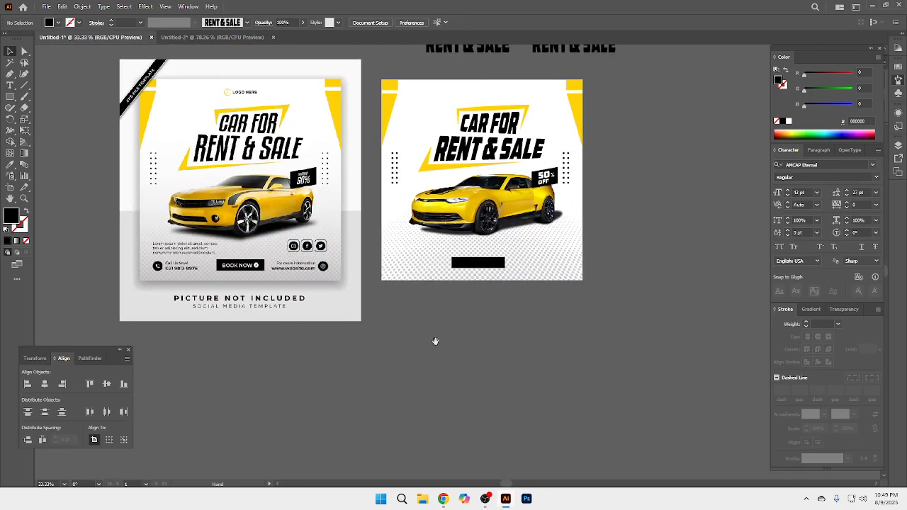
ctrl+click(464, 249)
drag(508, 197, 463, 319)
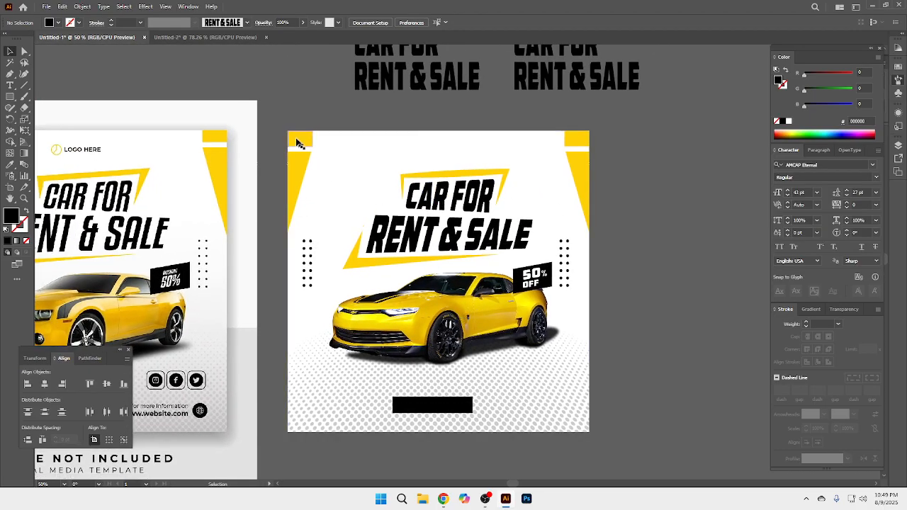
drag(277, 127, 659, 439)
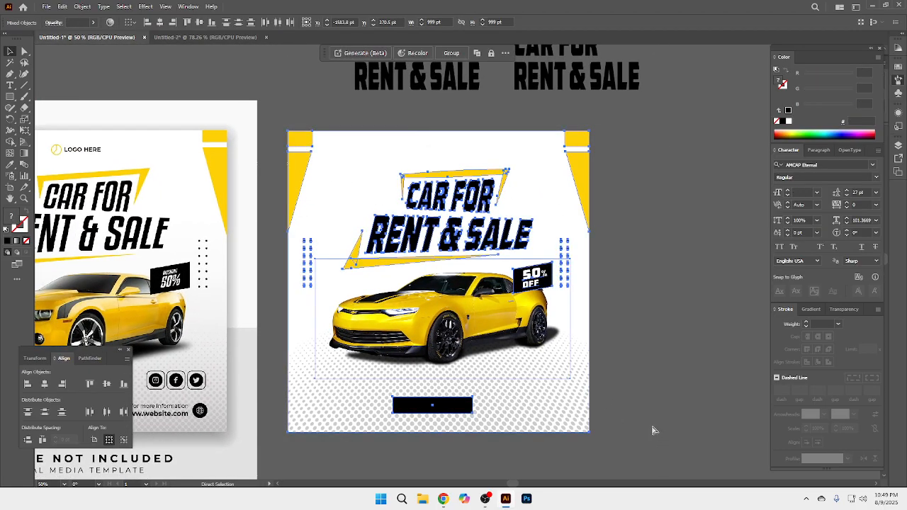
click(652, 430)
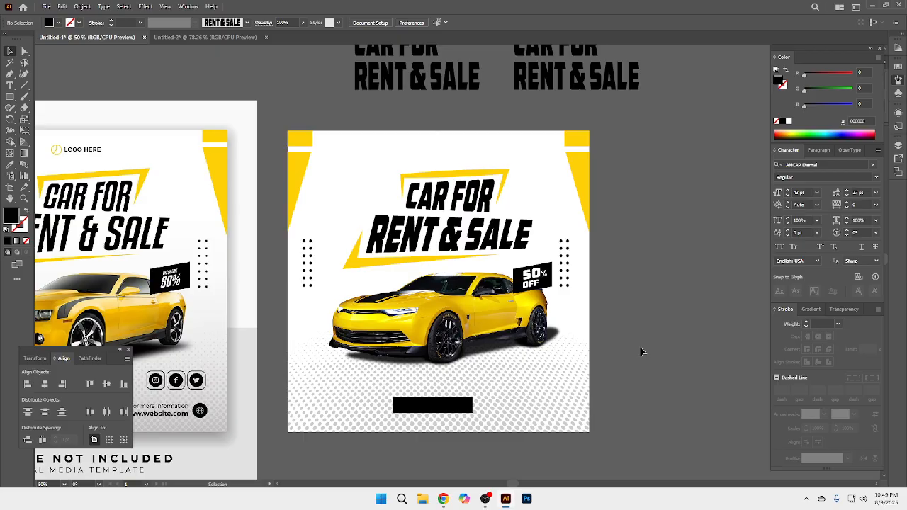